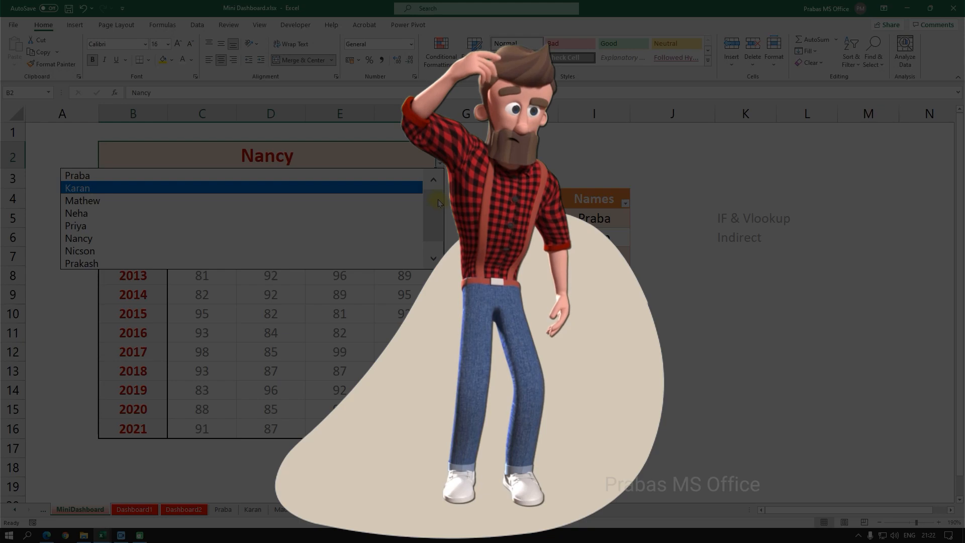
mouse_move(439, 202)
left_mouse_down()
mouse_move(434, 241)
mouse_move(432, 196)
left_mouse_up()
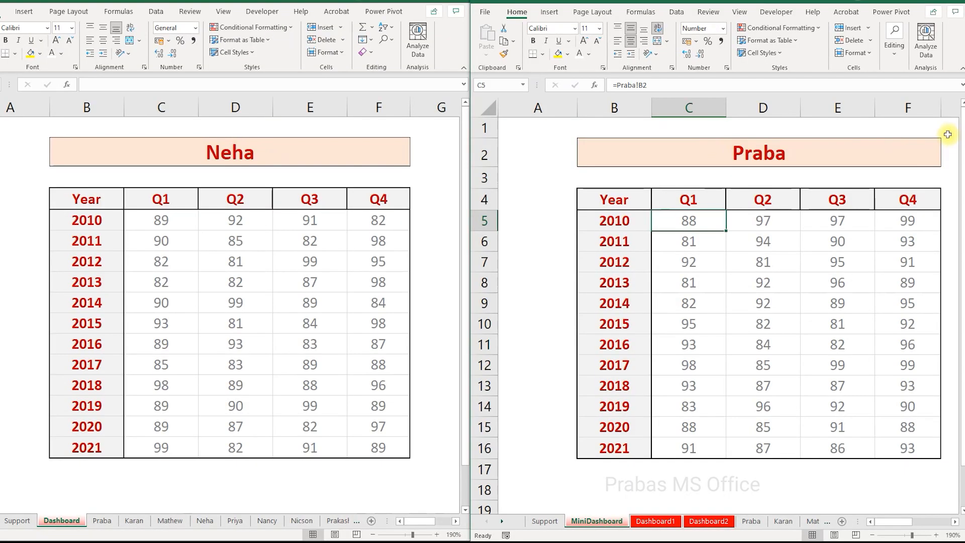
left_click_drag(941, 133, 573, 470)
left_click(574, 471)
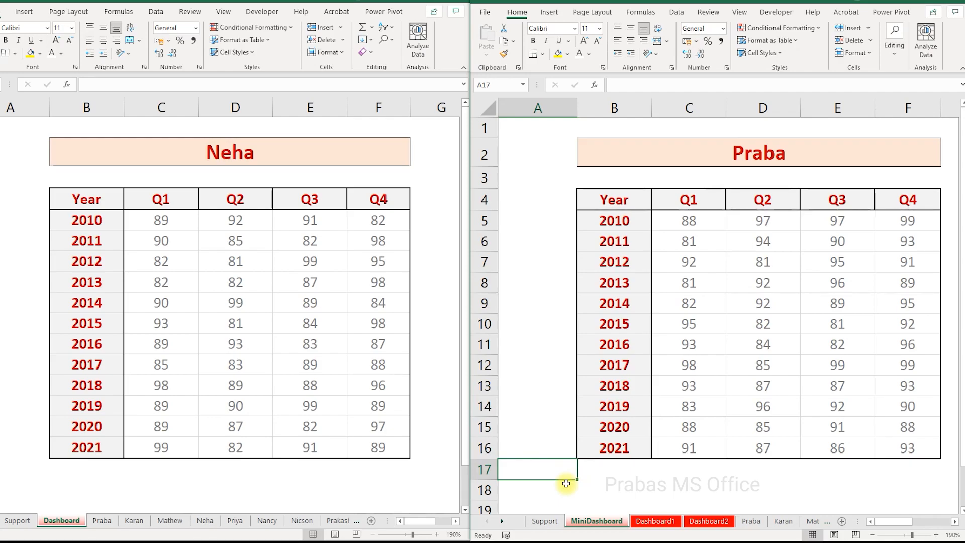
Choose the second listed name in cell B2 of the MiniDashboard sheet
left_click(922, 161)
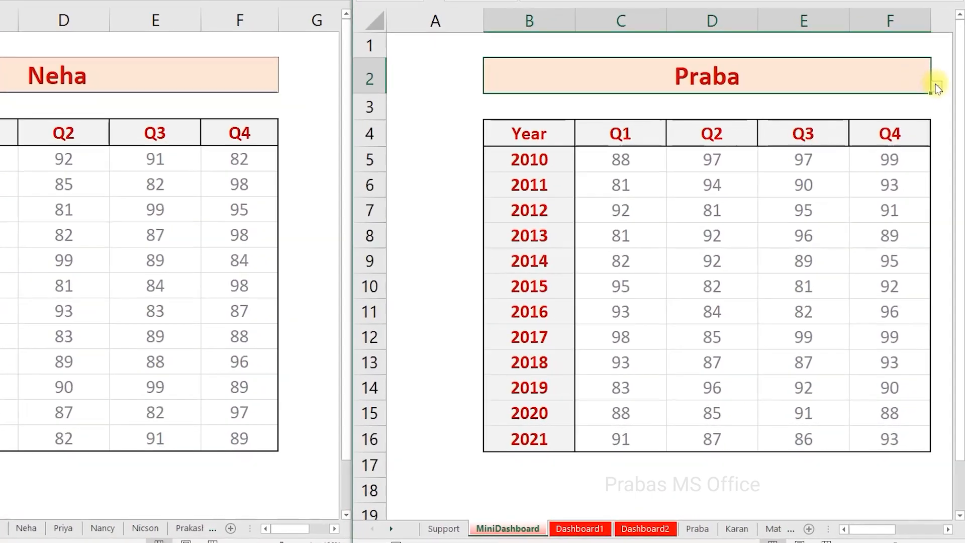
left_click(937, 87)
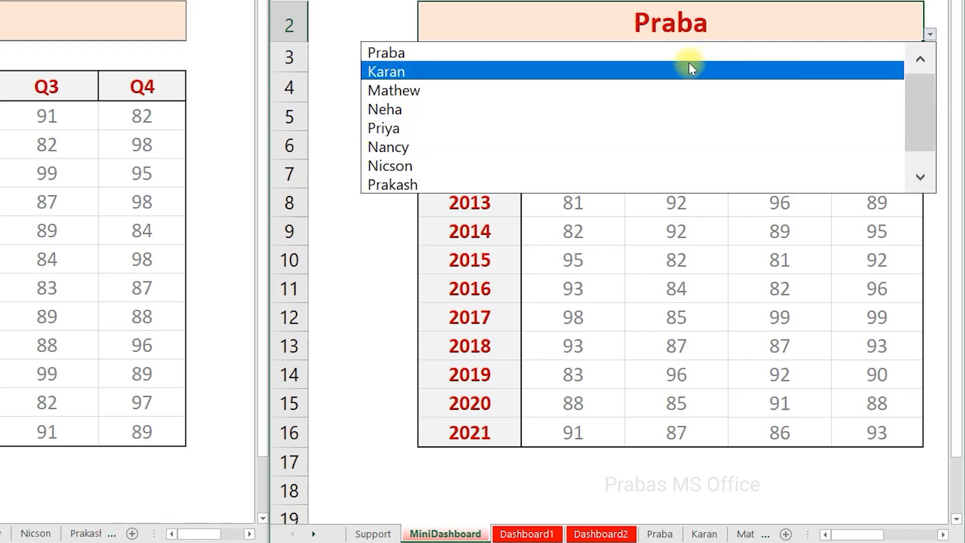
left_click(626, 69)
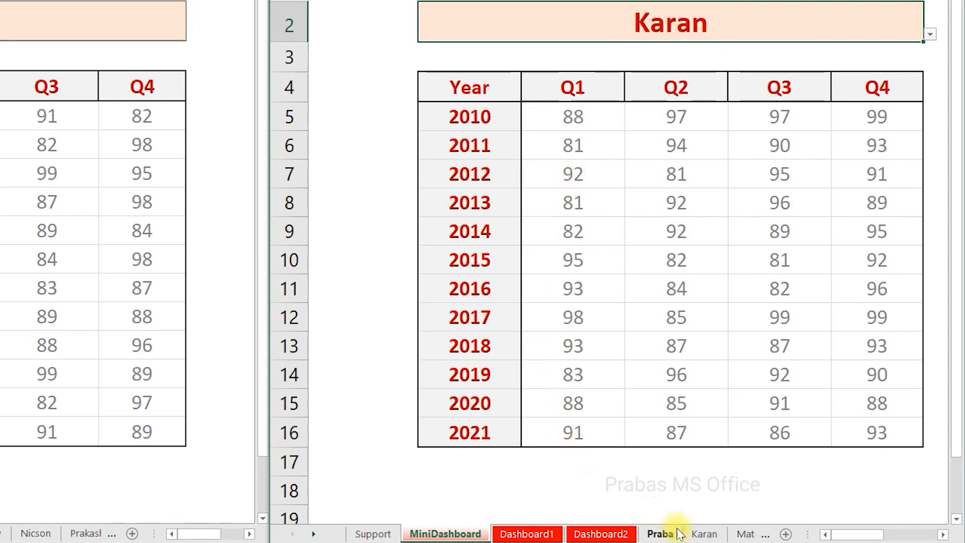
Examine the yearly score tables on the first three people's individual sheets
left_click(704, 533)
left_click(745, 534)
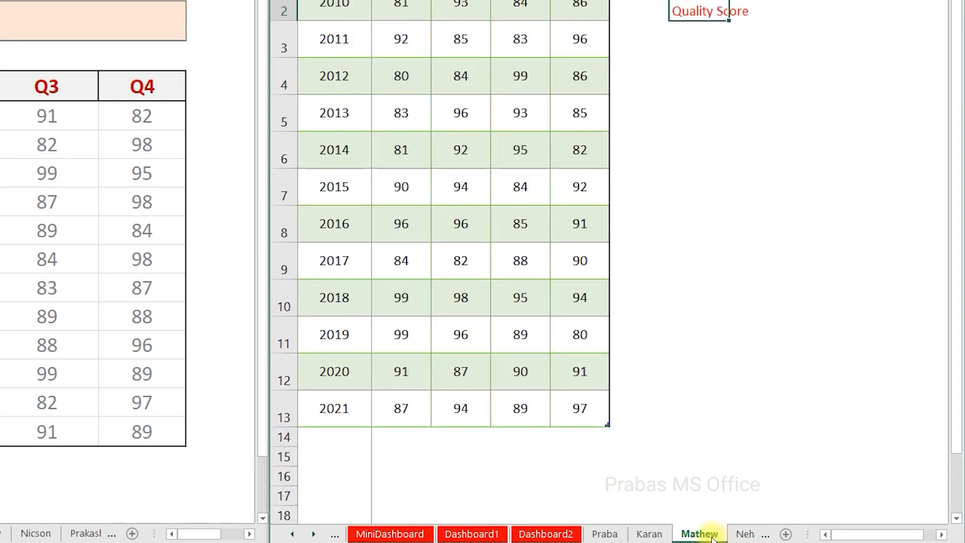
left_click(656, 534)
left_click(606, 533)
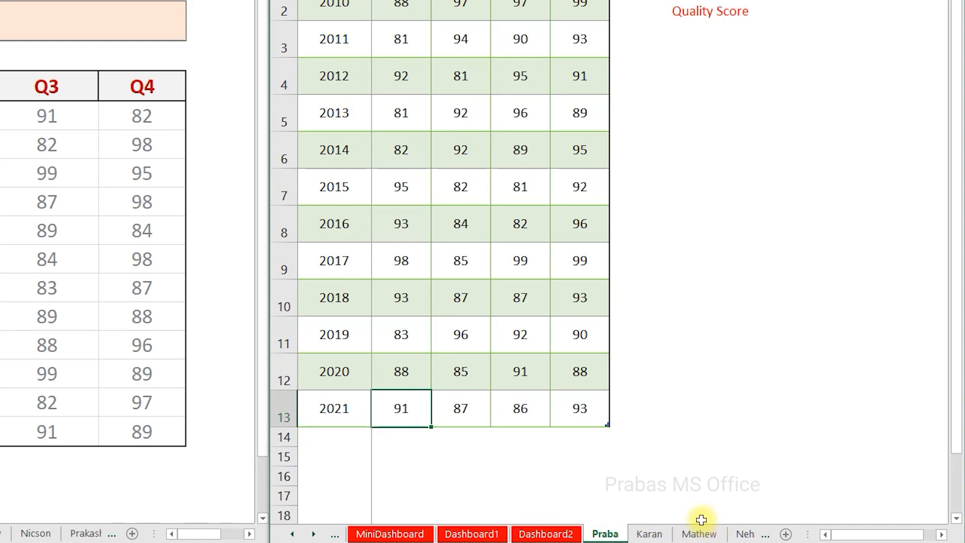
Return to the MiniDashboard sheet and choose the sixth listed name in cell B2
left_click(390, 534)
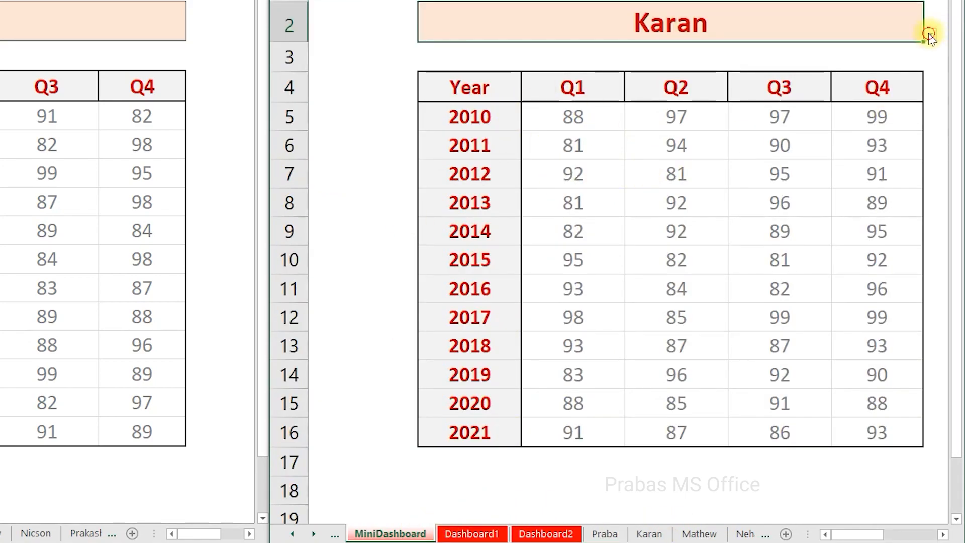
left_click(929, 34)
left_click(622, 125)
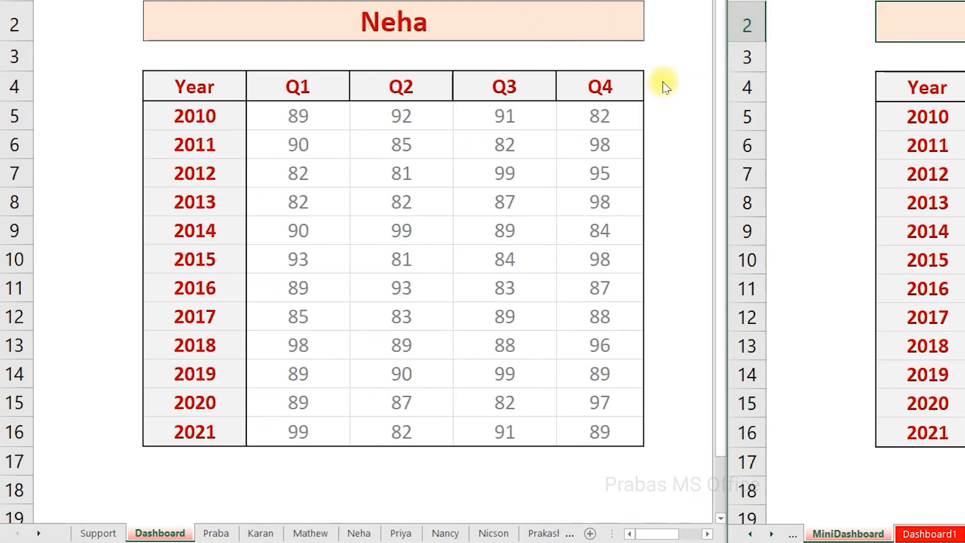
In the other workbook's Dashboard sheet, choose the same person's name in the merged title cell B2
left_click(658, 60)
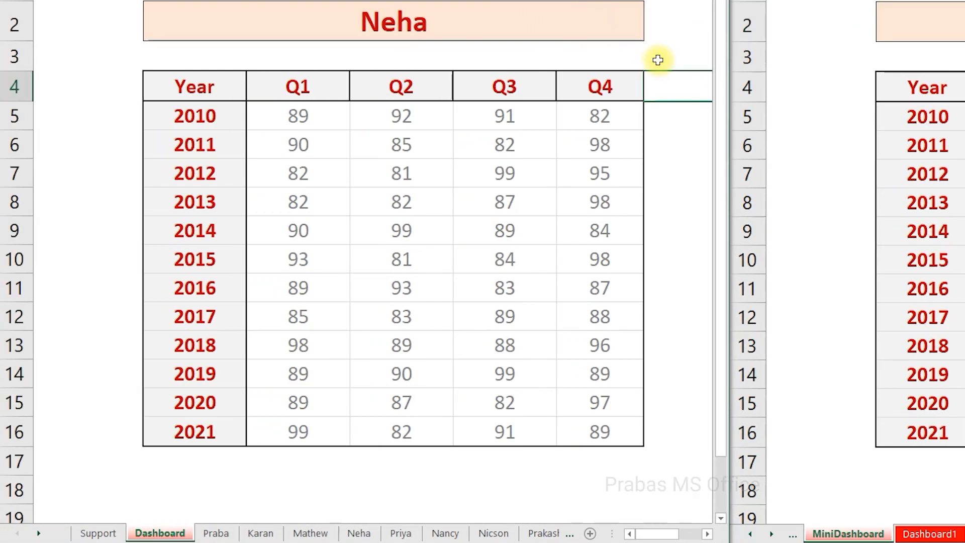
left_click(633, 23)
left_click(650, 33)
left_click(539, 120)
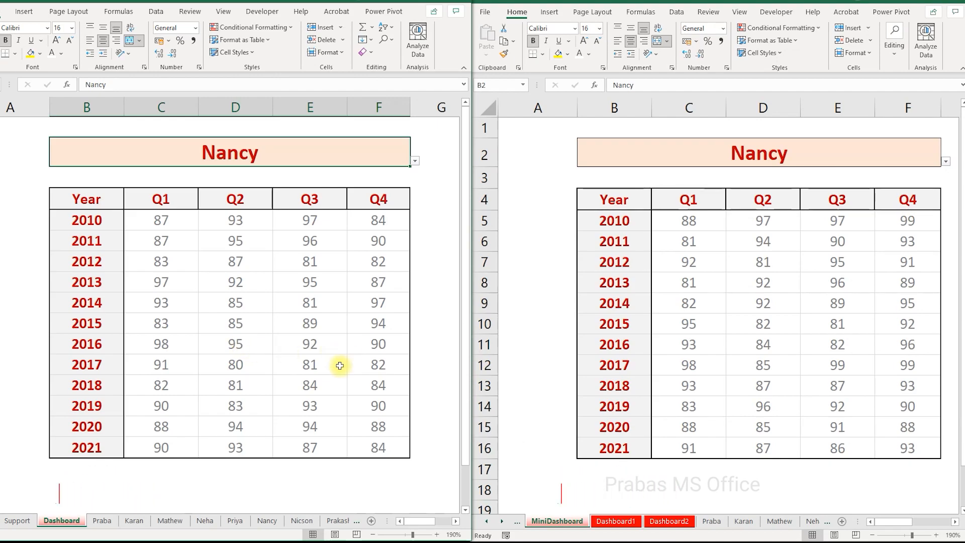
Change the Dashboard sheet's title cell B2 to the fifth name in the Names list
left_click(415, 161)
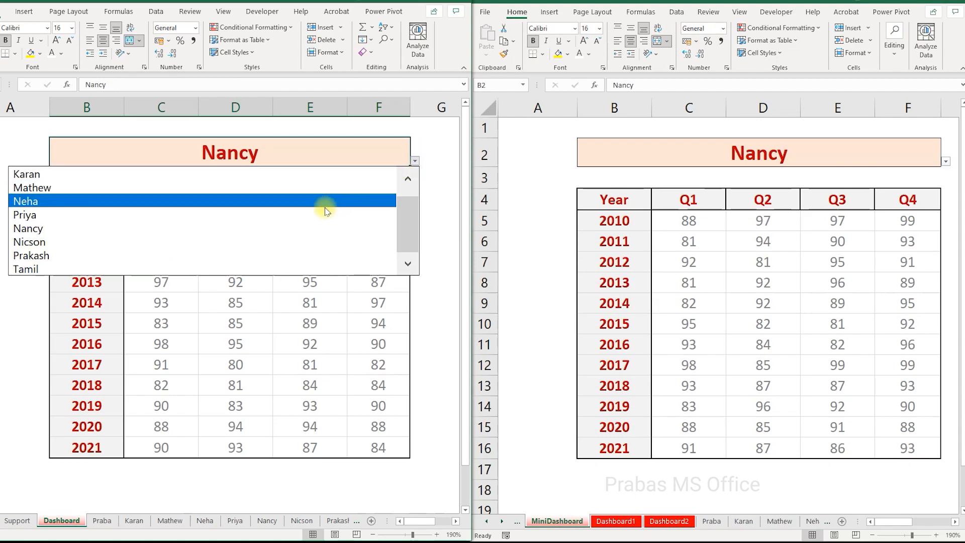
left_click(266, 217)
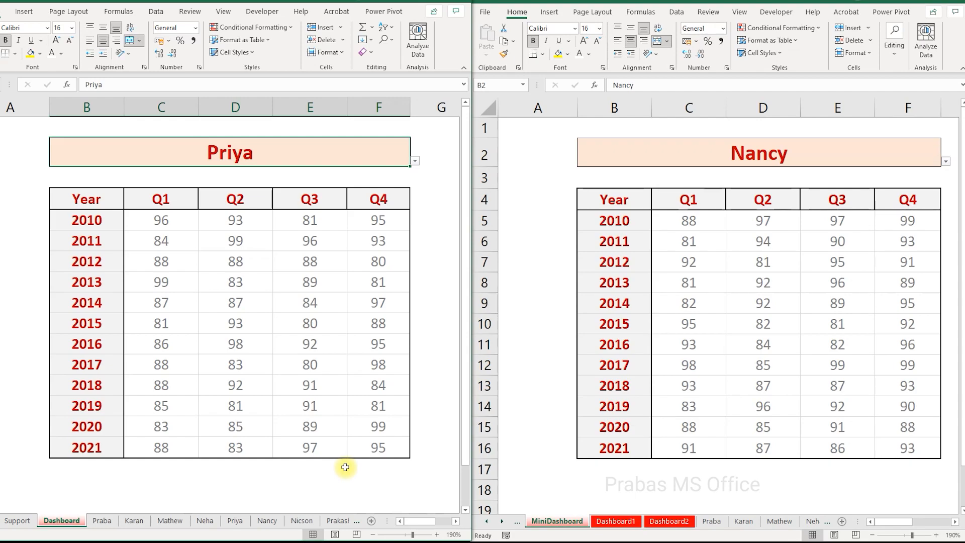
Review the names offered by the list in MiniDashboard cell B2 and close it without choosing one
left_click(854, 176)
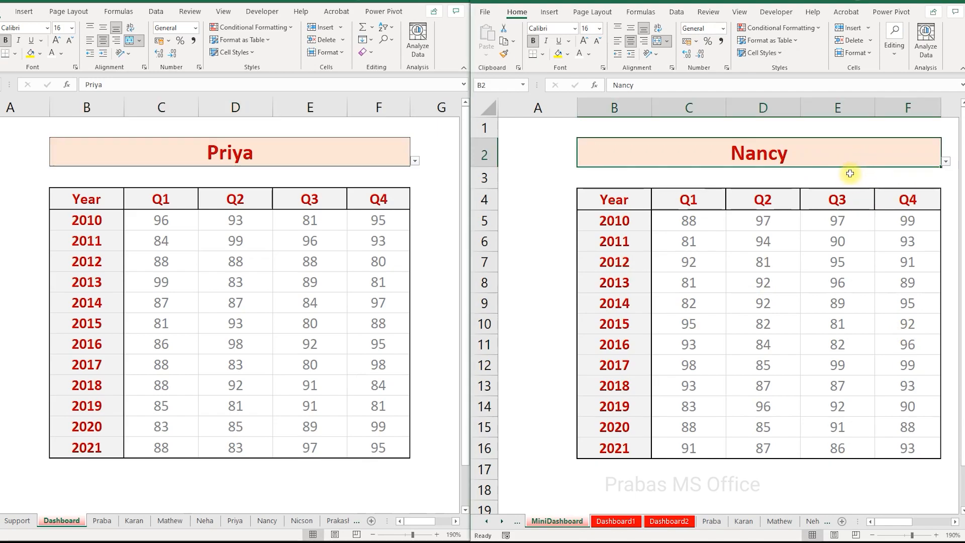
left_click(424, 178)
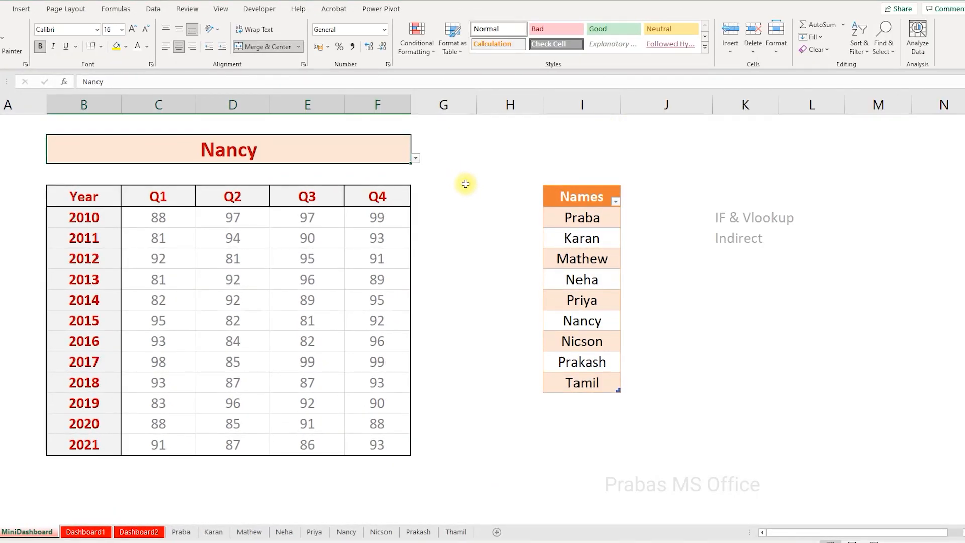
left_click(466, 184)
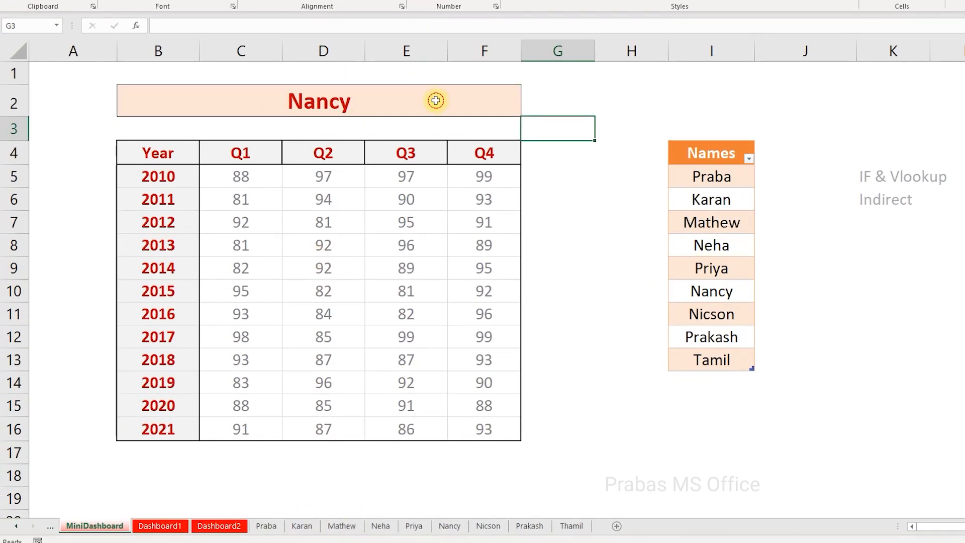
left_click(435, 101)
left_click(525, 109)
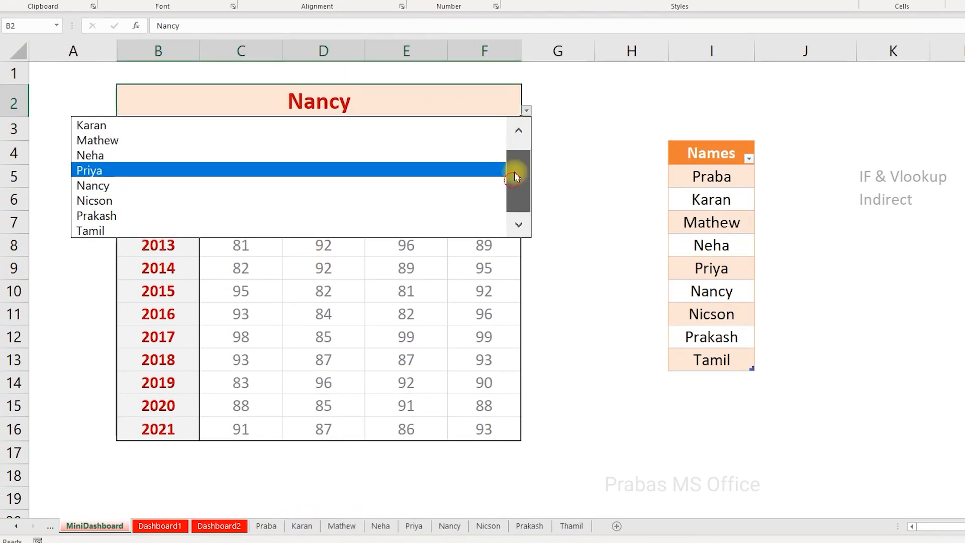
left_click_drag(515, 177, 517, 125)
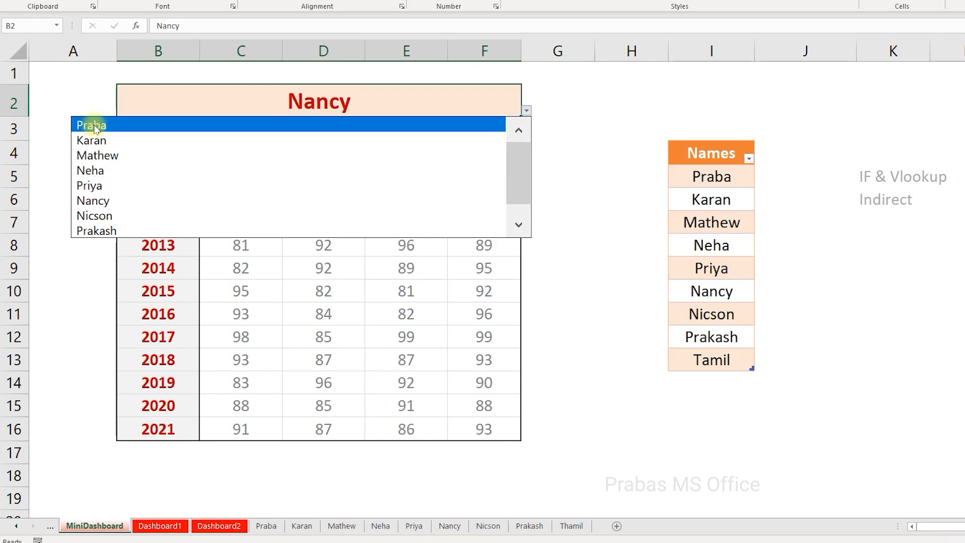
left_click(581, 125)
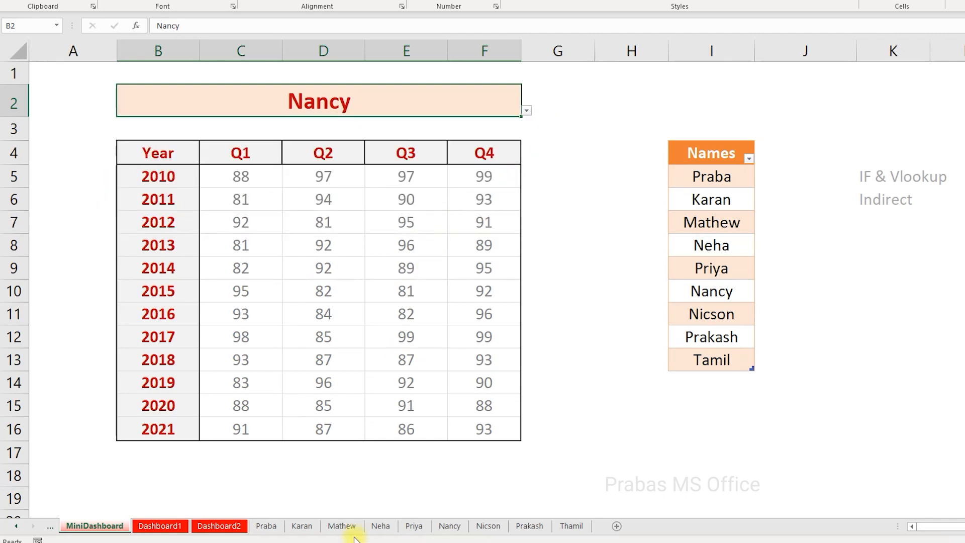
View the first person's sheet, return to MiniDashboard and look through the name list in B2 again
left_click(265, 524)
left_click(106, 523)
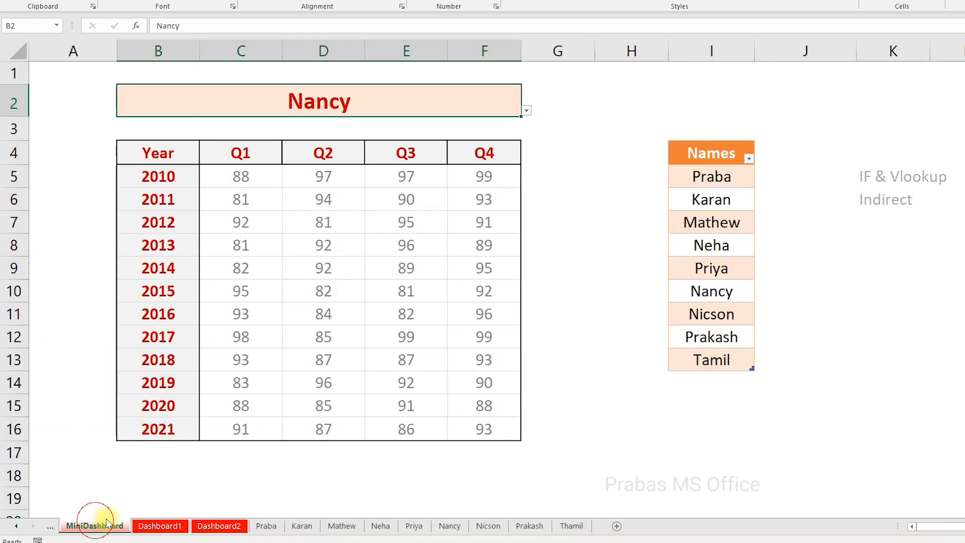
left_click(527, 113)
mouse_move(522, 153)
left_mouse_down()
mouse_move(517, 195)
mouse_move(517, 146)
left_mouse_up()
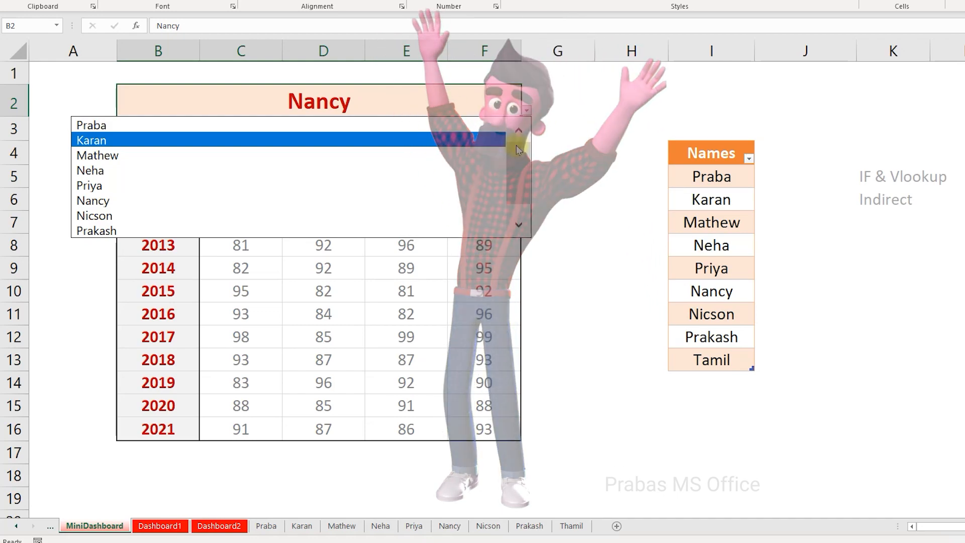
key("Escape")
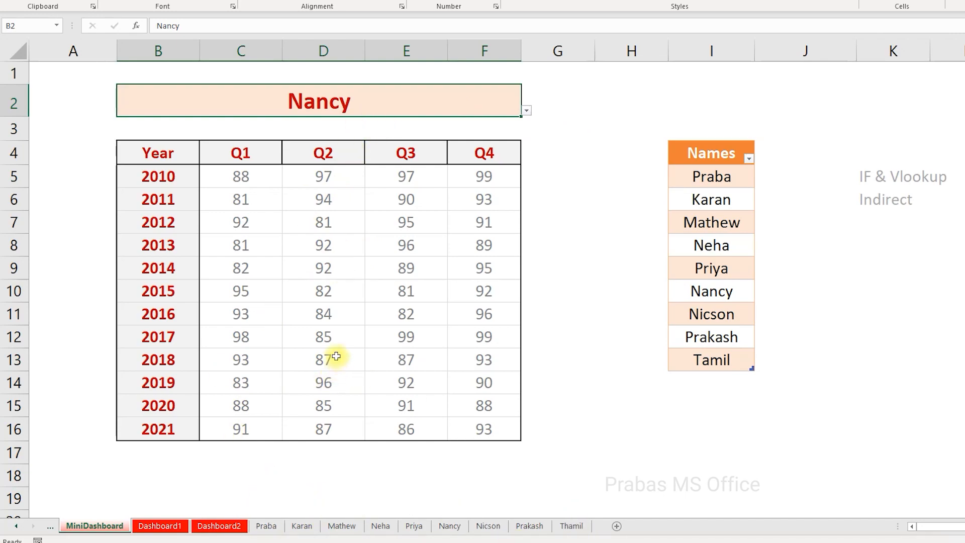
Inspect the sheet references in the formulas of cells C5 and F13 and compare them with the name in B2
left_click(257, 177)
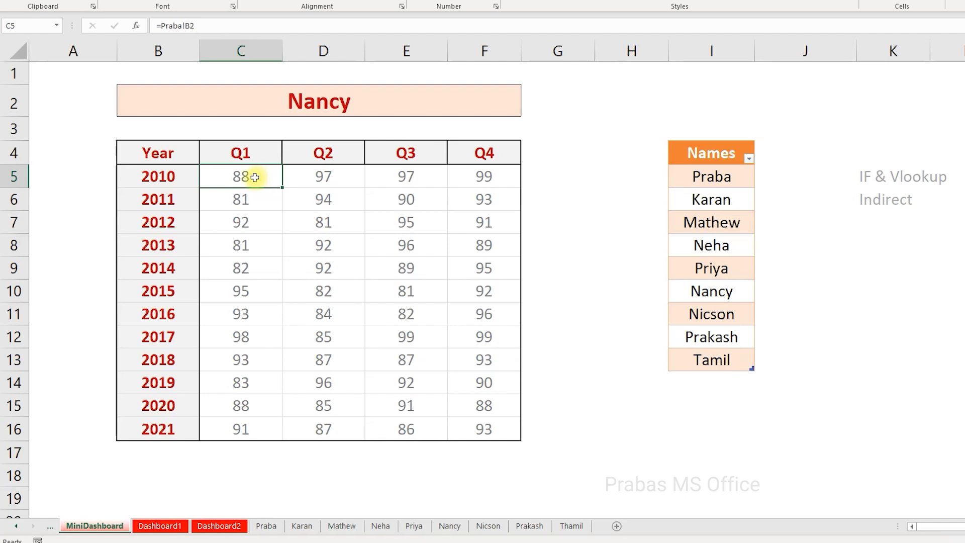
double_click(255, 178)
left_click_drag(209, 176, 270, 182)
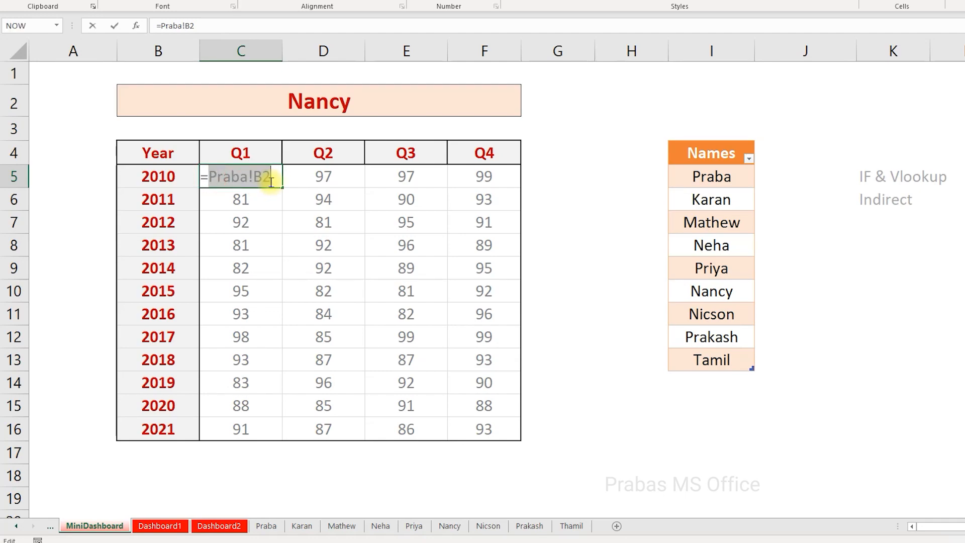
key("Escape")
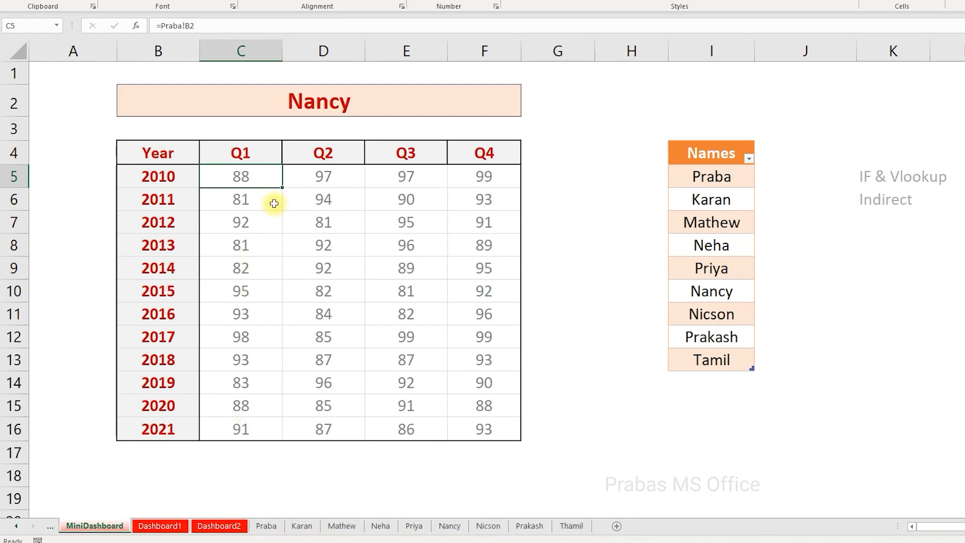
left_click(364, 105)
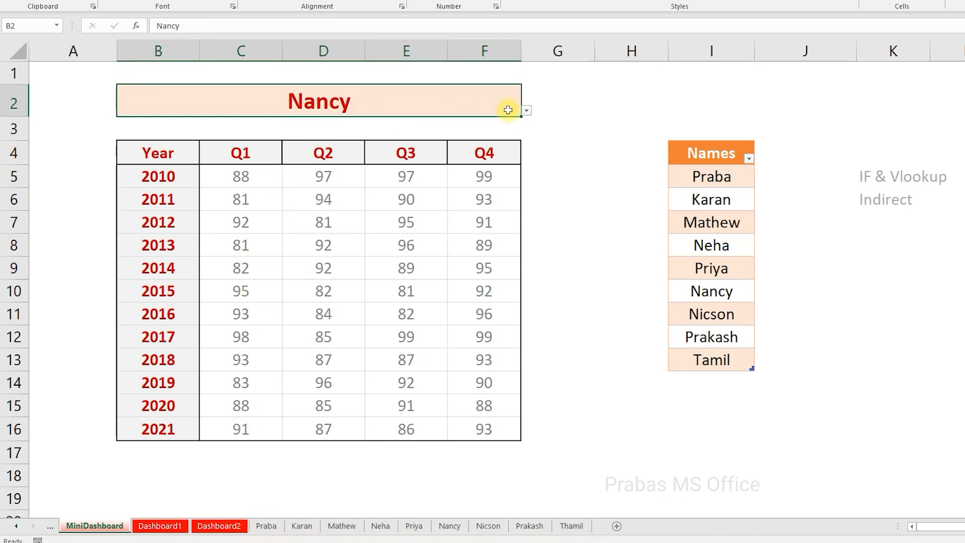
left_click(268, 185)
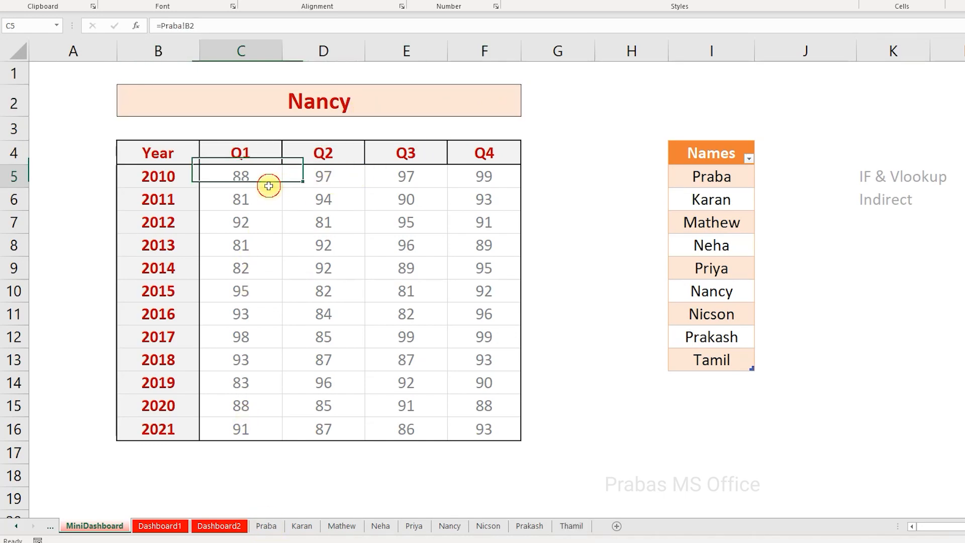
left_click(469, 360)
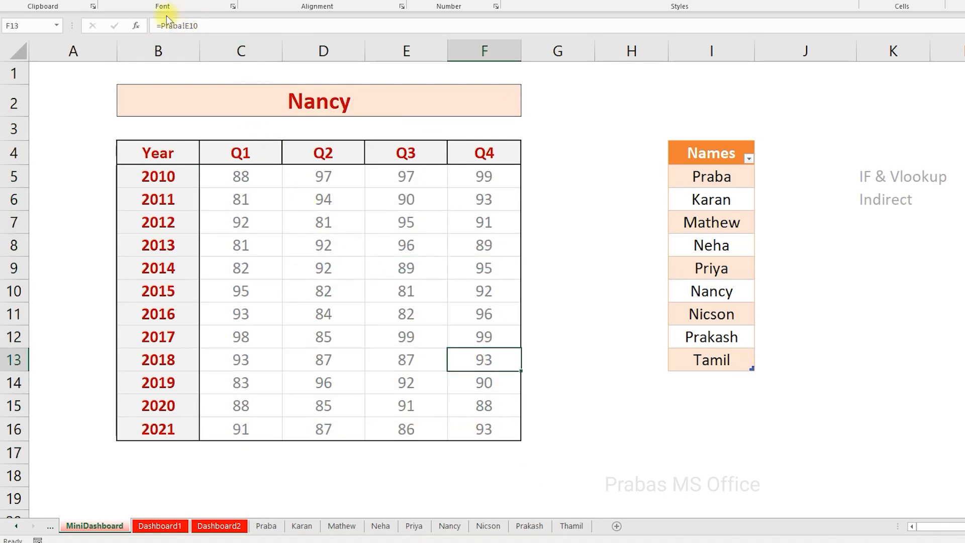
left_click(357, 106)
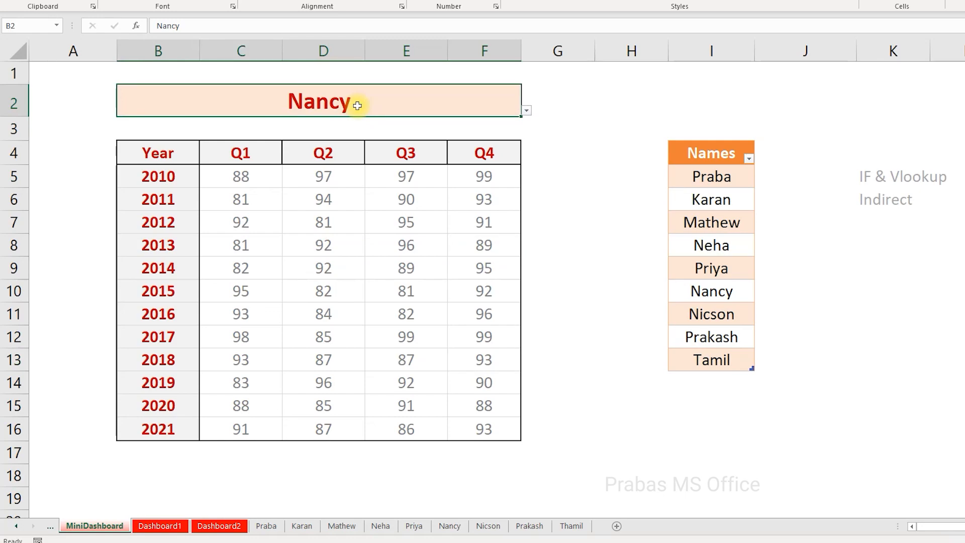
Copy the full formula text of cell C5, leaving the cell's formula as it is
left_click(236, 179)
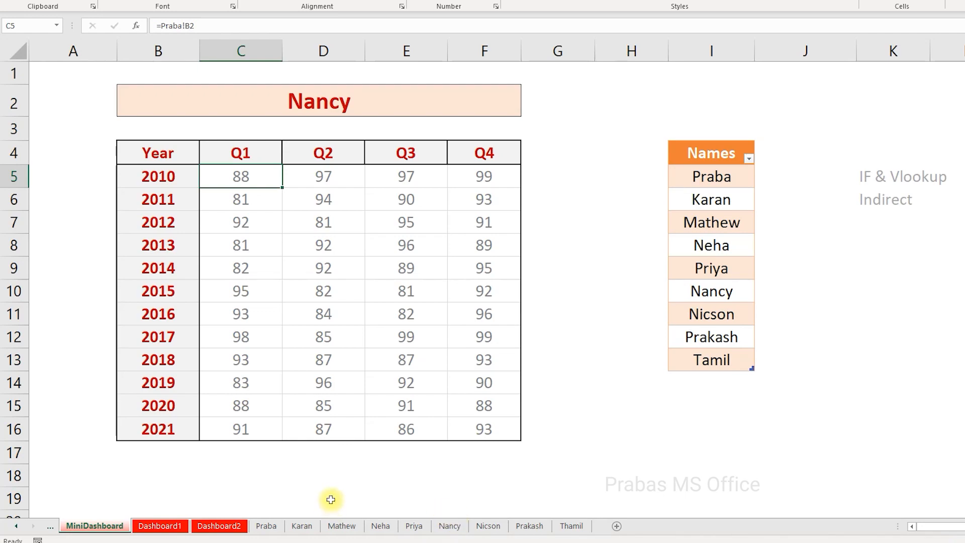
key("F2")
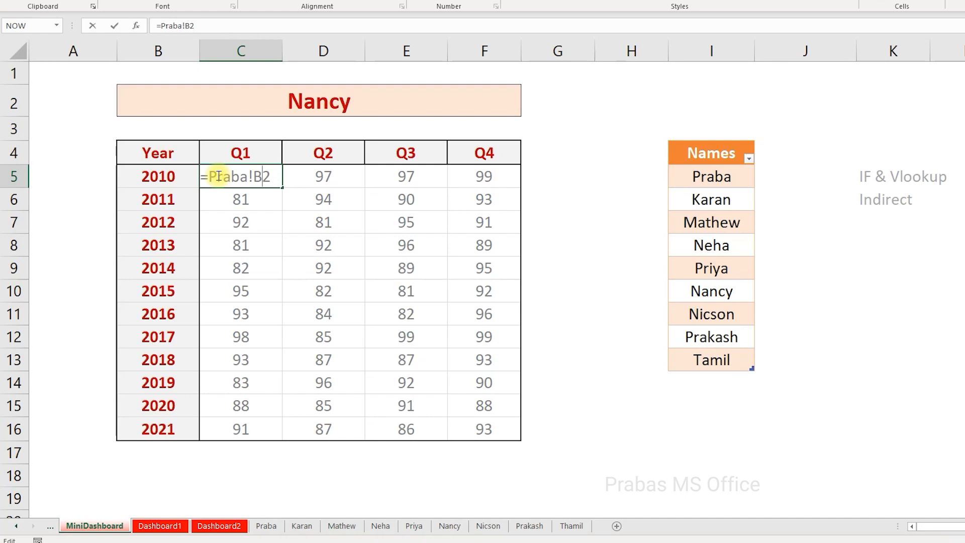
mouse_move(206, 176)
left_mouse_down()
mouse_move(280, 177)
mouse_move(205, 182)
left_mouse_up()
left_click(278, 178)
key("ctrl+c")
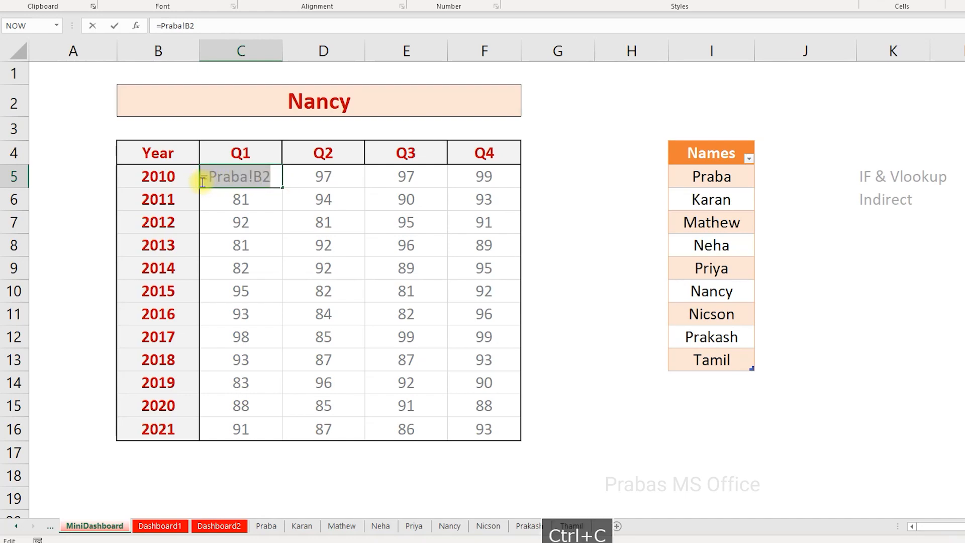
key("Escape")
Paste the copied C5 formula into cell H2 as plain text, with a leading apostrophe
left_click(605, 105)
key("F2")
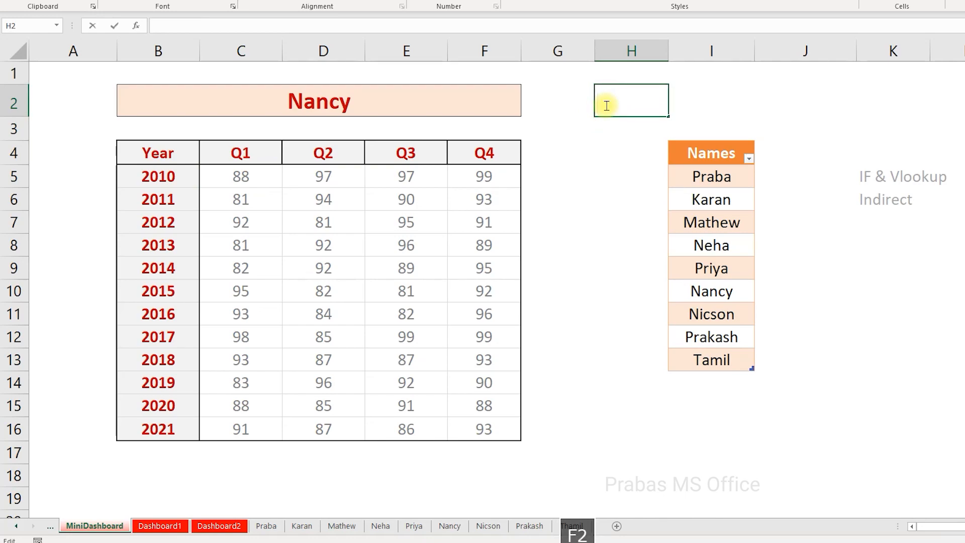
type("'")
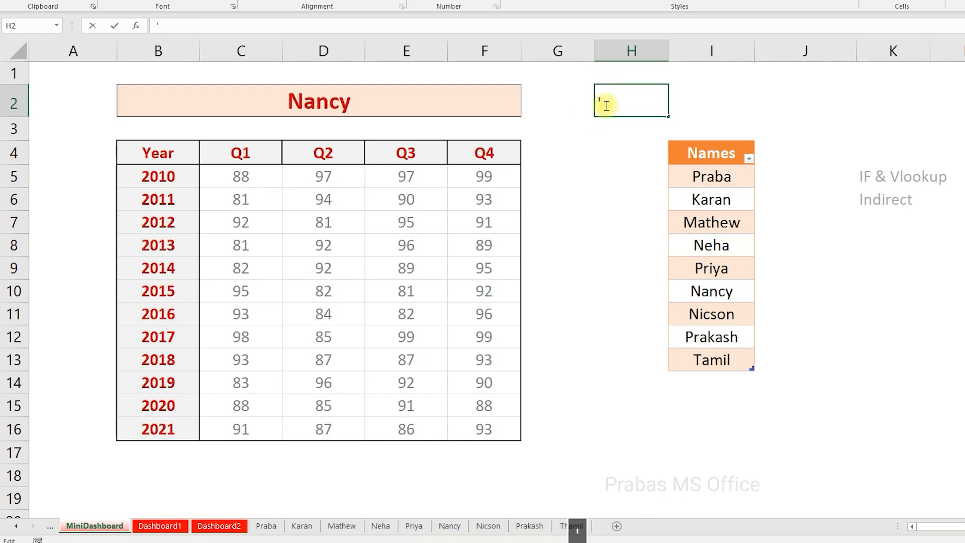
key("ctrl+v")
key("Return")
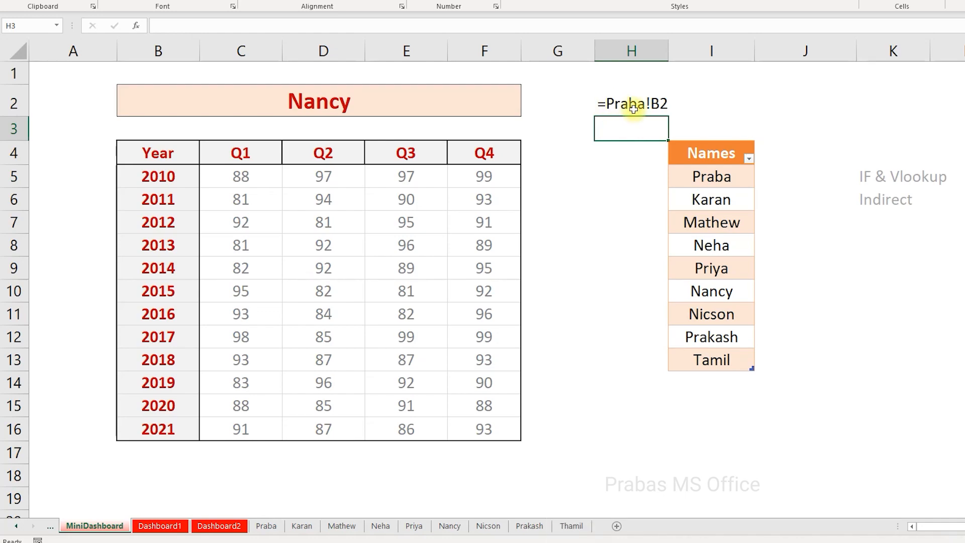
Review the sheet reference text in cell H2 and clear the formula from cell C5
left_click_drag(683, 95, 581, 119)
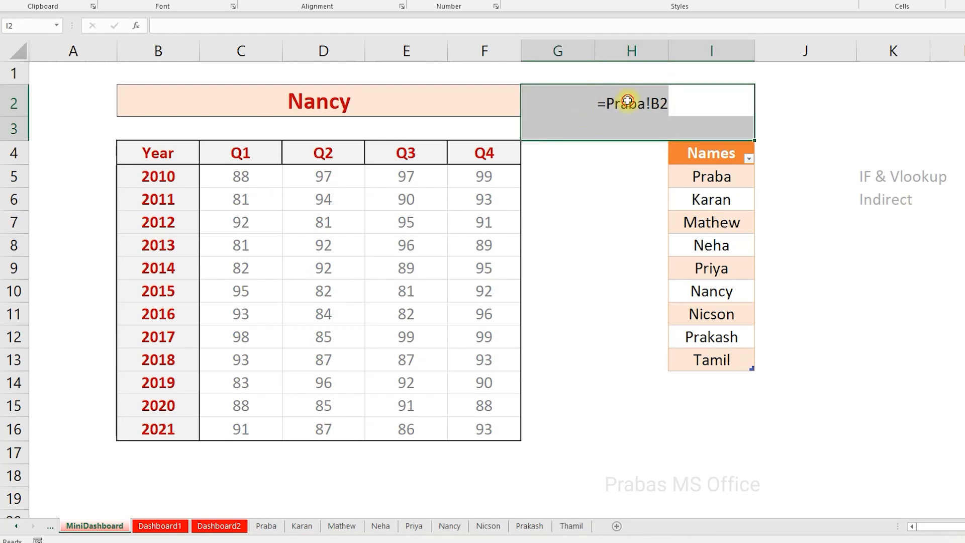
left_click(627, 101)
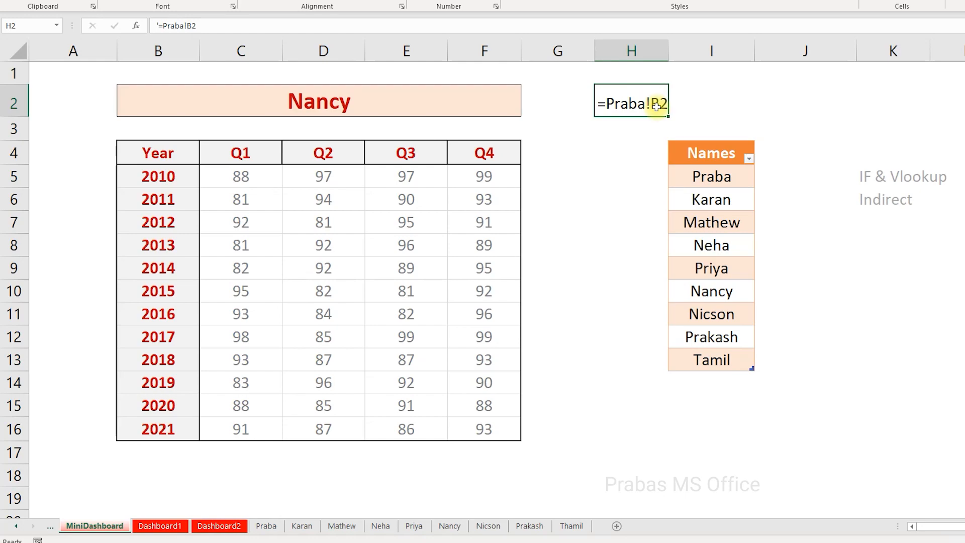
left_click(270, 176)
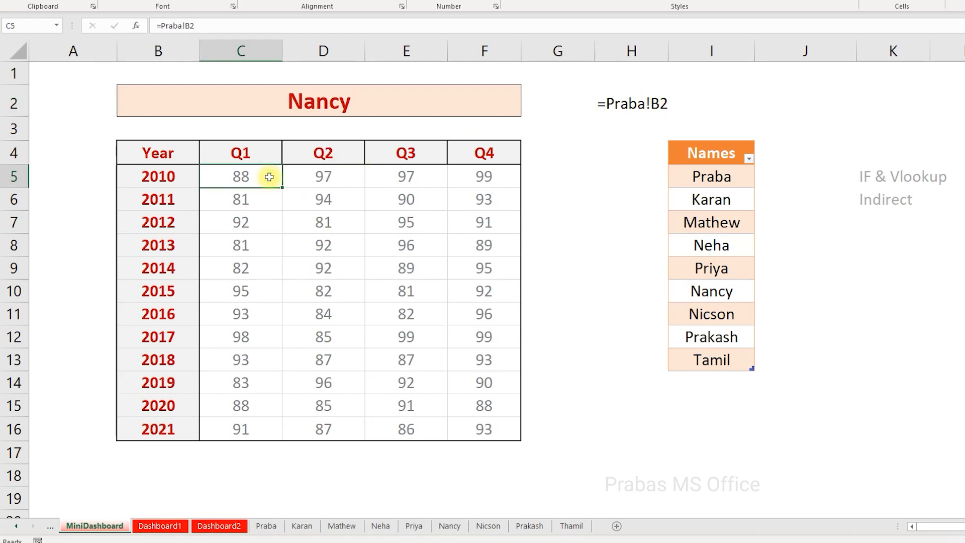
key("Delete")
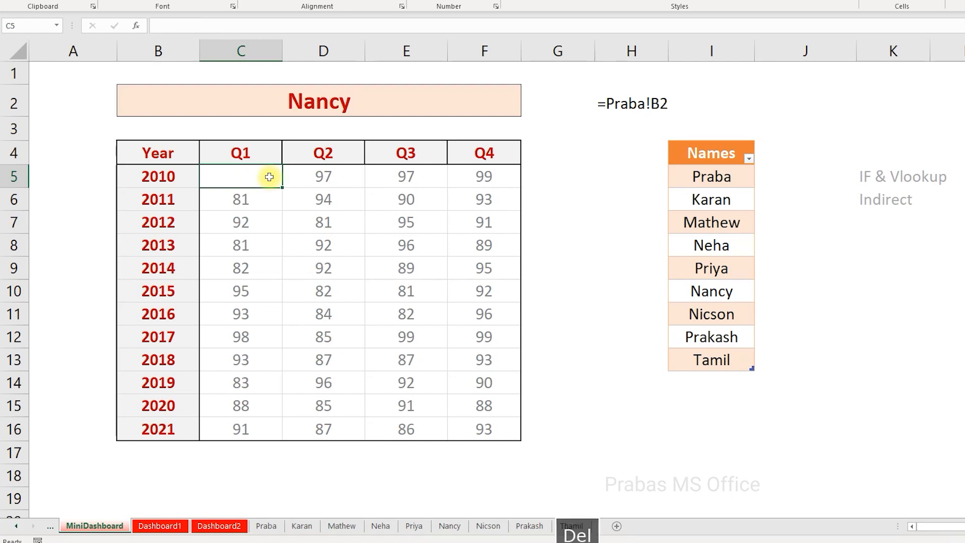
Enter the formula =INDIRECT(B2&"!B2") in cell C5 and review its text, leaving it as entered
type("=in")
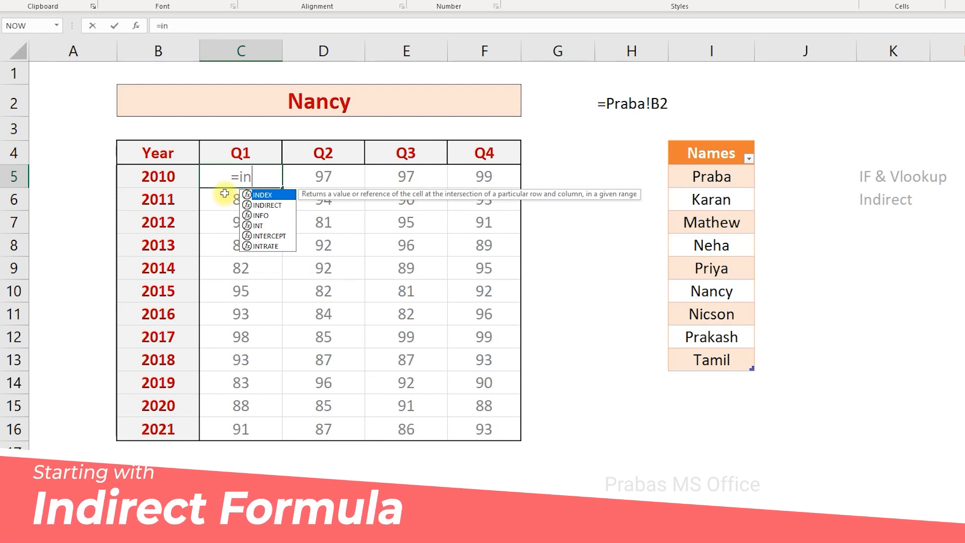
type("dire")
key("Tab")
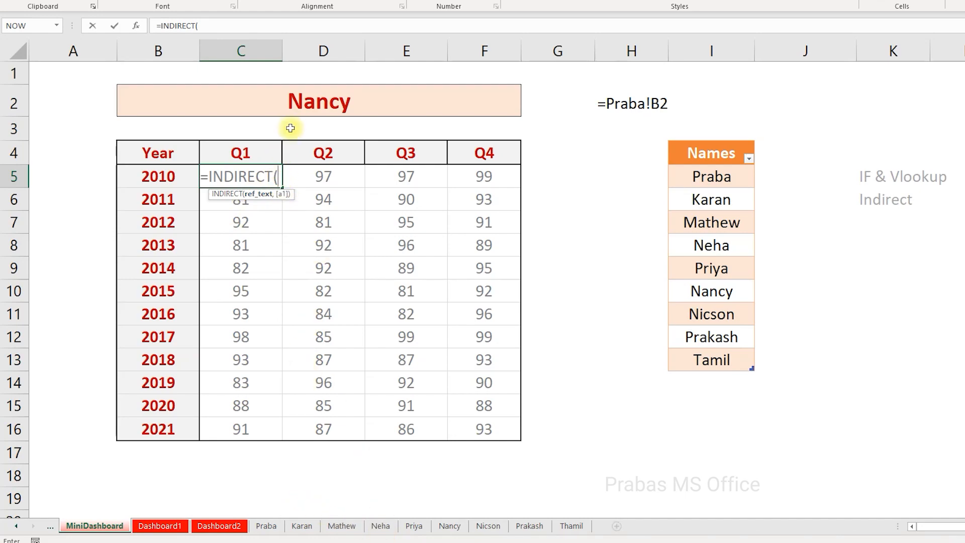
left_click(292, 108)
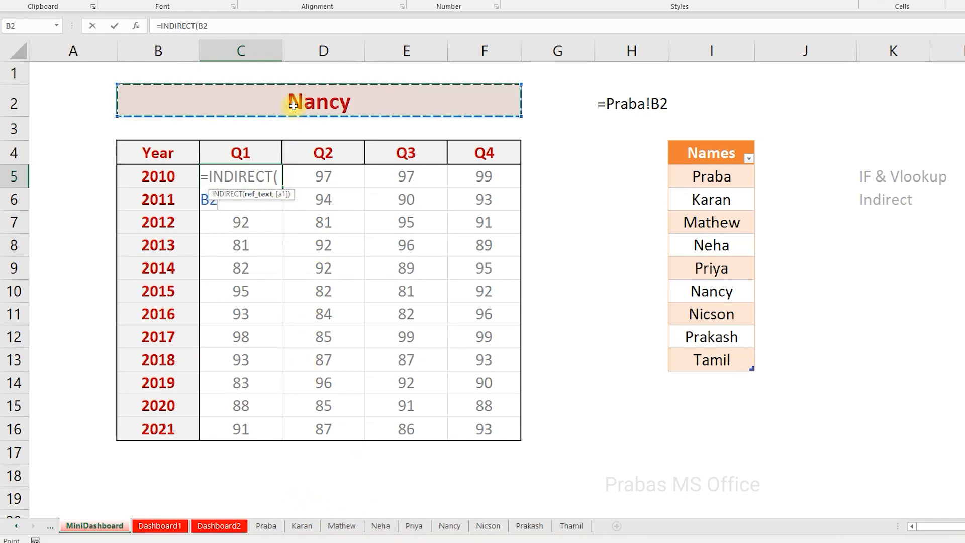
left_click(214, 205)
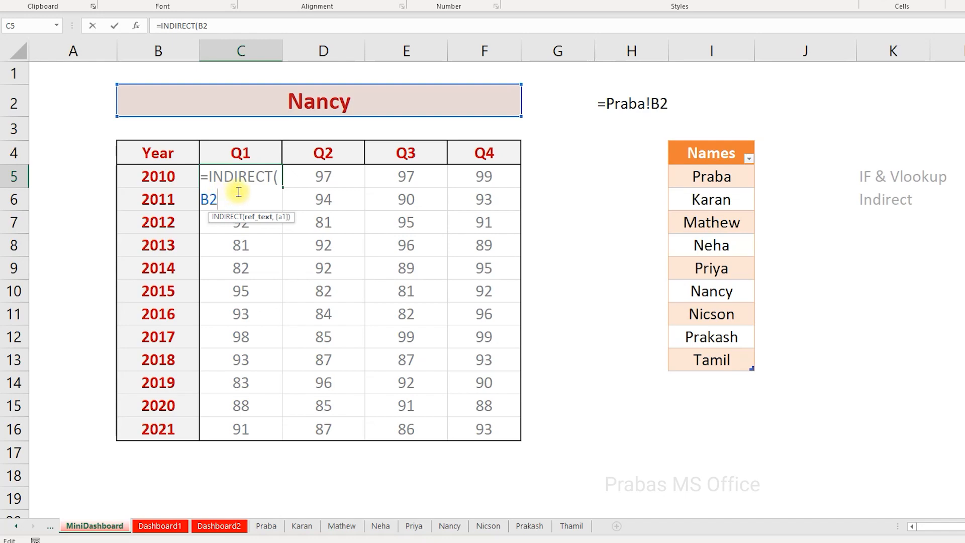
type("&")
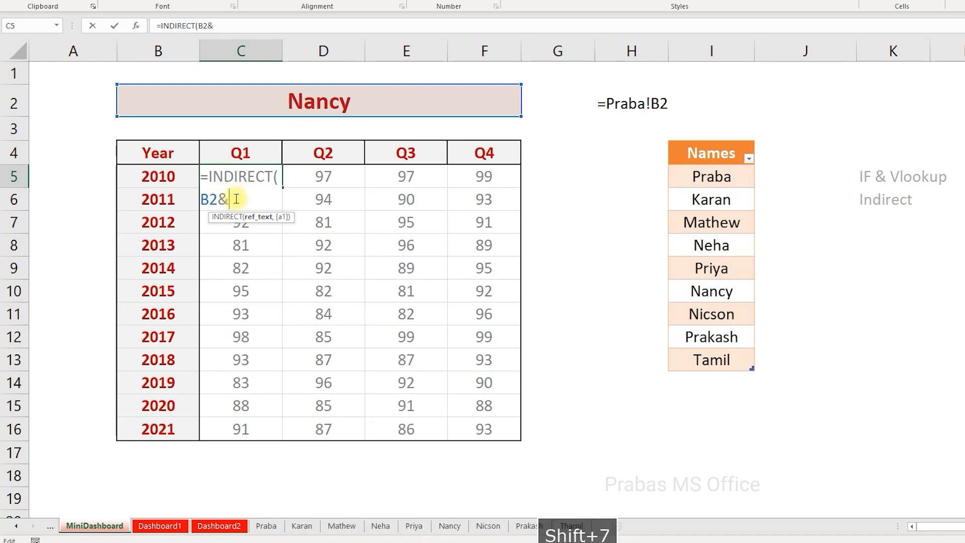
type("\"")
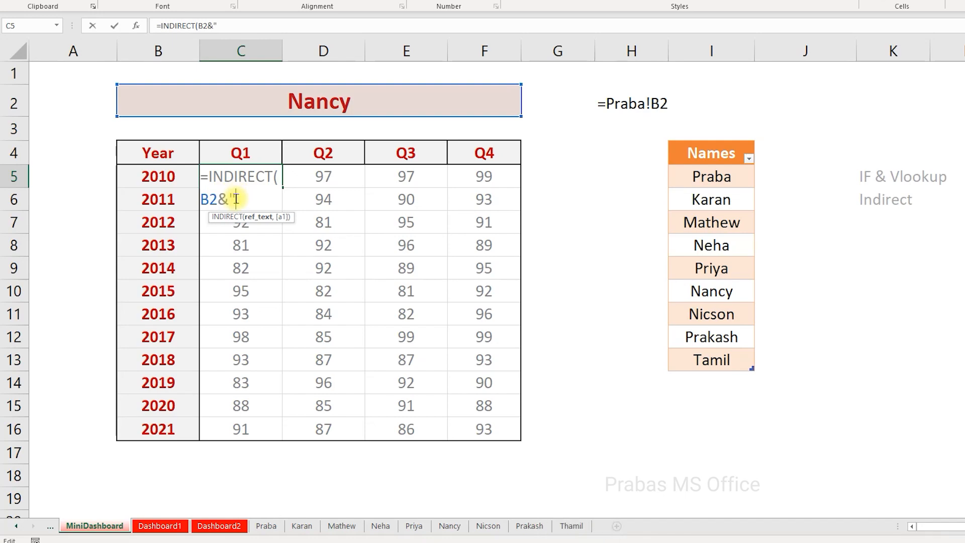
type("!")
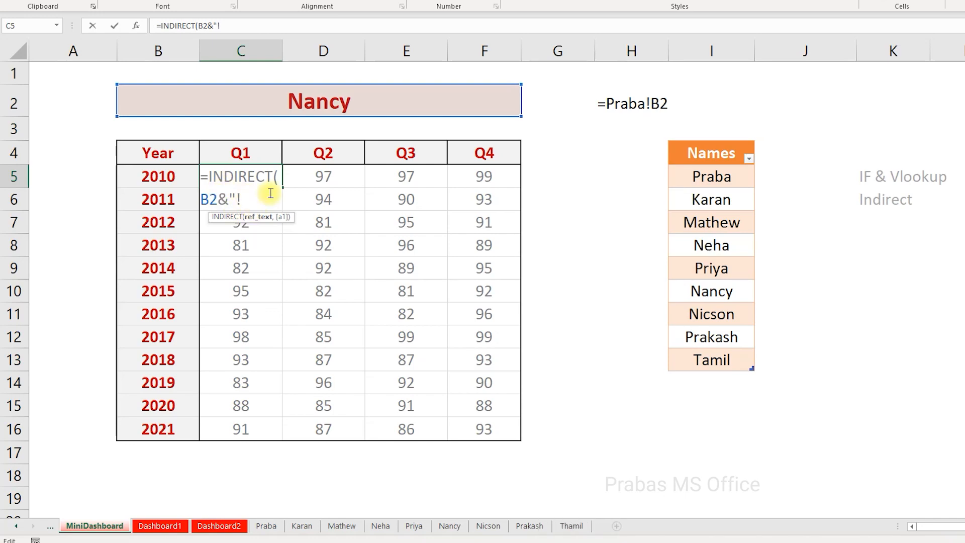
type("B")
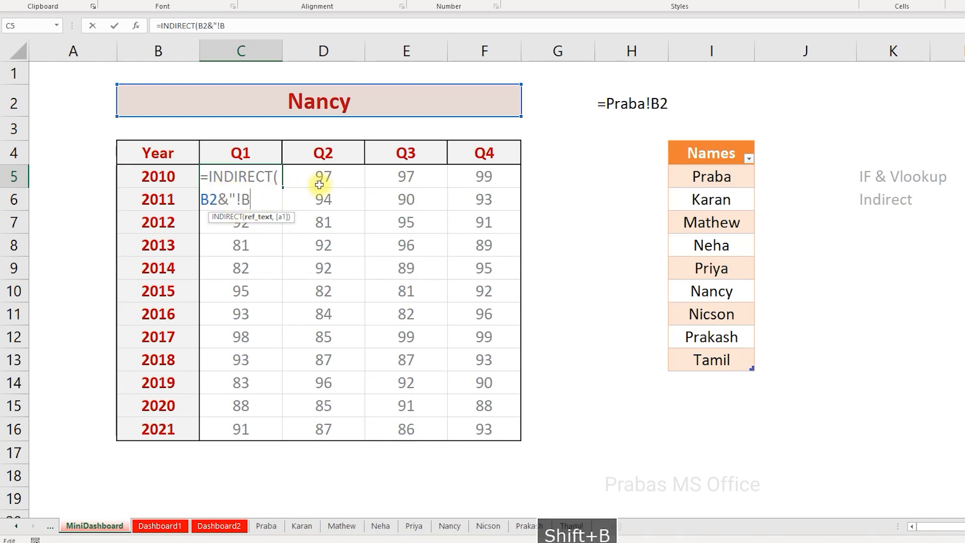
type("2")
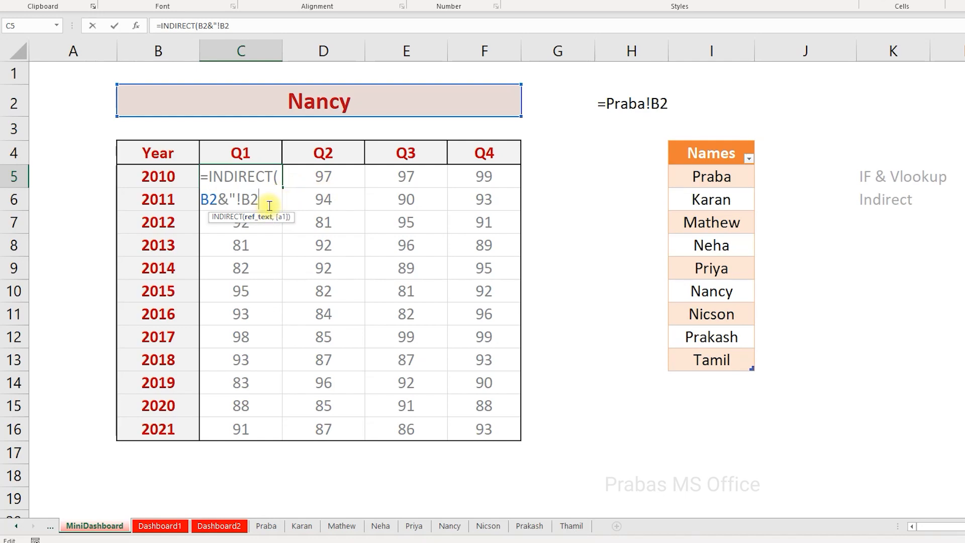
type("\"")
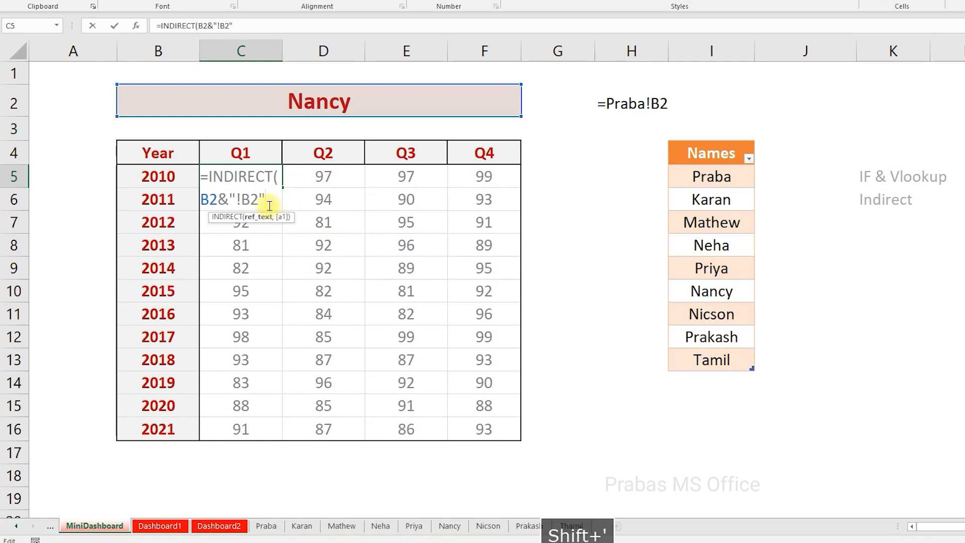
key("Return")
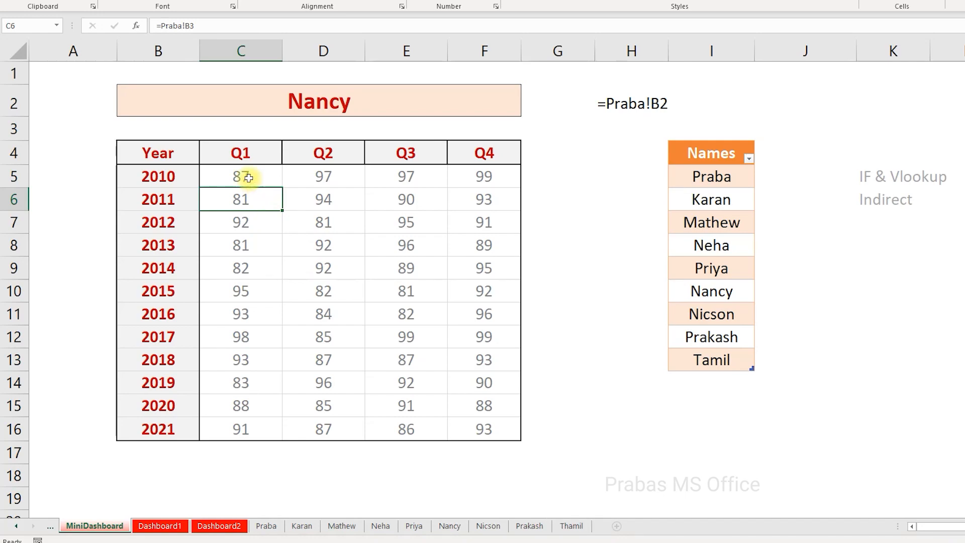
double_click(248, 177)
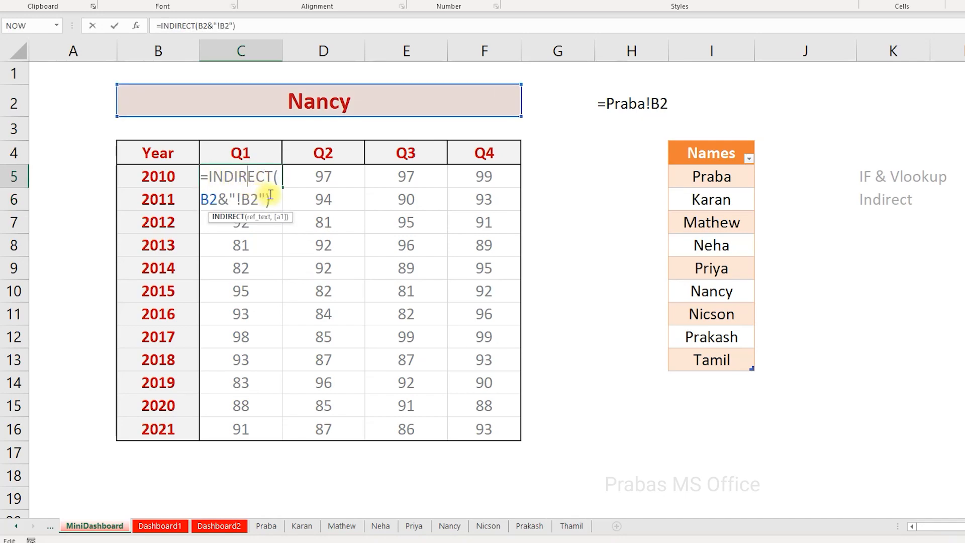
key("Escape")
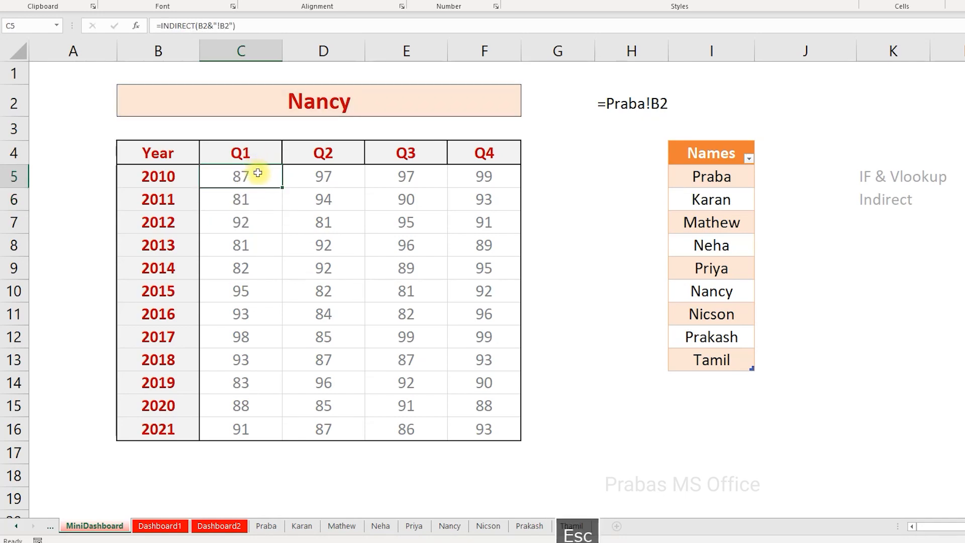
Choose the first name from the list in cell B2
left_click(410, 109)
left_click(526, 110)
left_click_drag(522, 186, 523, 176)
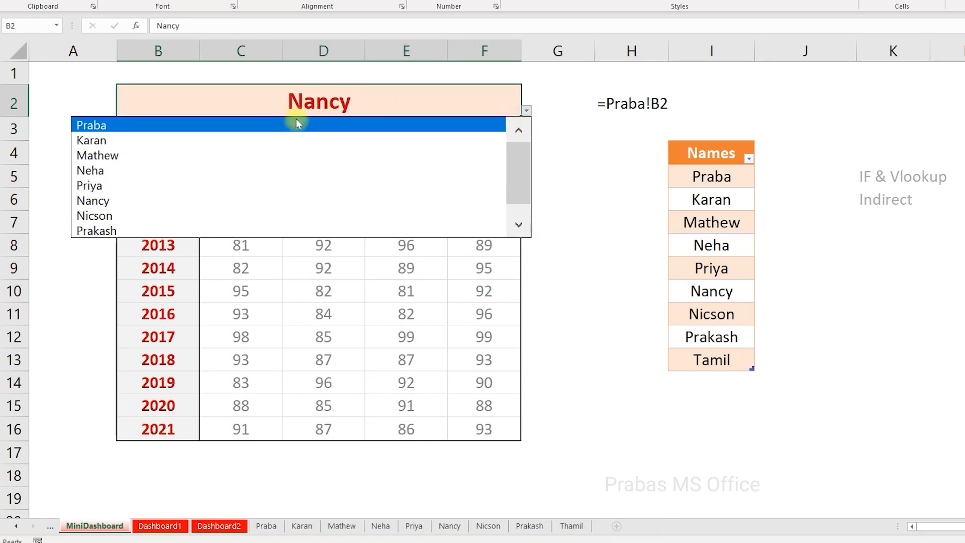
left_click(104, 132)
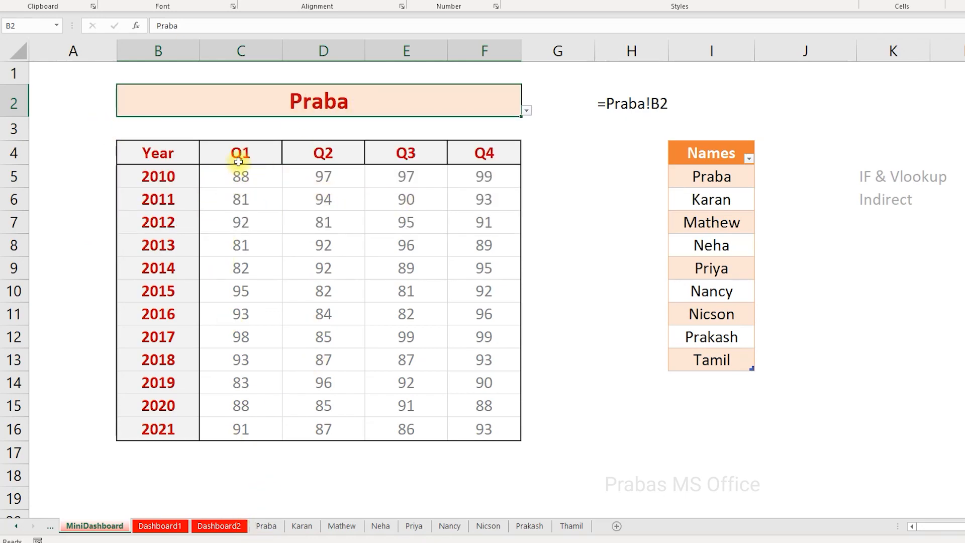
Compare C5 with the 2010 Q1 score in cell B2 of the first person's sheet and return to MiniDashboard
left_click(240, 157)
left_click(174, 178)
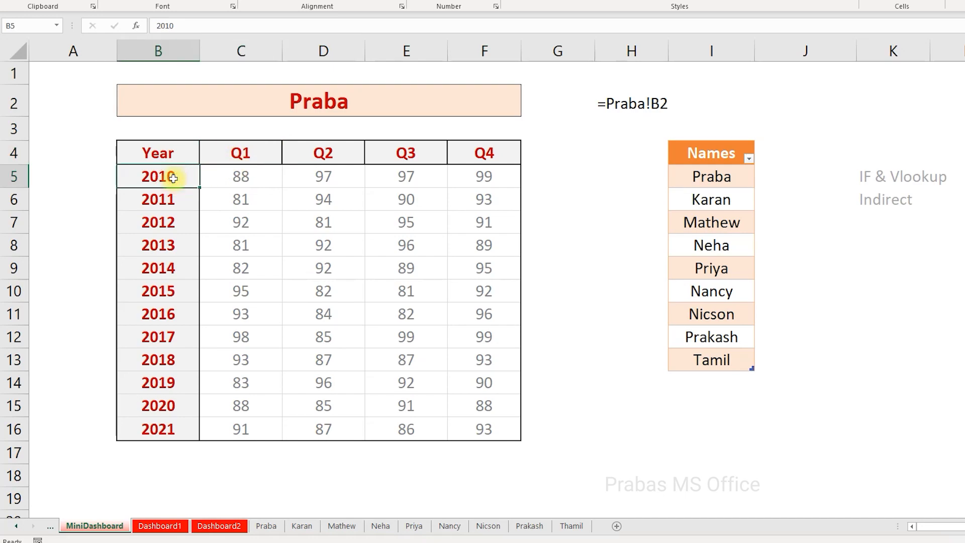
left_click(236, 180)
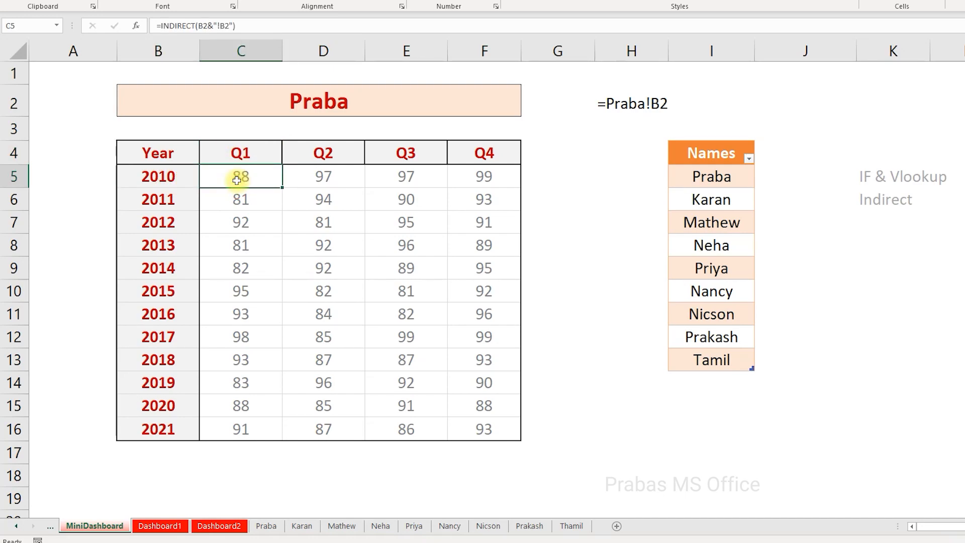
left_click(265, 525)
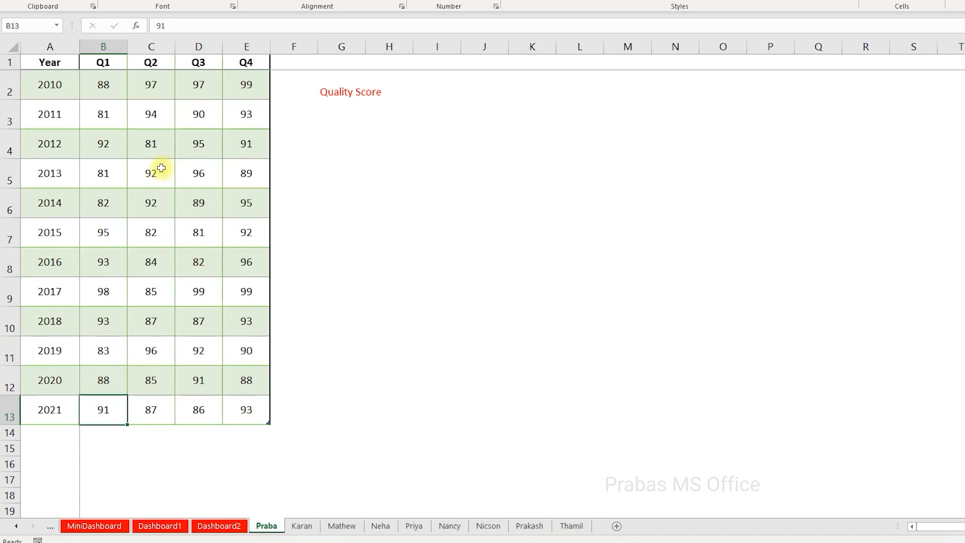
left_click(109, 93)
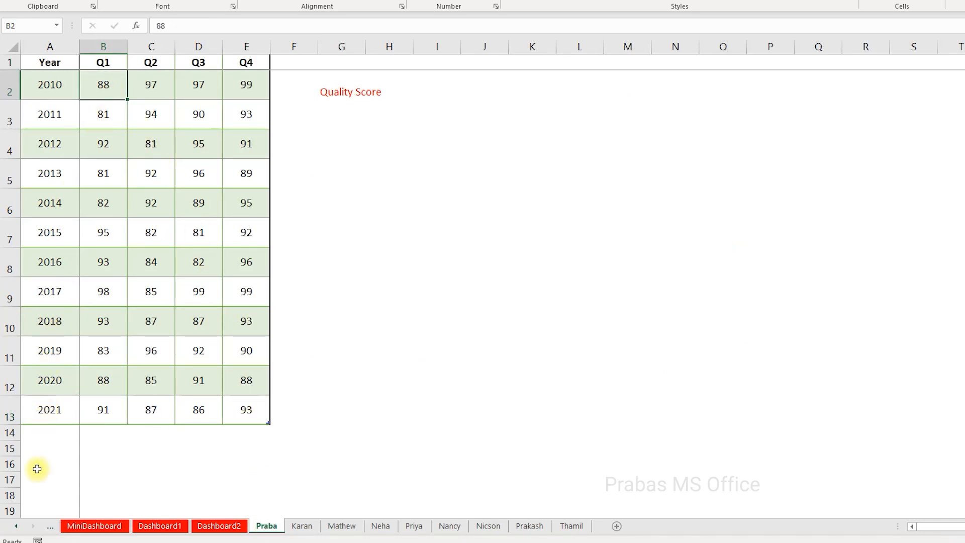
left_click(91, 526)
Choose the second-to-last name from the list in cell B2 of MiniDashboard
left_click(467, 99)
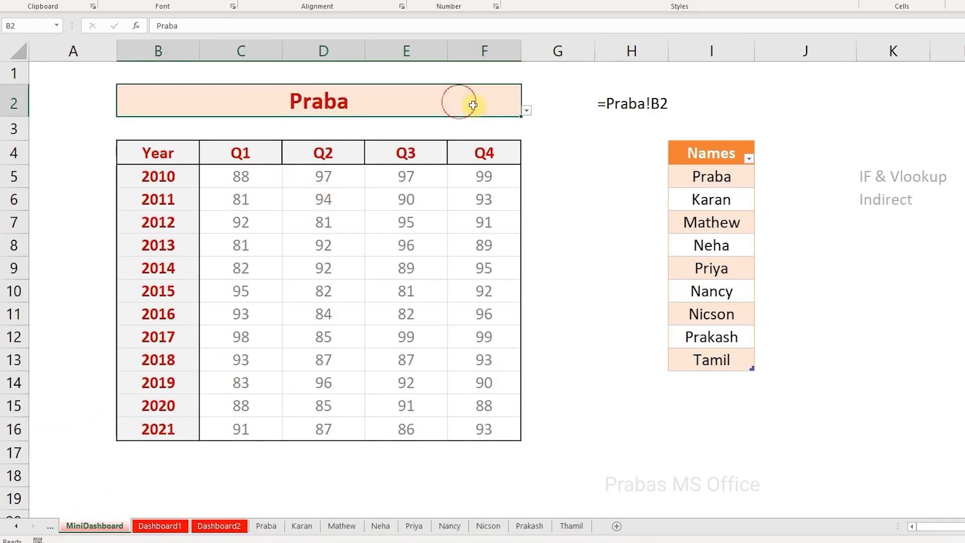
left_click(526, 110)
left_click_drag(523, 146, 523, 207)
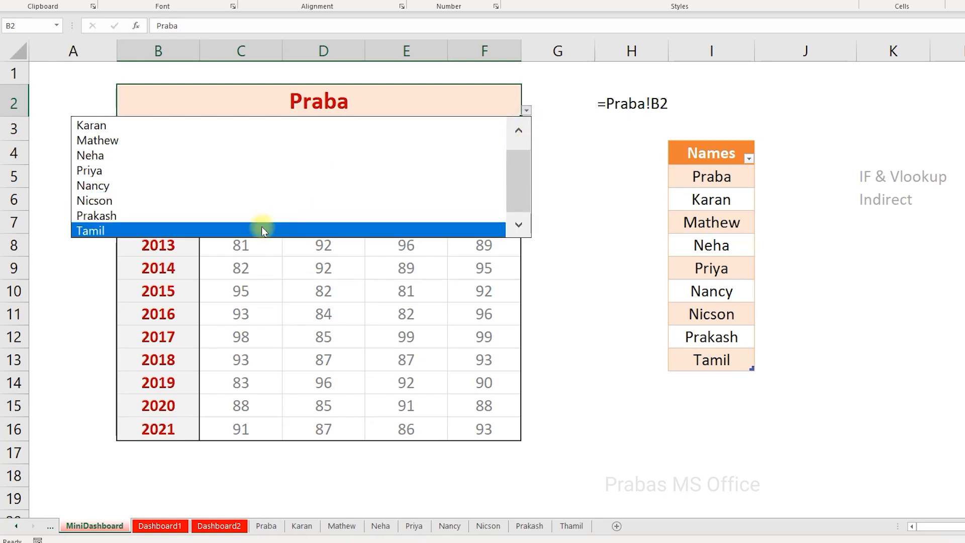
left_click(254, 216)
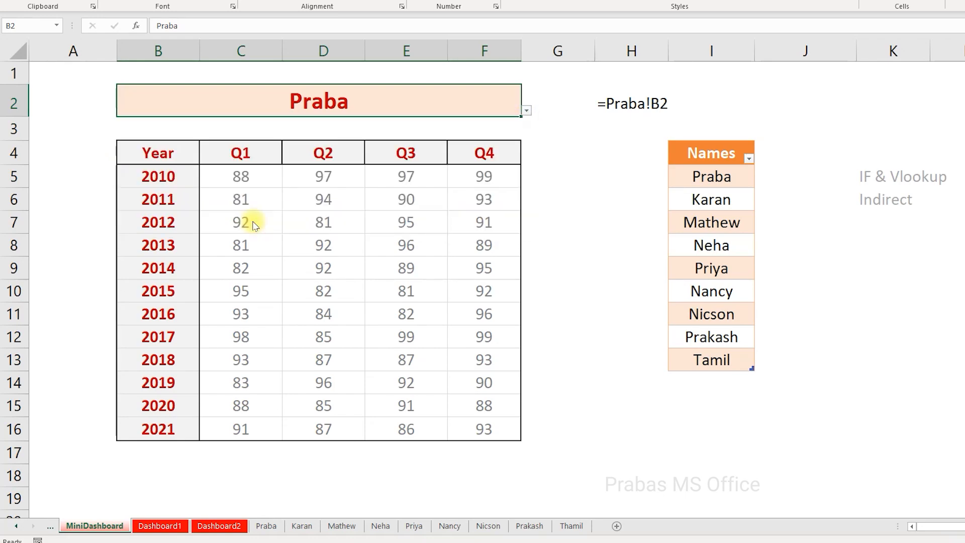
Compare C5 with the 2010 Q1 score on the selected person's sheet, and recheck the INDIRECT formula in C5 on MiniDashboard
left_click(254, 182)
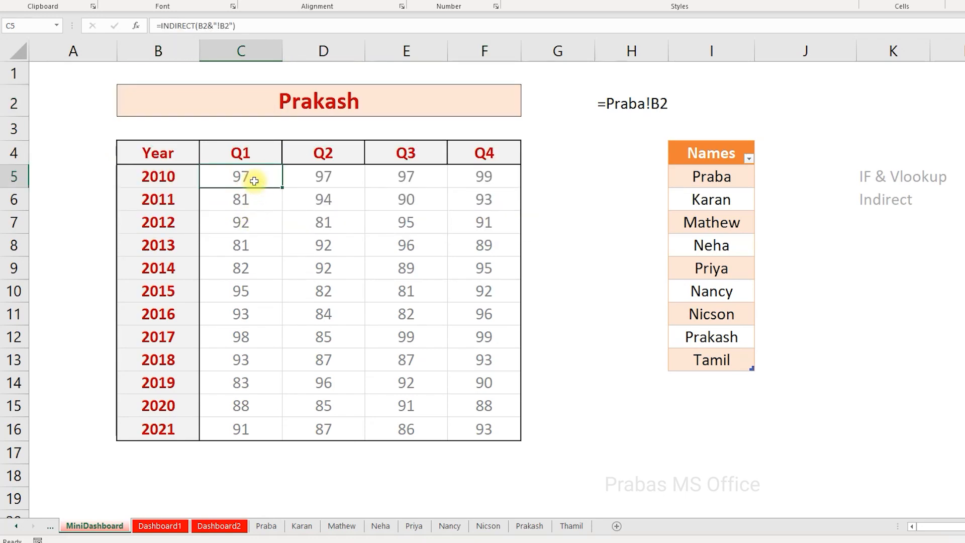
left_click(527, 525)
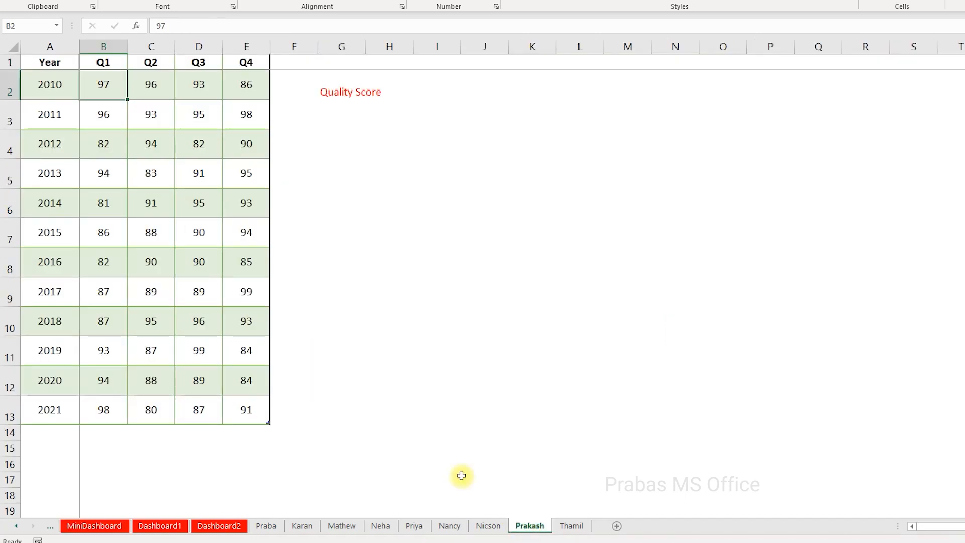
left_click(103, 524)
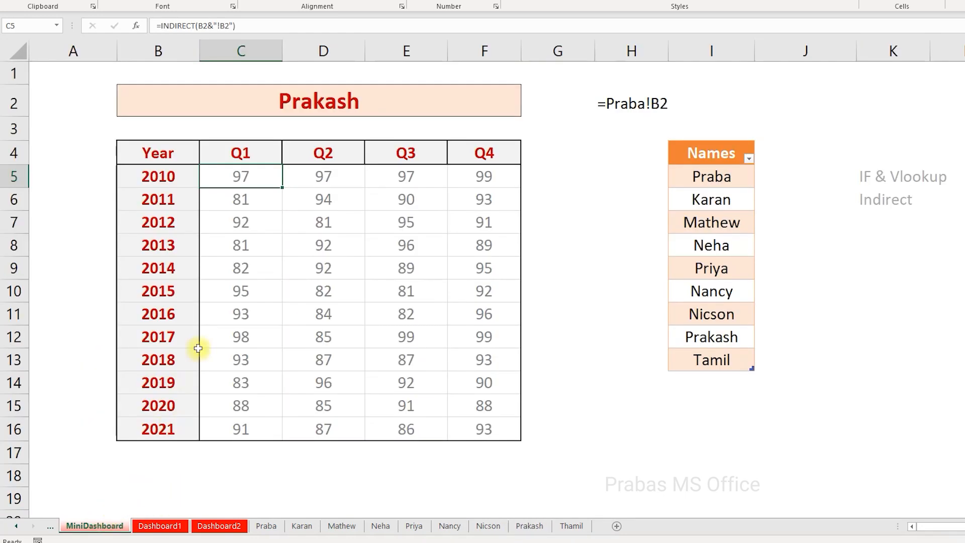
double_click(239, 177)
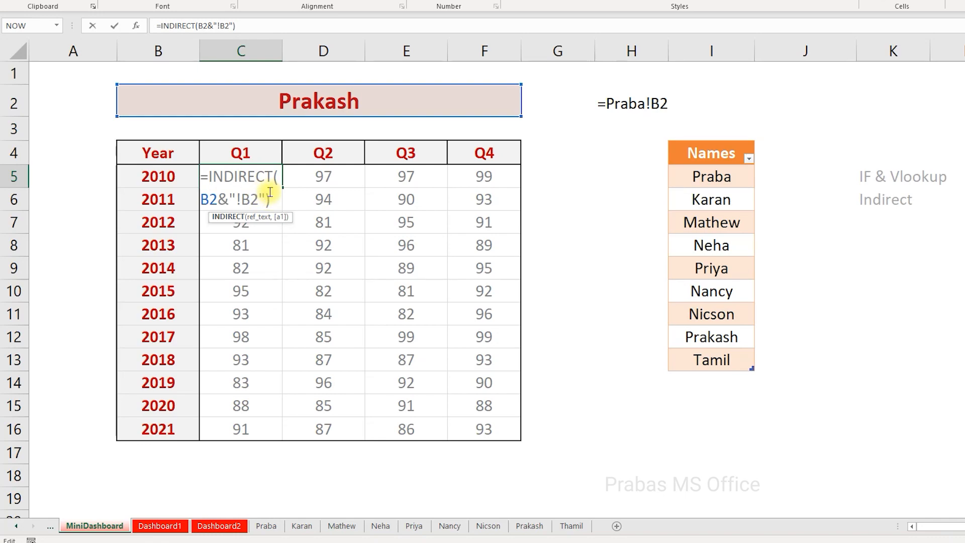
key("Escape")
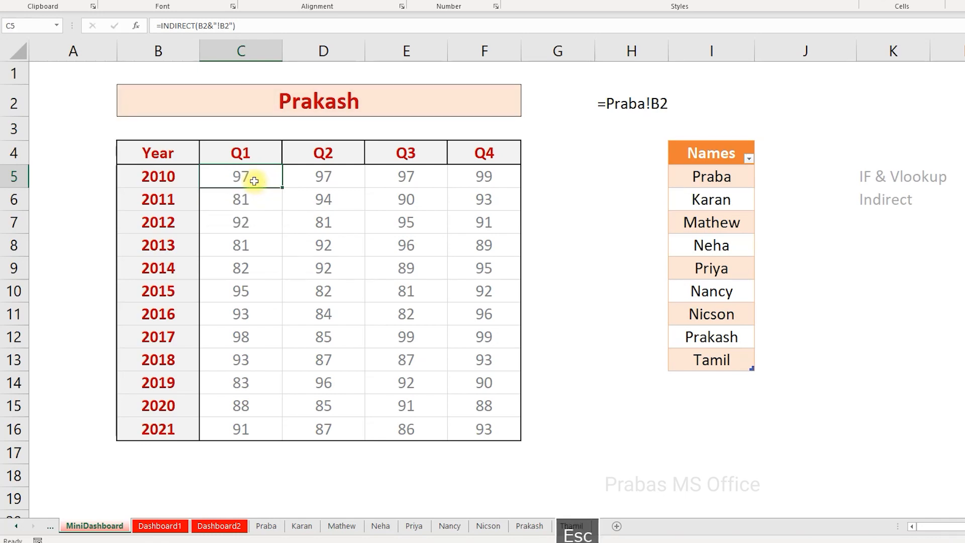
Make the B2 reference absolute in C5's INDIRECT formula, so that it reads =INDIRECT($B$2&"!B2")
left_click(303, 176)
left_click_drag(477, 330, 502, 436)
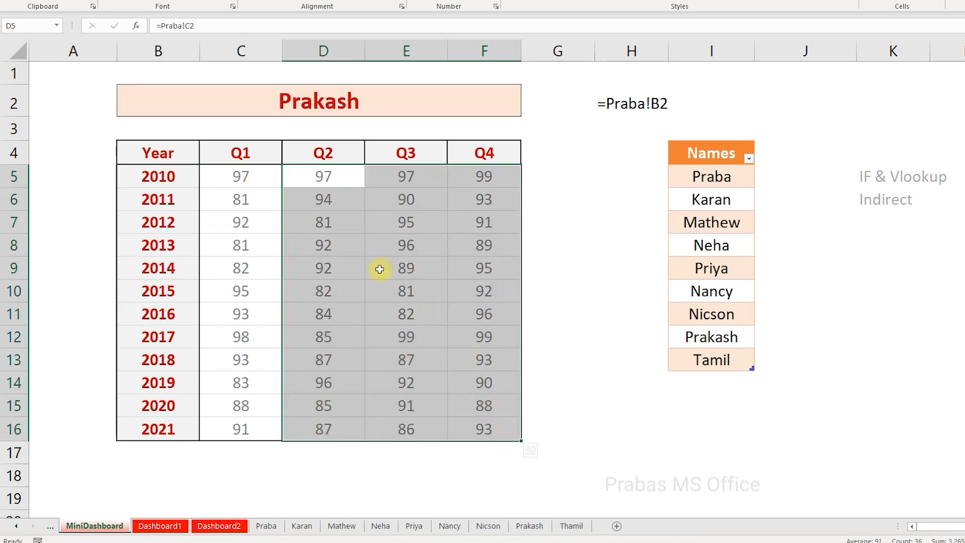
left_click(268, 178)
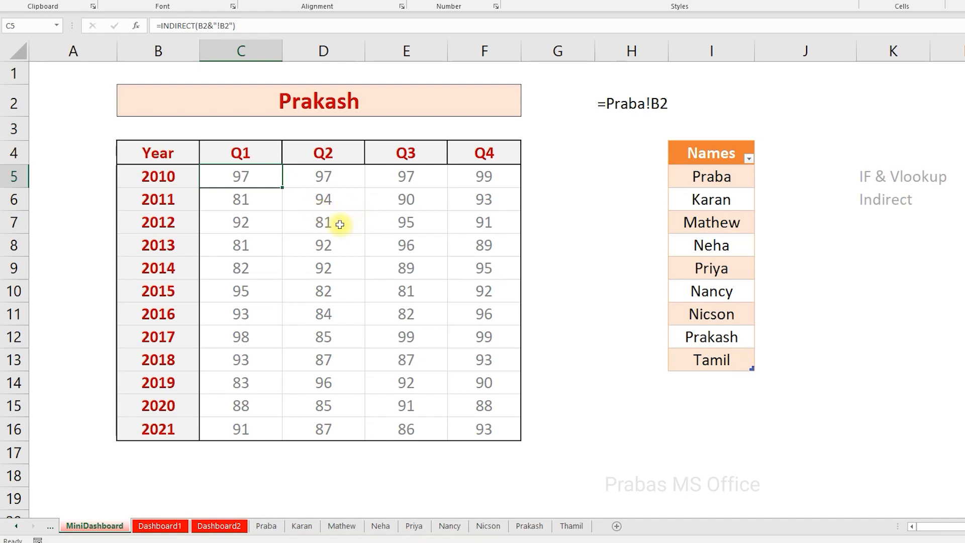
key("F2")
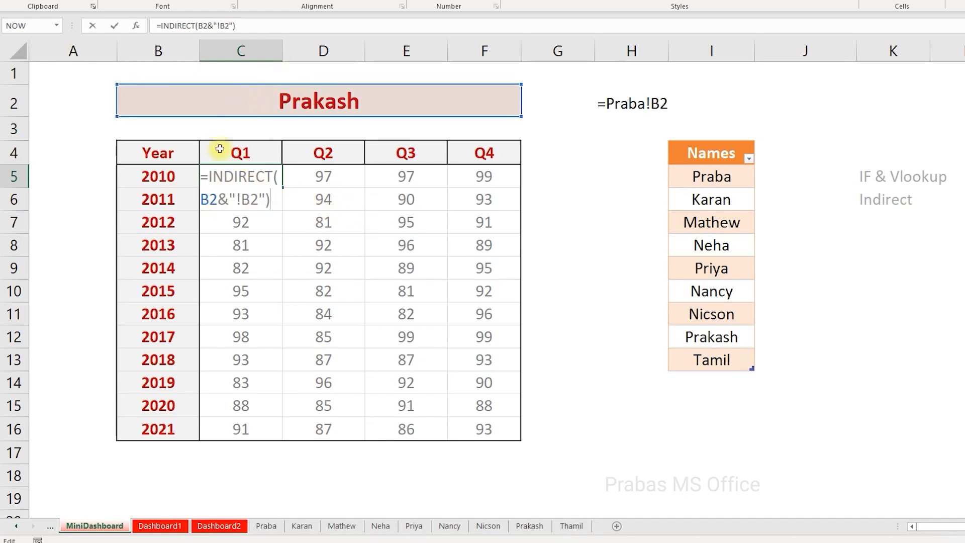
left_click(210, 200)
key("F4")
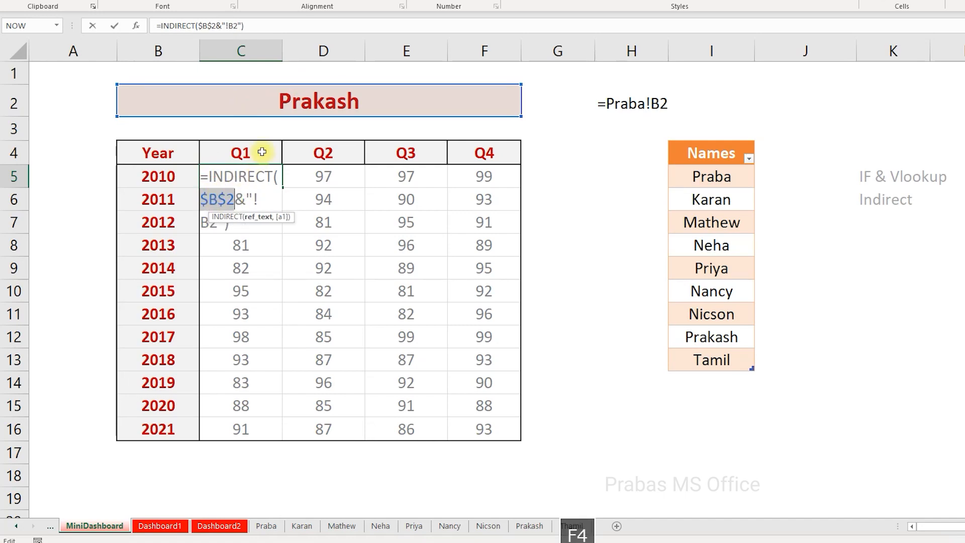
key("Return")
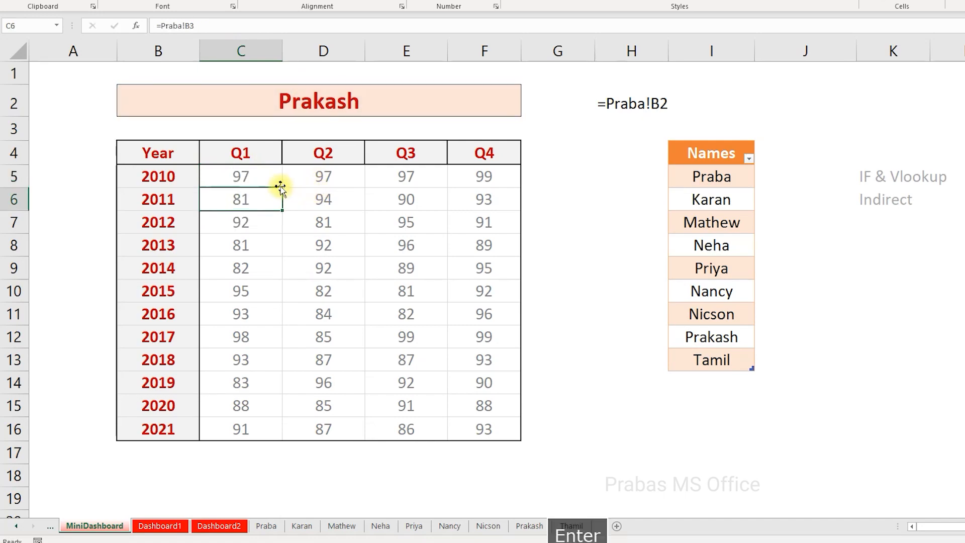
Review the absolute $B$2 reference and the quoted B2 text in the INDIRECT formula of C5
left_click(263, 176)
key("F2")
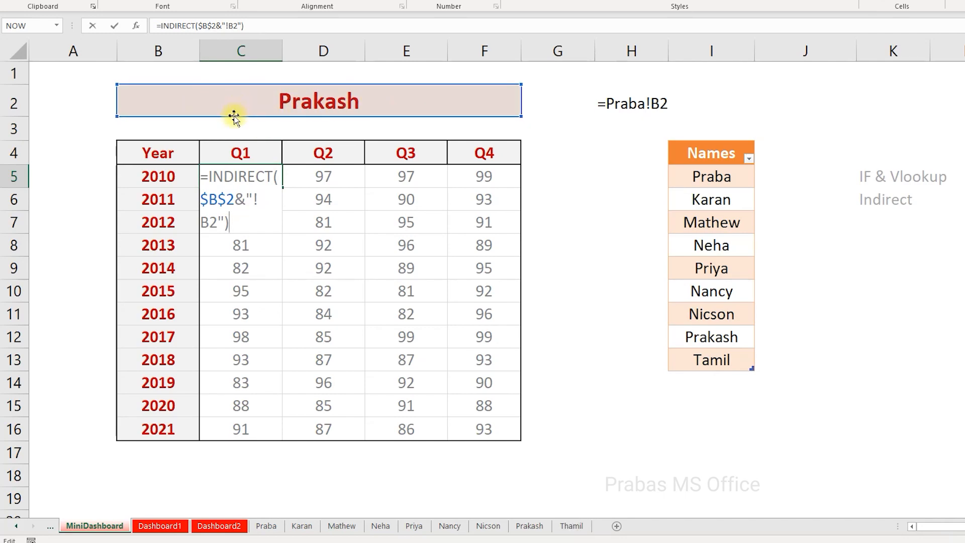
left_click_drag(234, 200, 199, 203)
key("Return")
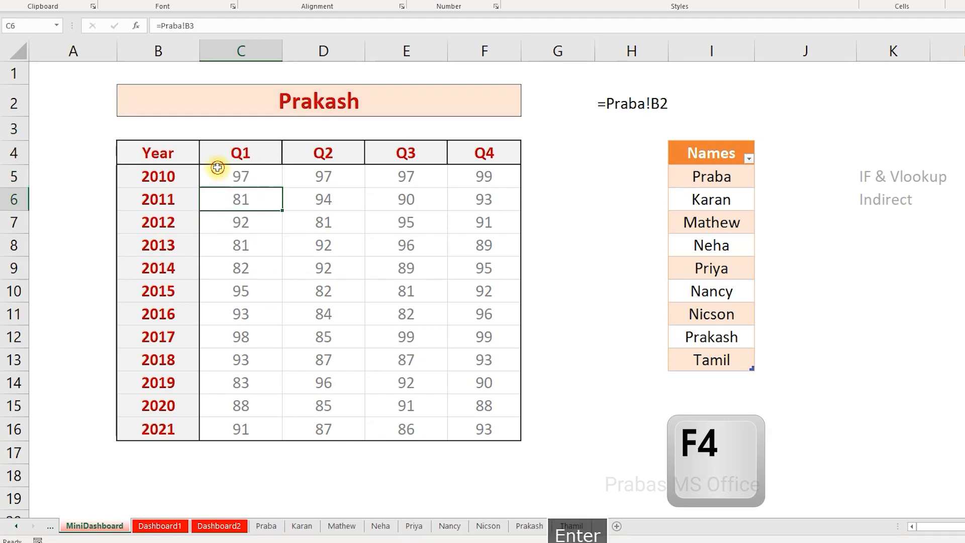
double_click(216, 173)
left_click_drag(219, 219, 202, 221)
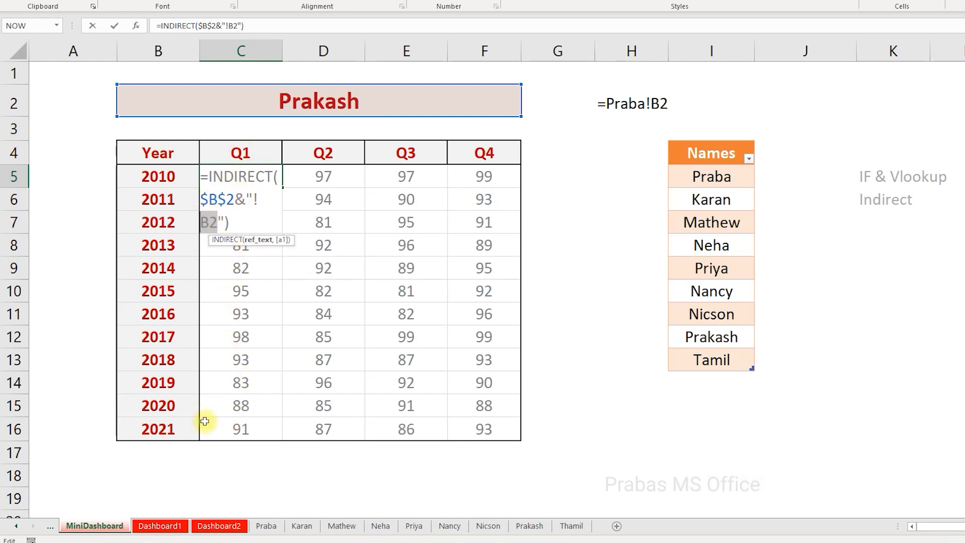
key("Escape")
Compare the Q1 scores on the first person's sheet with the quoted cell reference in C5's formula on MiniDashboard
left_click(267, 526)
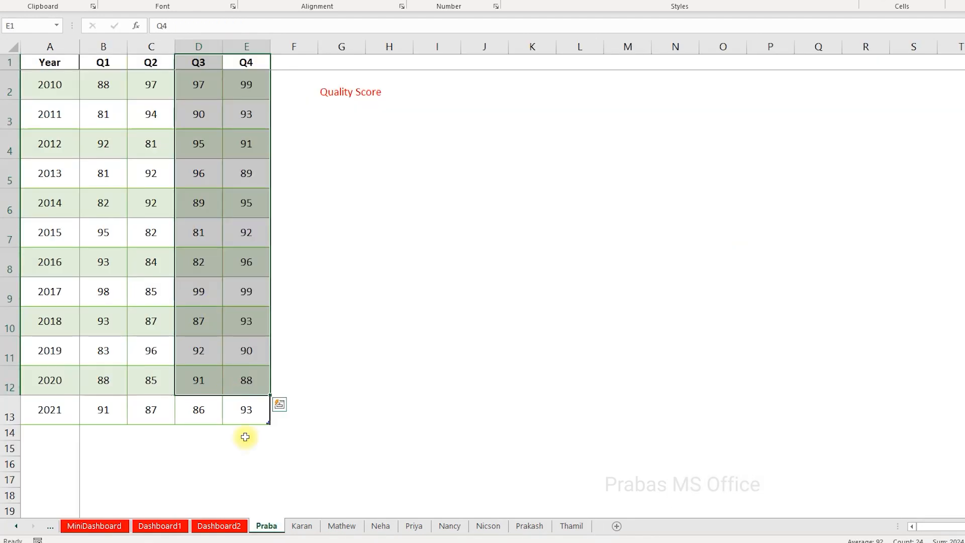
left_click_drag(104, 85, 93, 377)
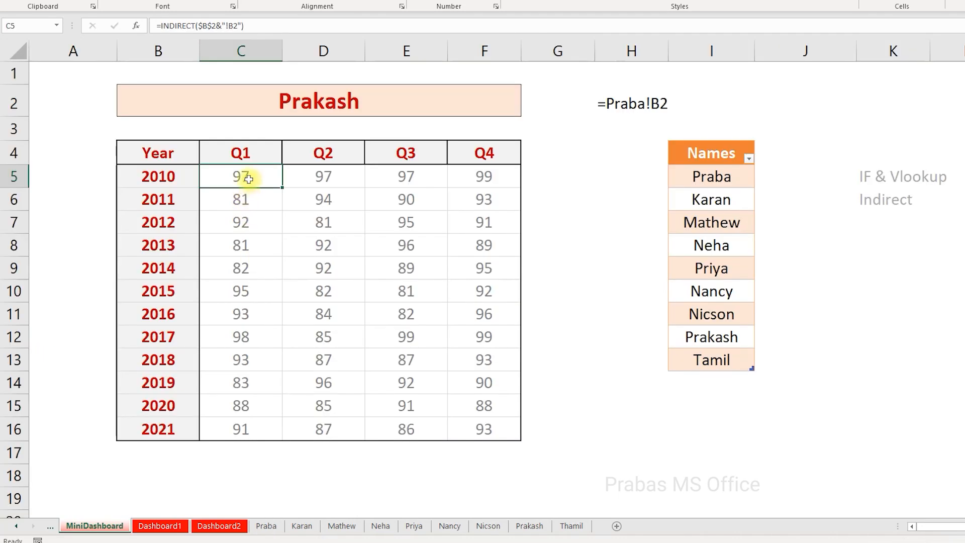
key("F2")
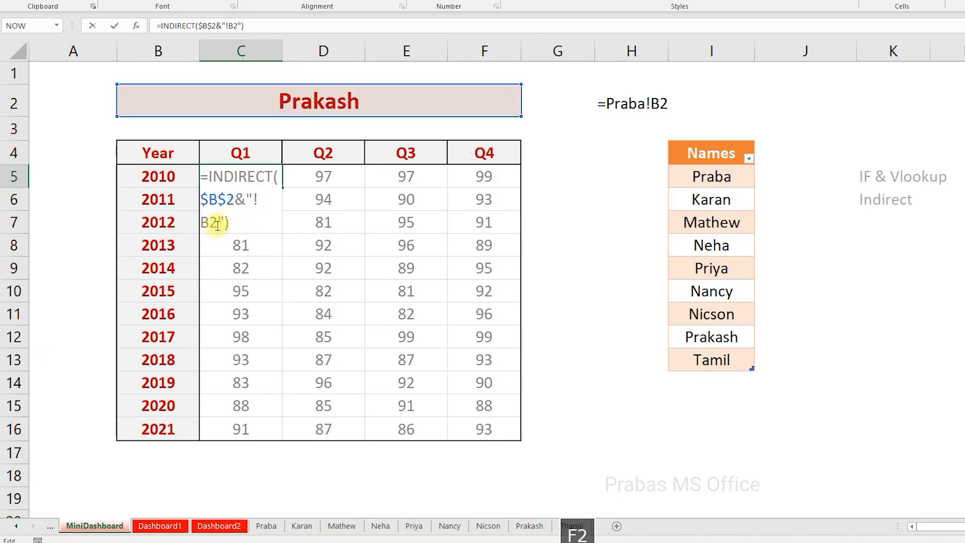
key("Escape")
Examine the Q2, Q3 and Q4 columns and the first Q1 cells of the score table that need the formula
left_click_drag(321, 176, 340, 433)
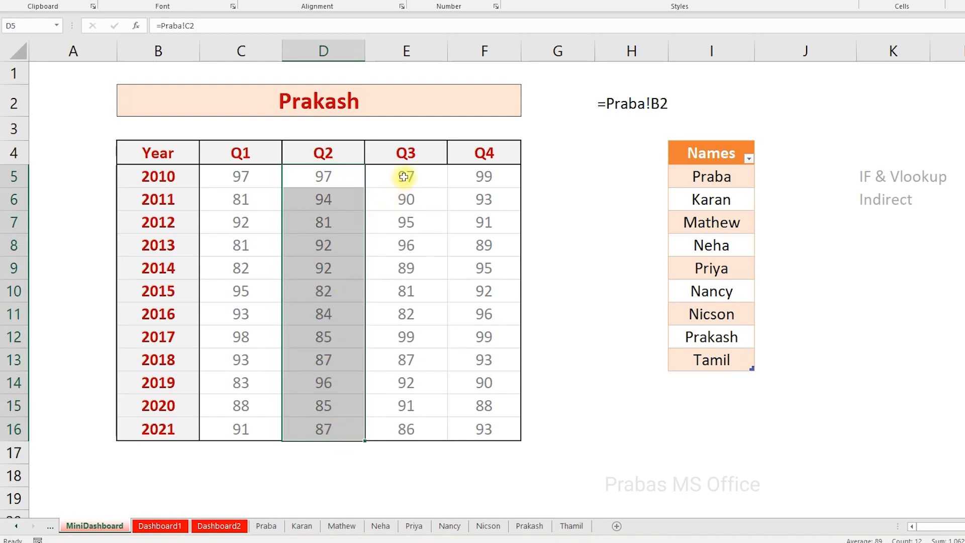
left_click_drag(406, 176, 408, 428)
left_click_drag(485, 177, 478, 429)
left_click(242, 176)
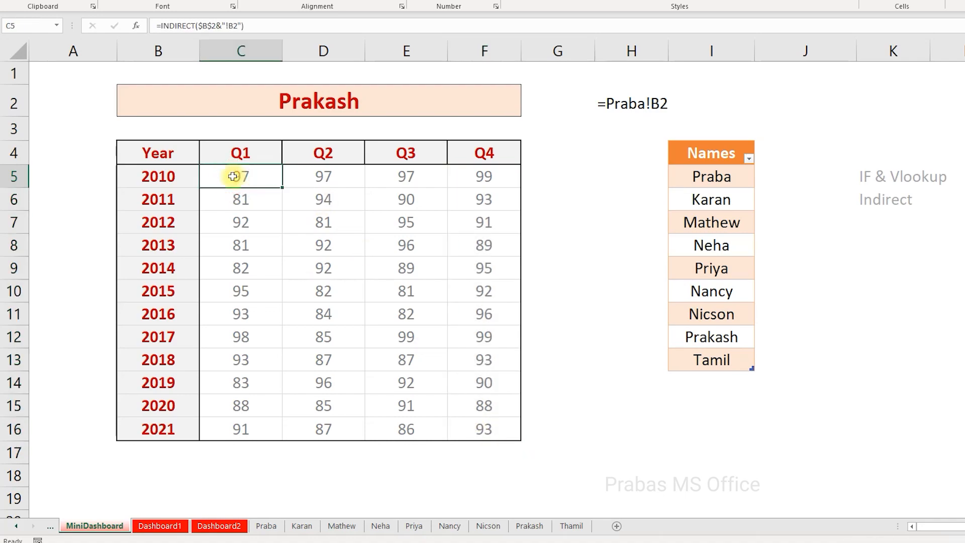
left_click(234, 196)
left_click(247, 176)
left_click(234, 201)
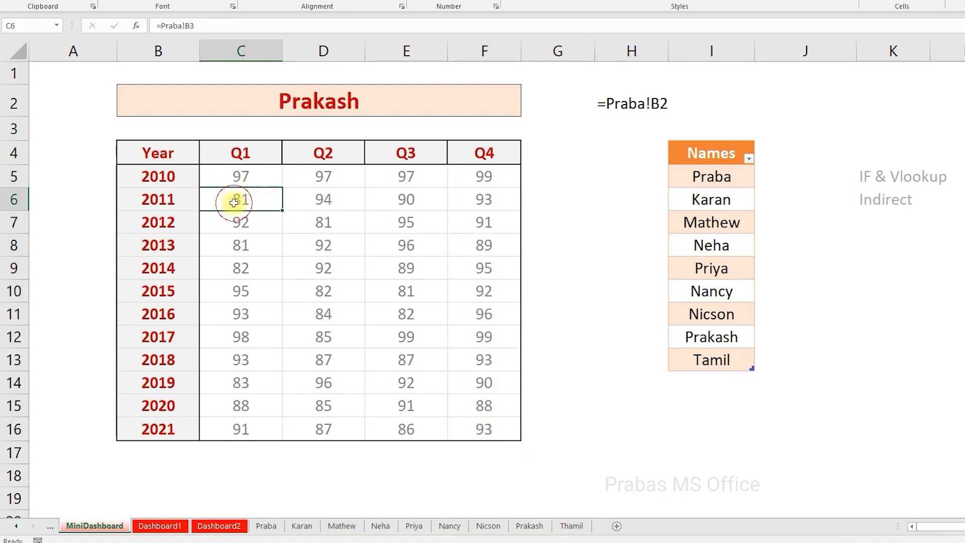
left_click(242, 228)
left_click_drag(228, 181, 462, 424)
Inspect both references in C5's INDIRECT formula and the score range C5:F16 it has to cover
left_click(236, 176)
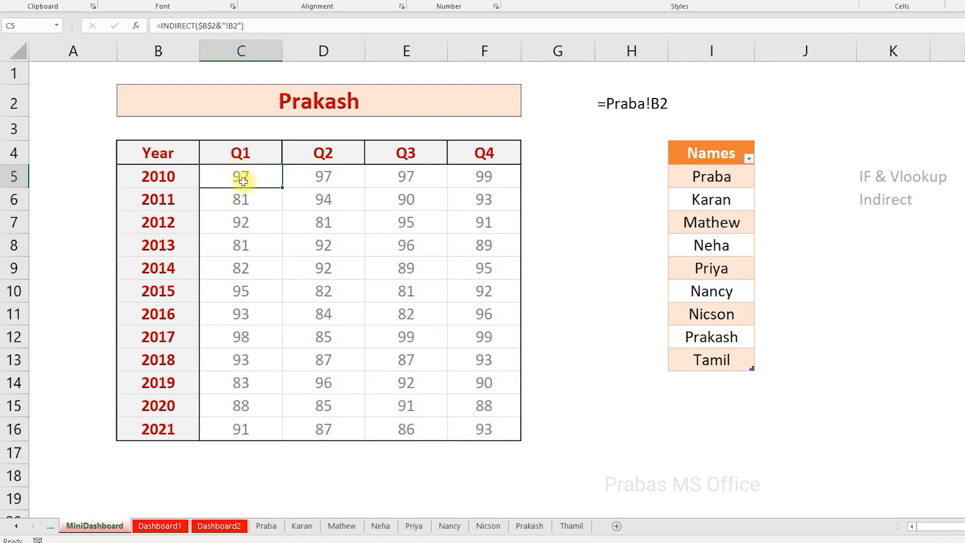
key("F2")
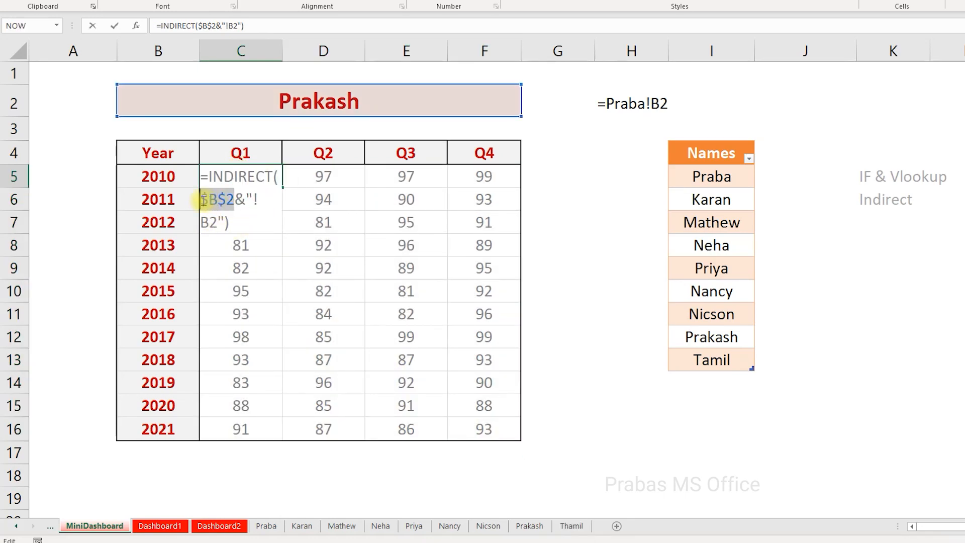
left_click_drag(215, 220, 201, 221)
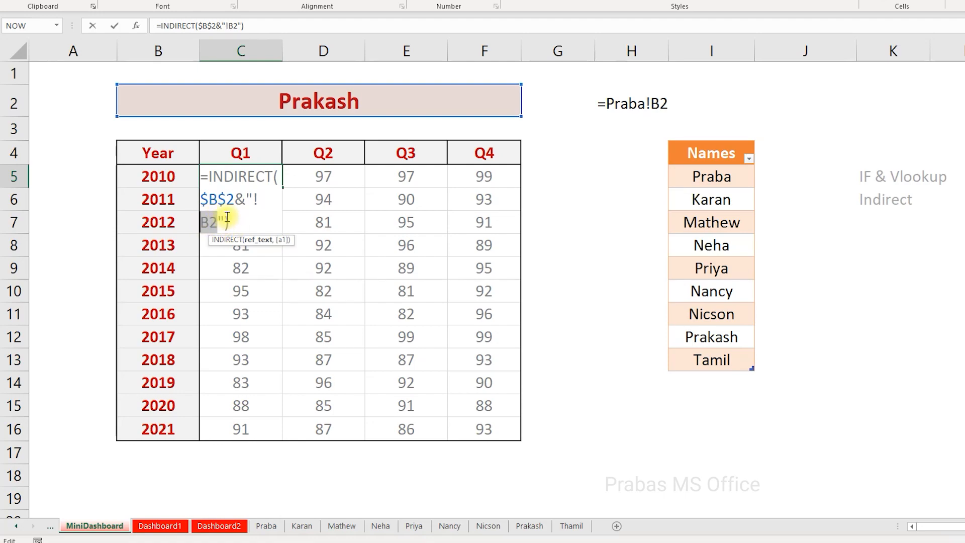
key("Escape")
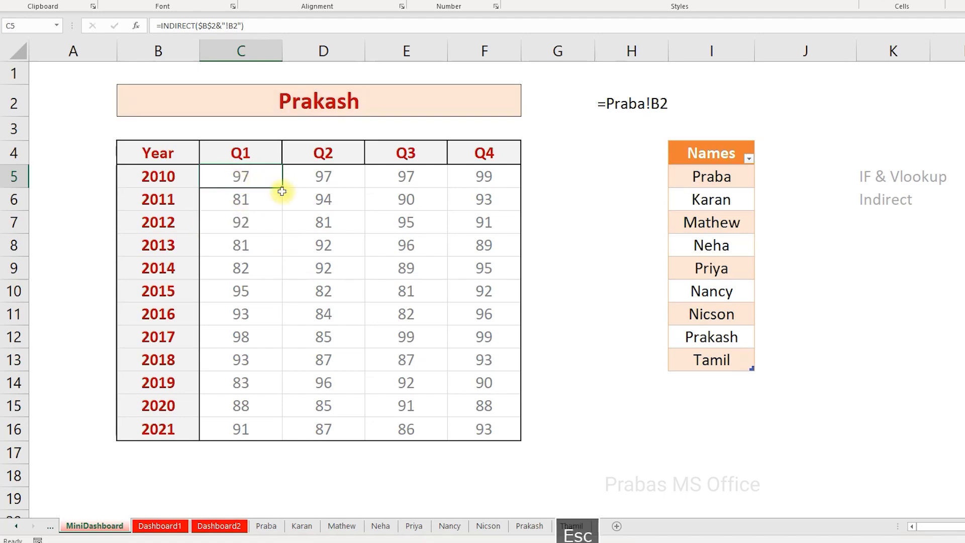
left_click(261, 177)
left_click_drag(282, 198, 465, 429)
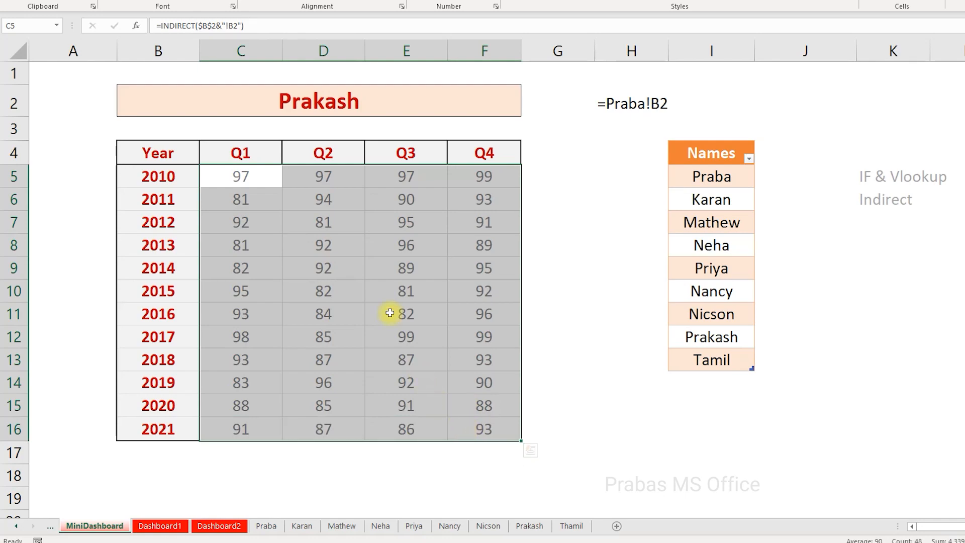
Examine the column letter and the row number separately within the quoted B2 text of C5's formula
left_click(254, 176)
key("F2")
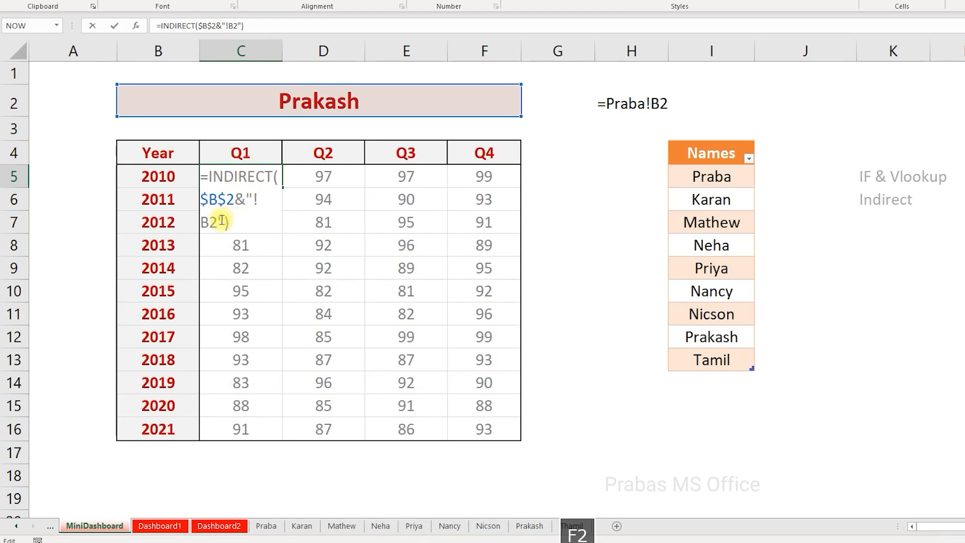
left_click_drag(221, 221, 205, 223)
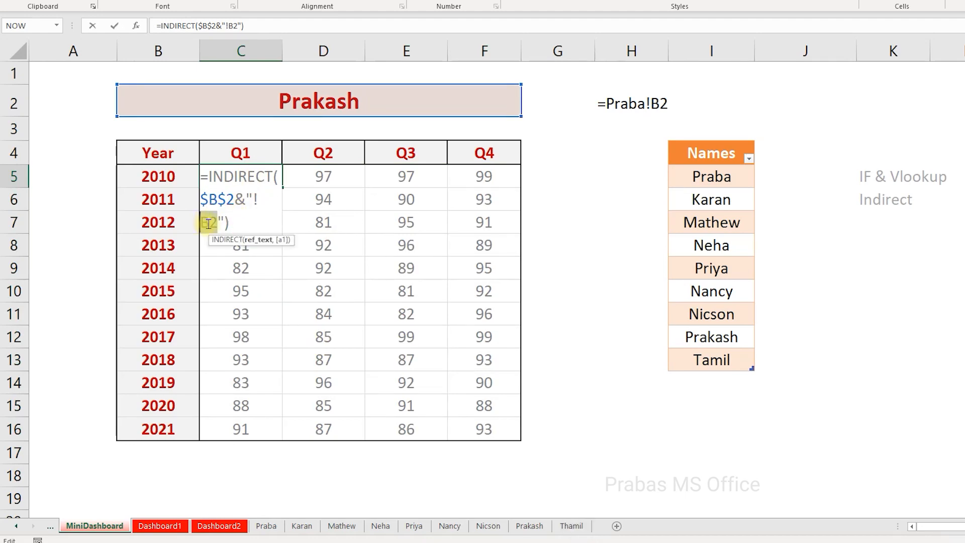
left_click(206, 223)
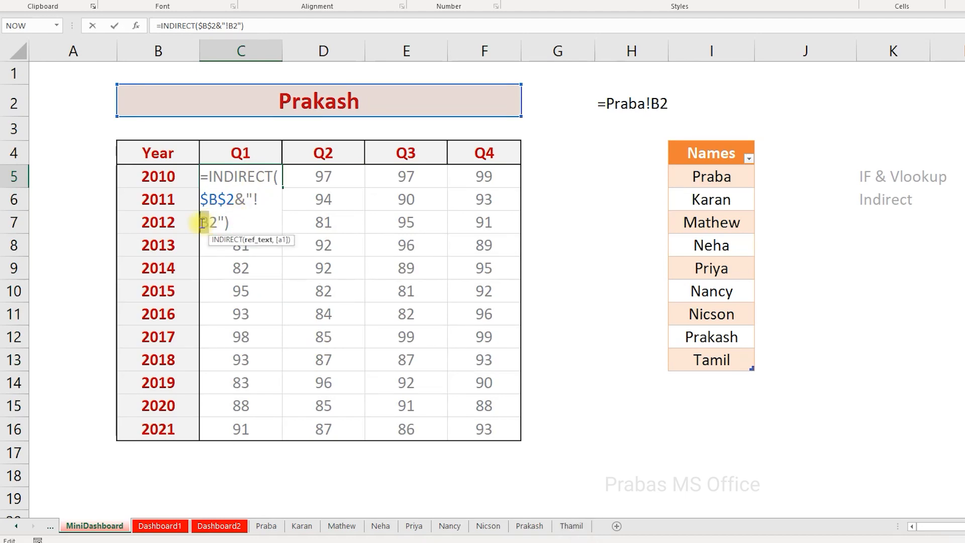
left_click_drag(218, 223, 213, 224)
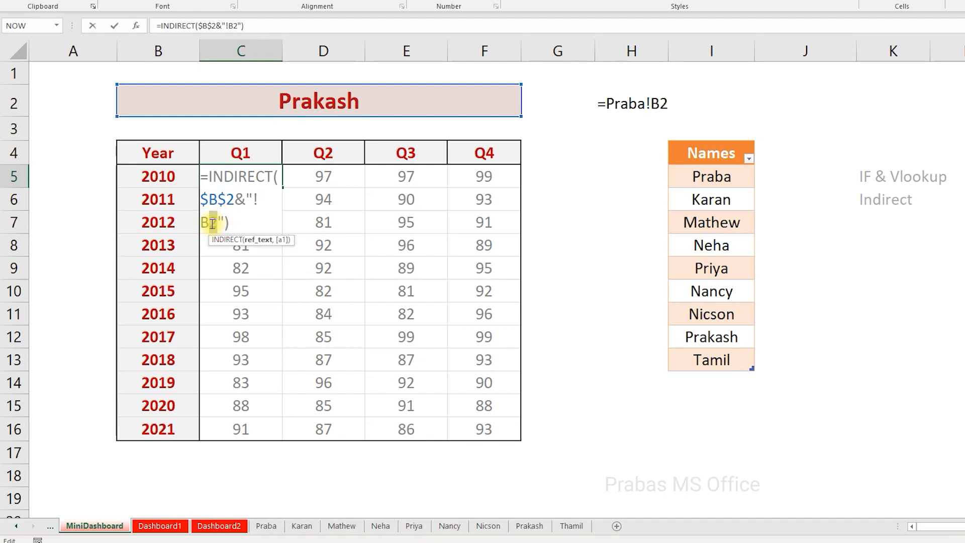
key("Escape")
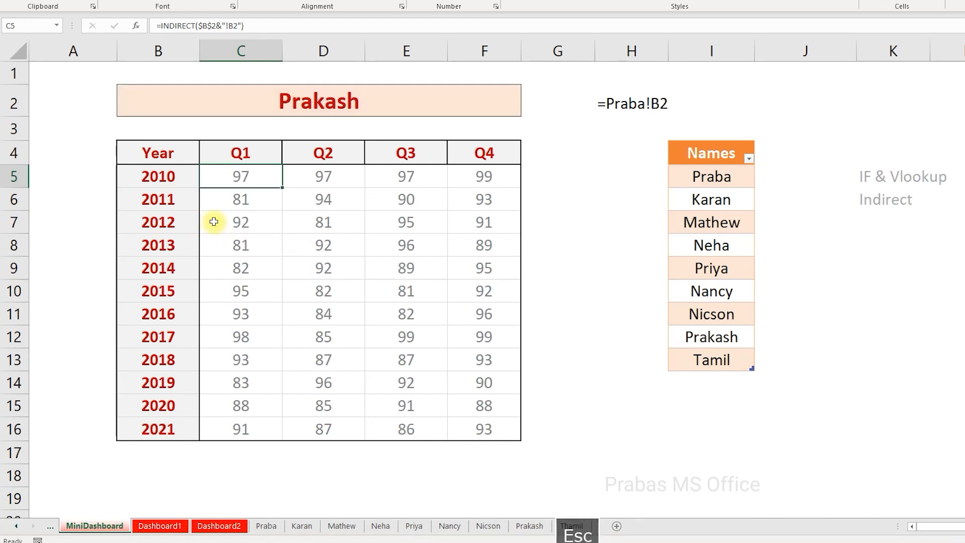
Enter the test formula =ROW() in H3 and check its result against the cell's row
left_click(630, 125)
type("=row")
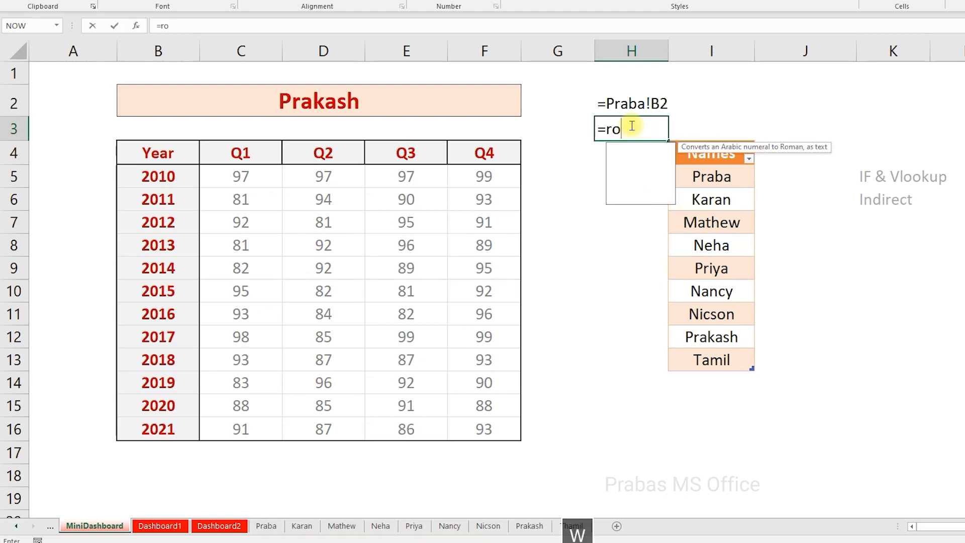
key("Tab")
type(")")
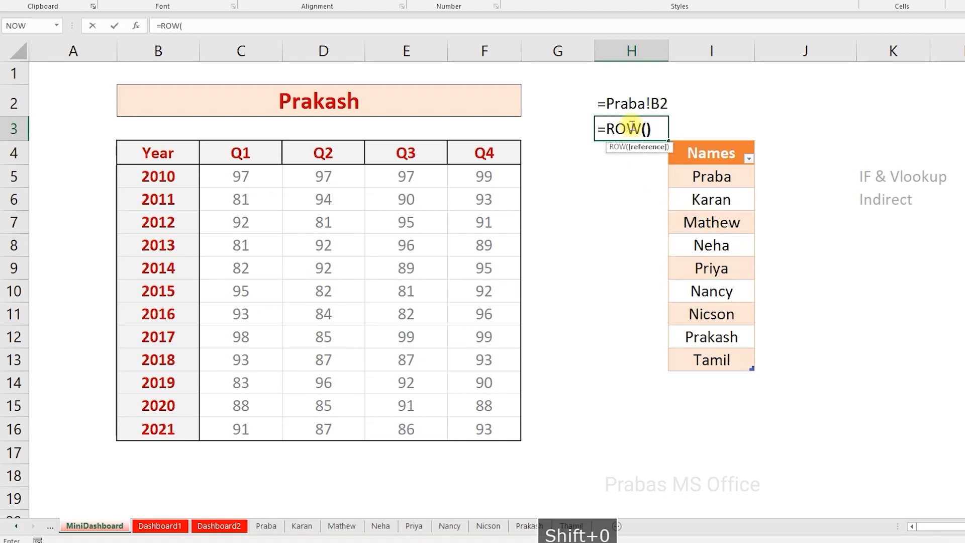
key("Return")
key("Up")
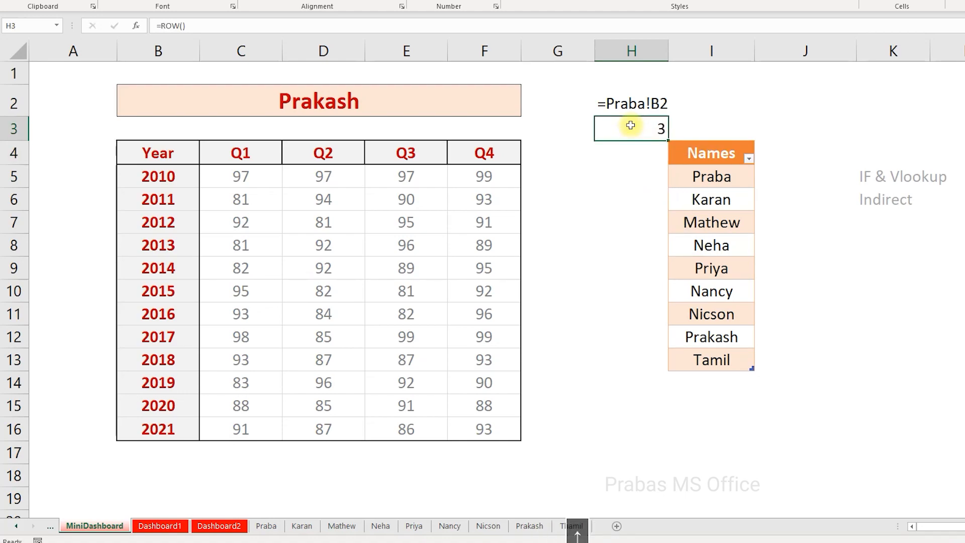
double_click(631, 128)
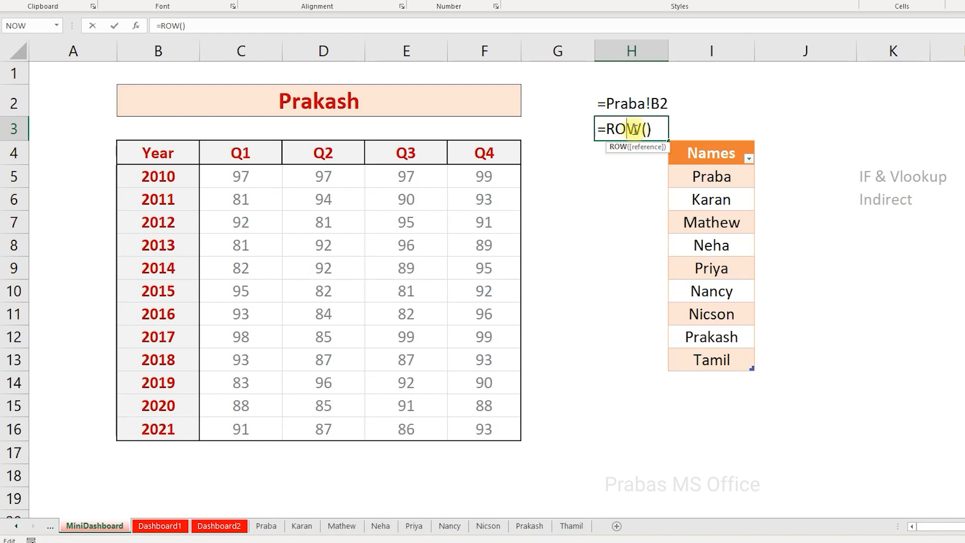
key("Escape")
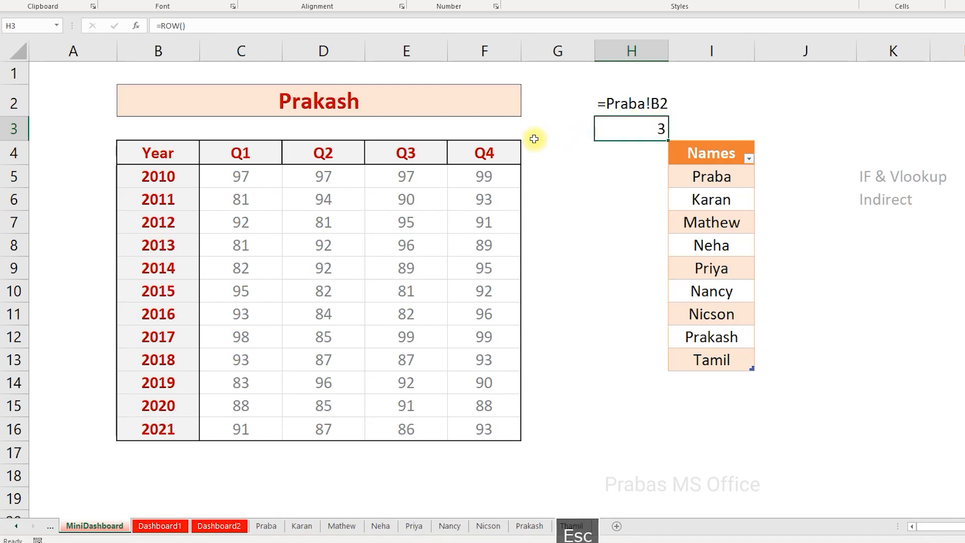
key("shift+space")
left_click(636, 126)
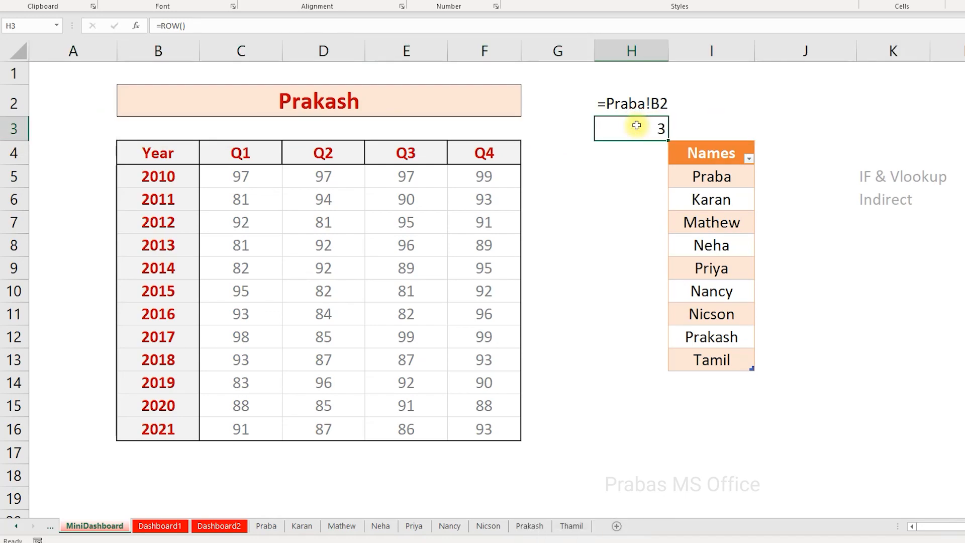
Enter the helper column letters B, C, D and E in cells C1 to F1 above the score table
left_click(216, 80)
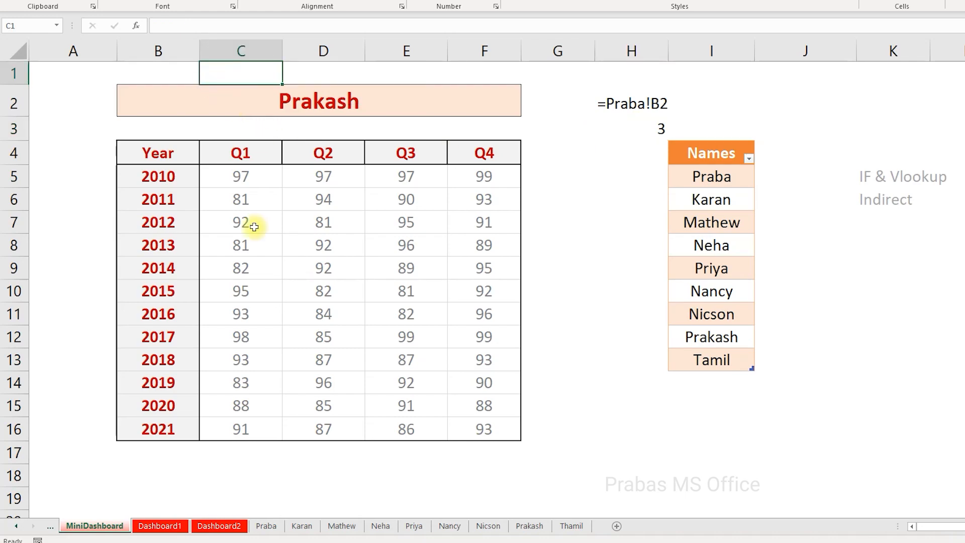
type("B")
key("Tab")
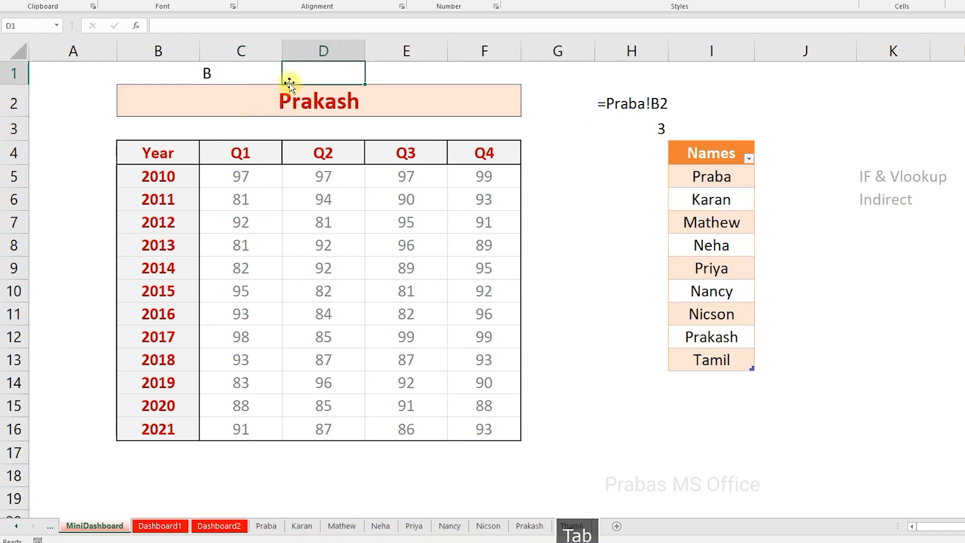
type("C")
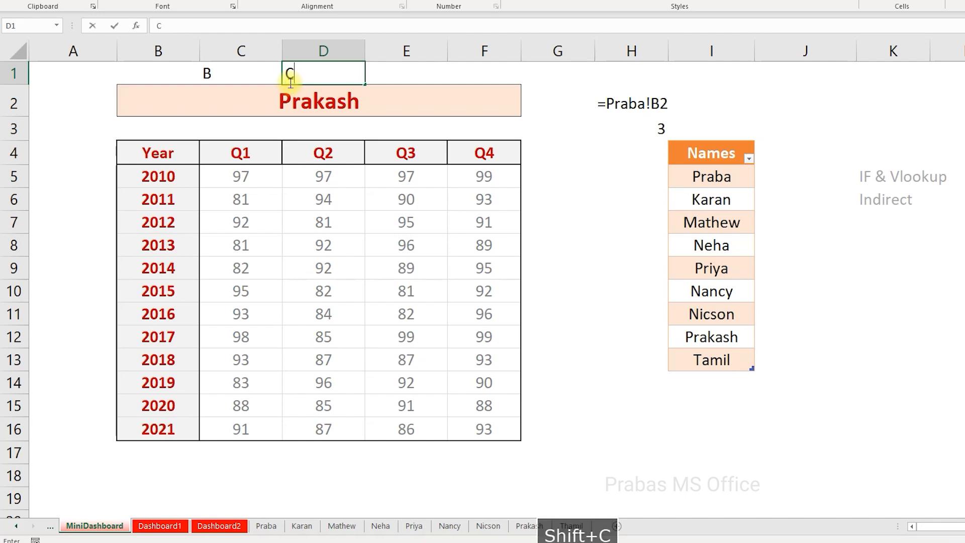
key("Tab")
type("D")
key("Tab")
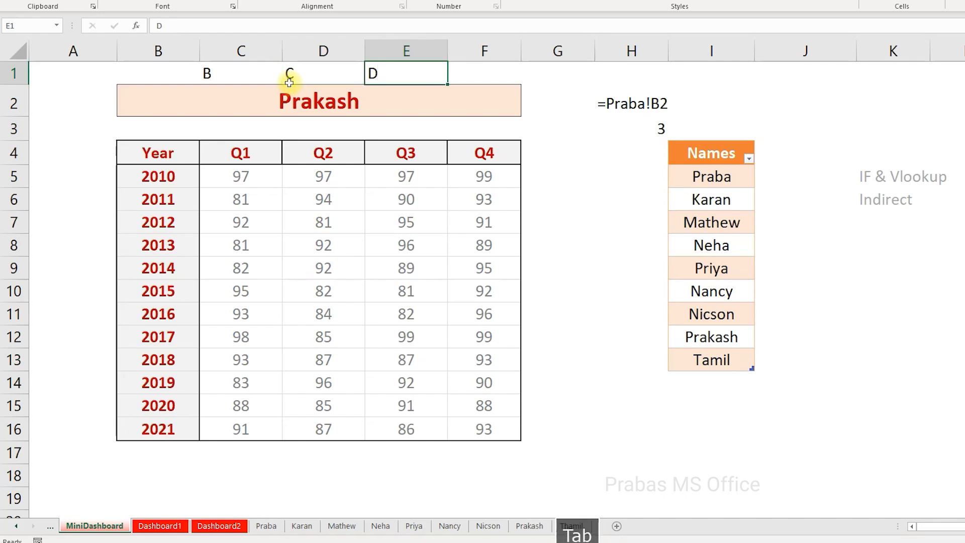
type("E")
key("Tab")
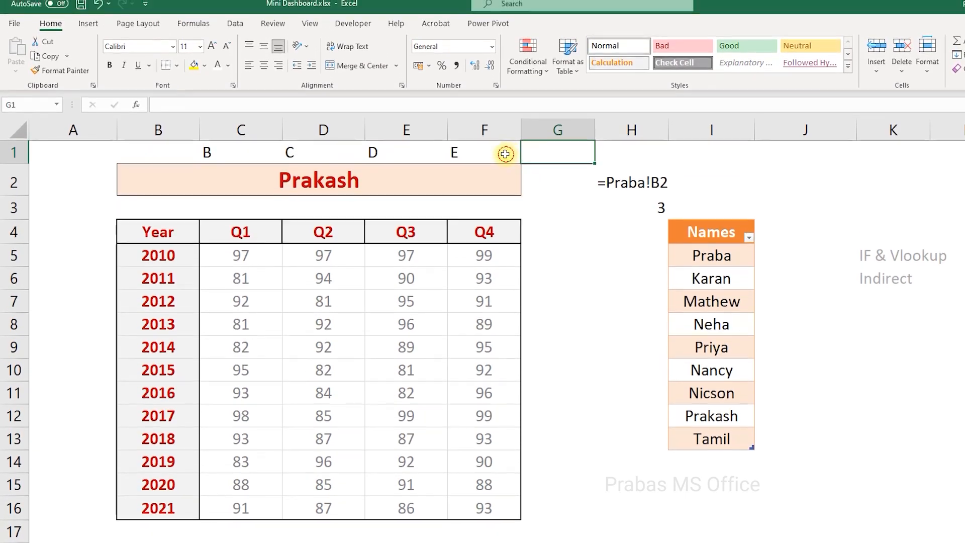
Set the font colour of the helper letters in C1:F1 to white to hide them
left_click_drag(505, 154, 231, 153)
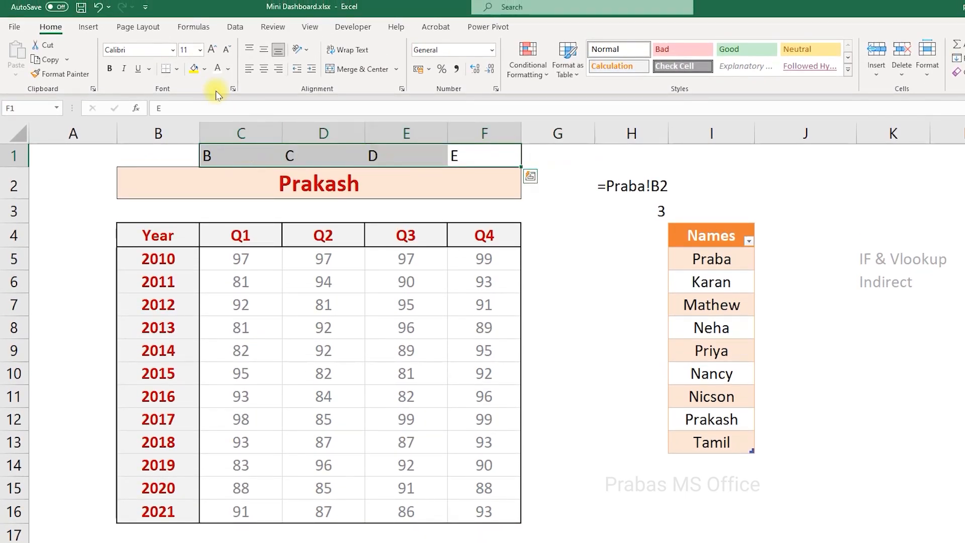
left_click(220, 72)
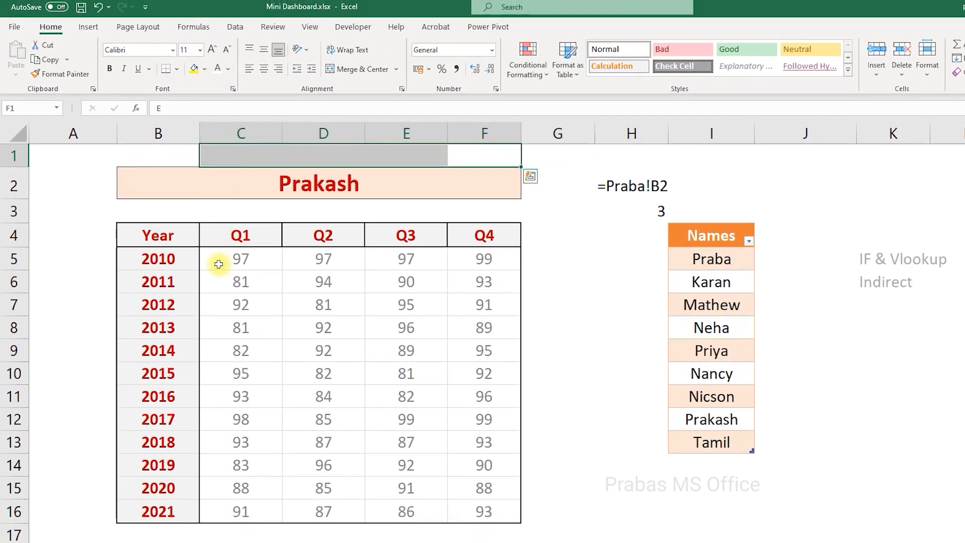
In C5's INDIRECT formula, close the quoted text right after the exclamation mark and add an ampersand before B2
left_click(236, 260)
double_click(232, 259)
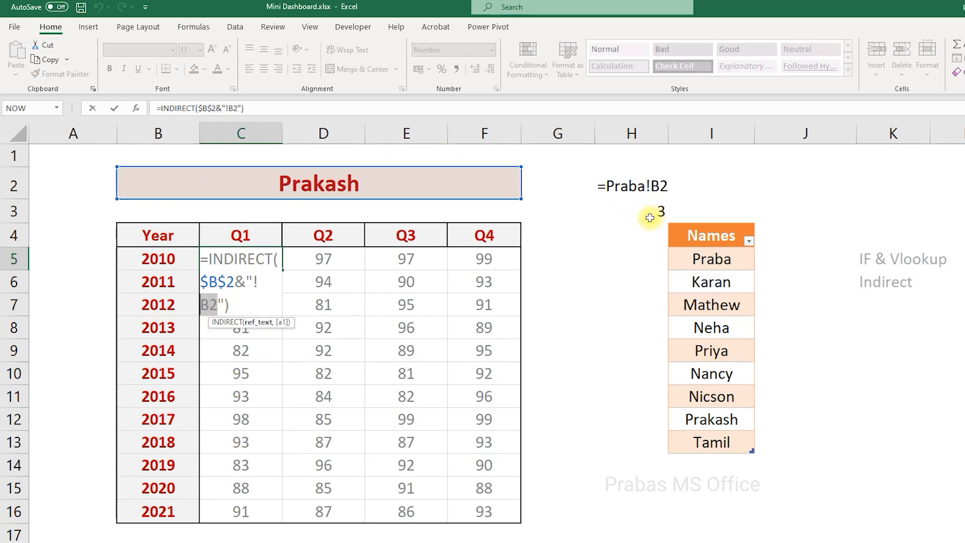
left_click(219, 304)
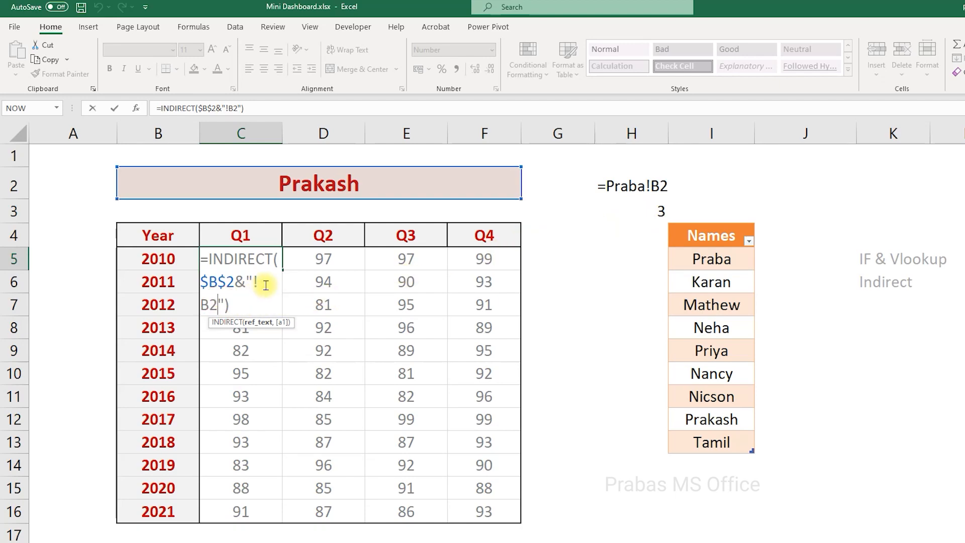
key("Delete")
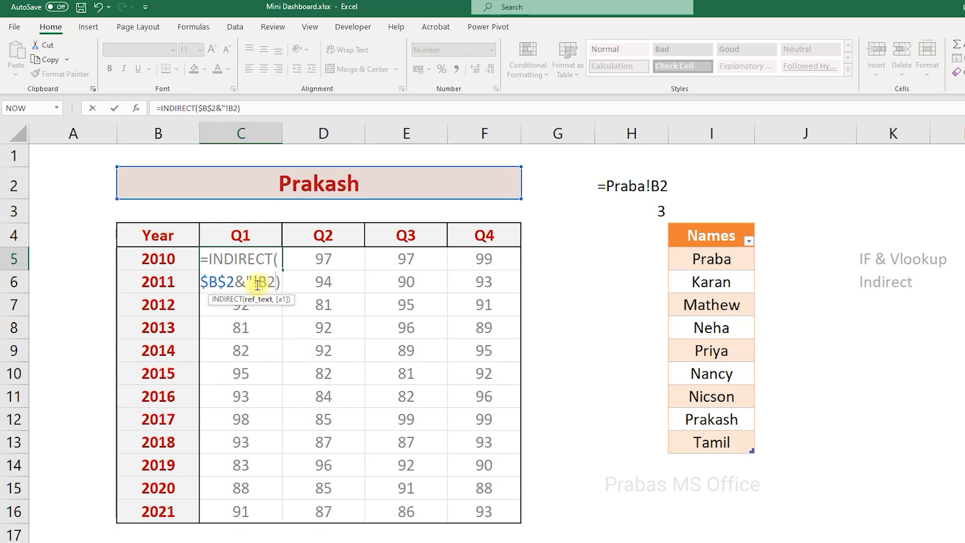
left_click(259, 281)
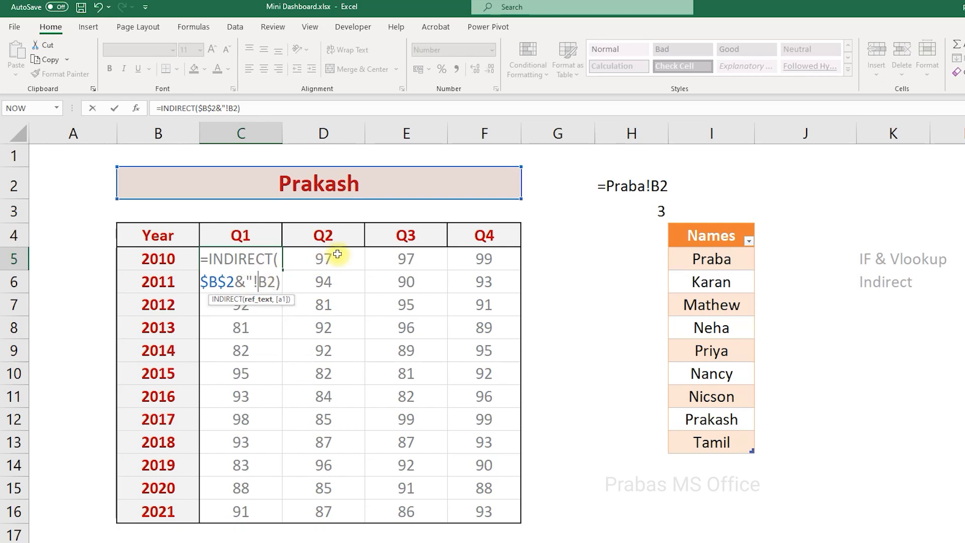
type("\"")
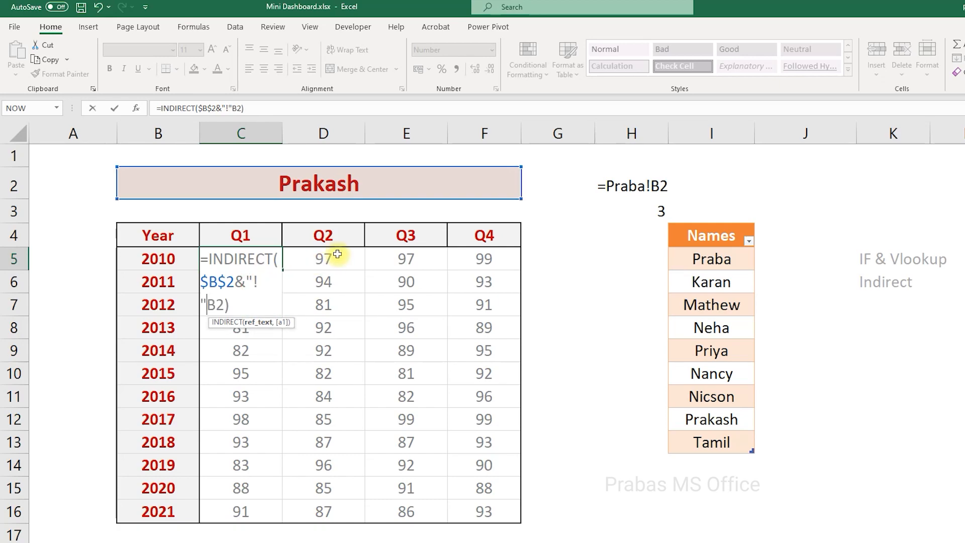
type("&")
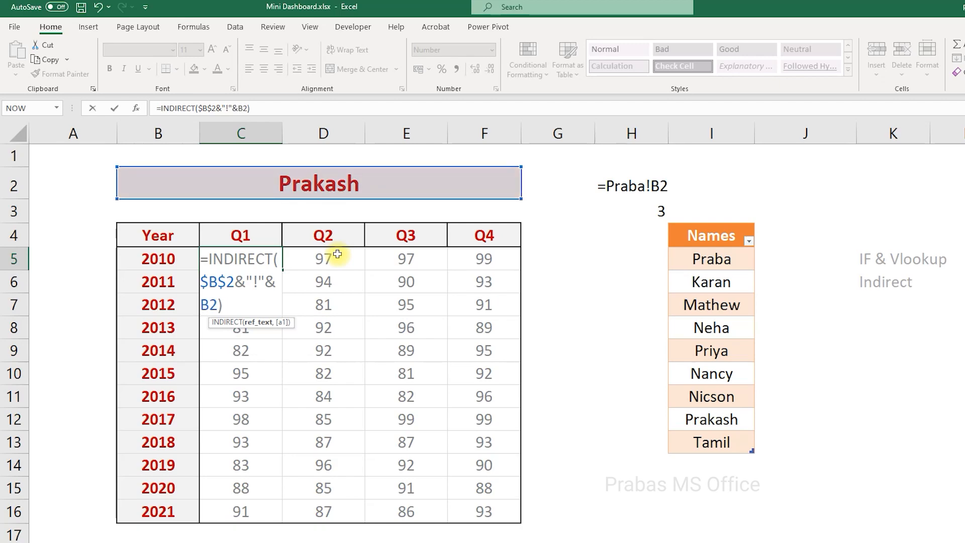
Replace the fixed B2 at the end of C5's INDIRECT formula with C1&ROW()-3 and enter the formula
left_click(237, 154)
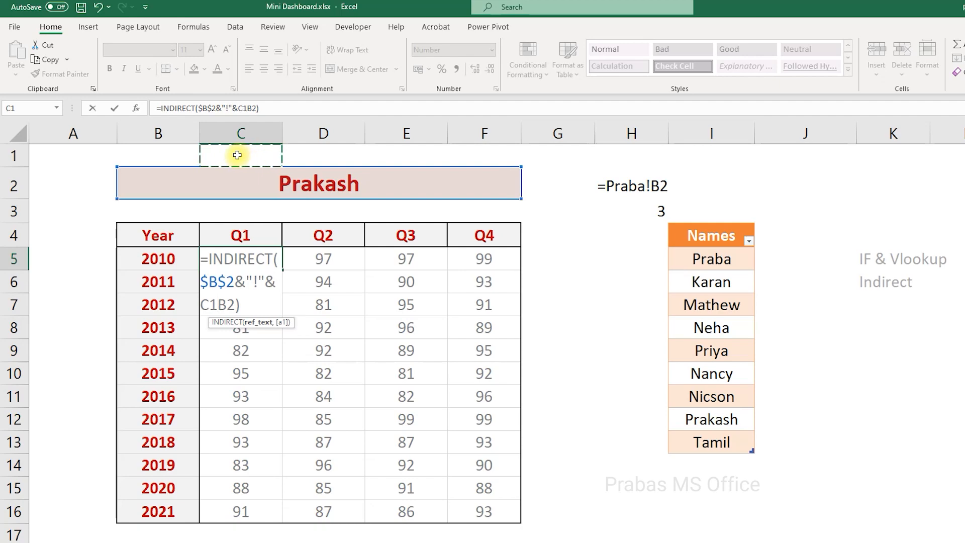
type("&")
type("row")
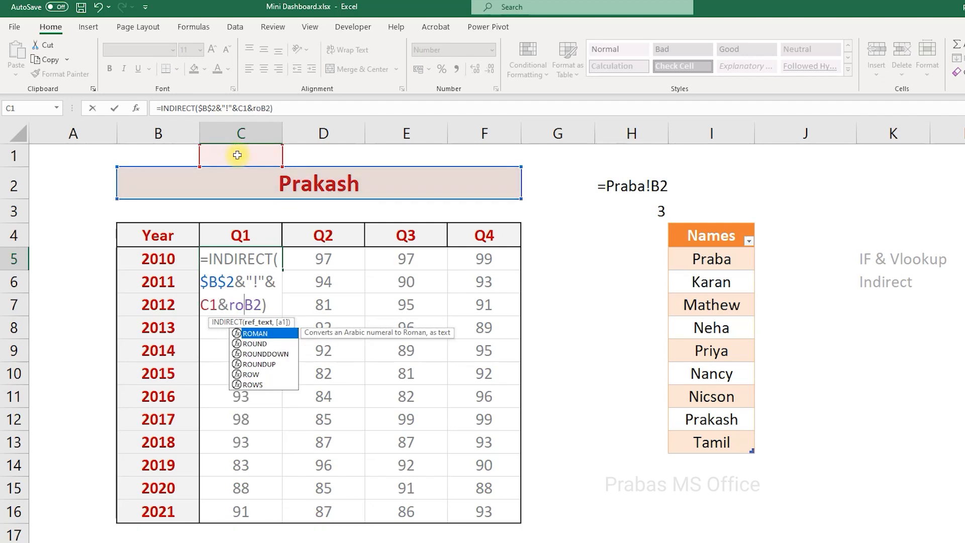
type("(")
key("Delete")
key("Delete")
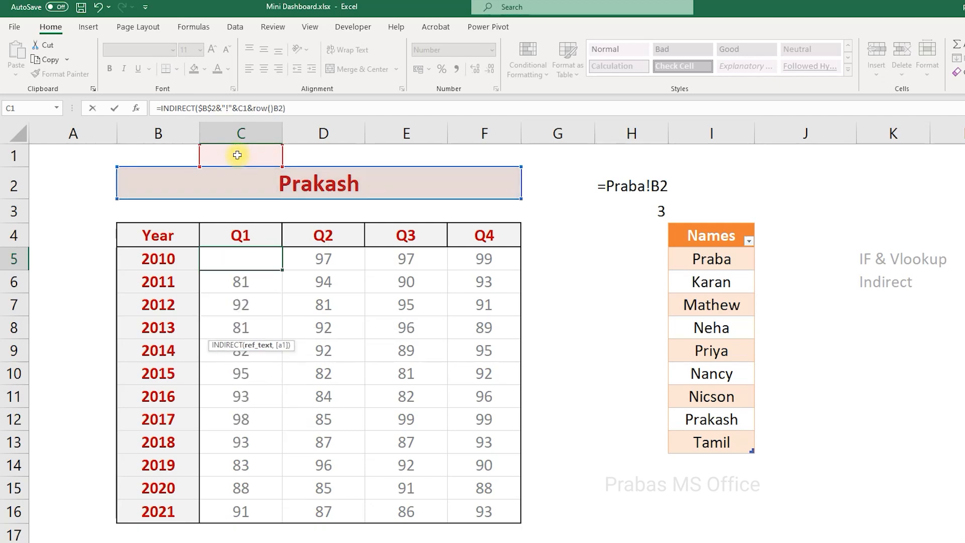
type(")")
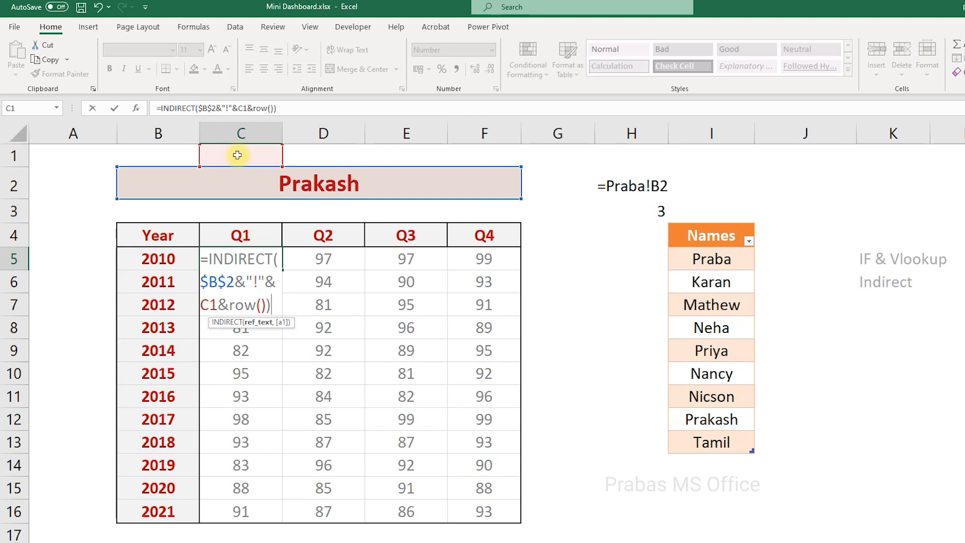
key("Left")
type("-3")
key("Return")
Examine the ROW() and 3 parts of C5's formula, then compare them with the cell's row and the sample reference in H2
left_click(228, 261)
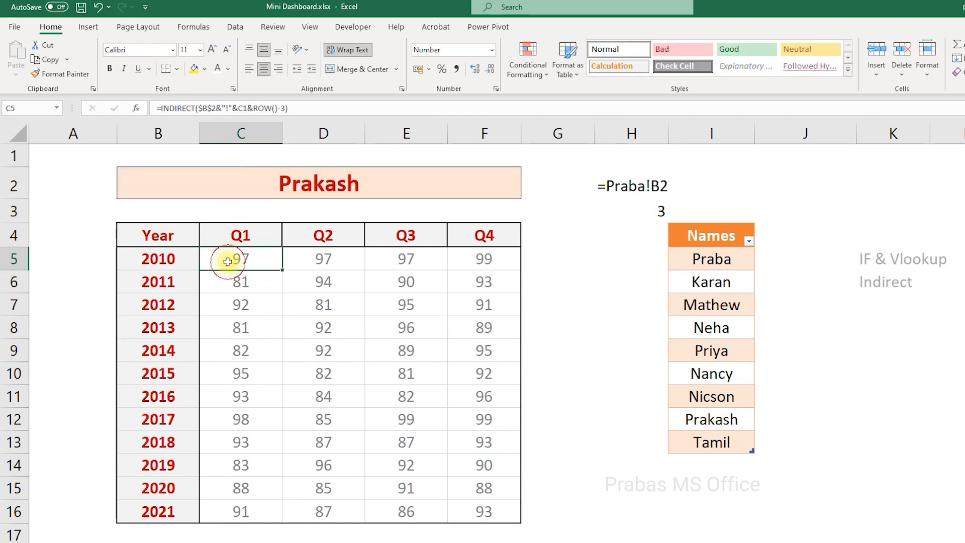
key("F2")
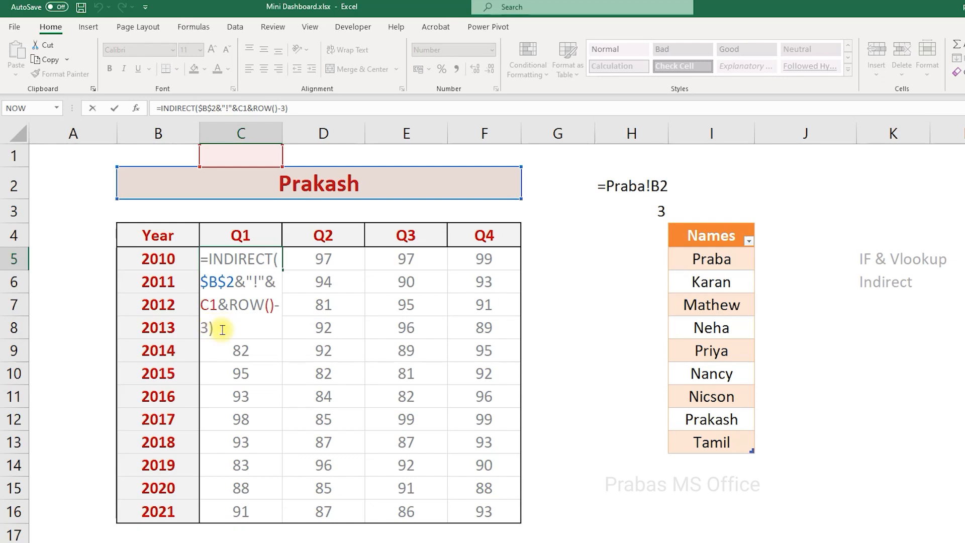
double_click(206, 327)
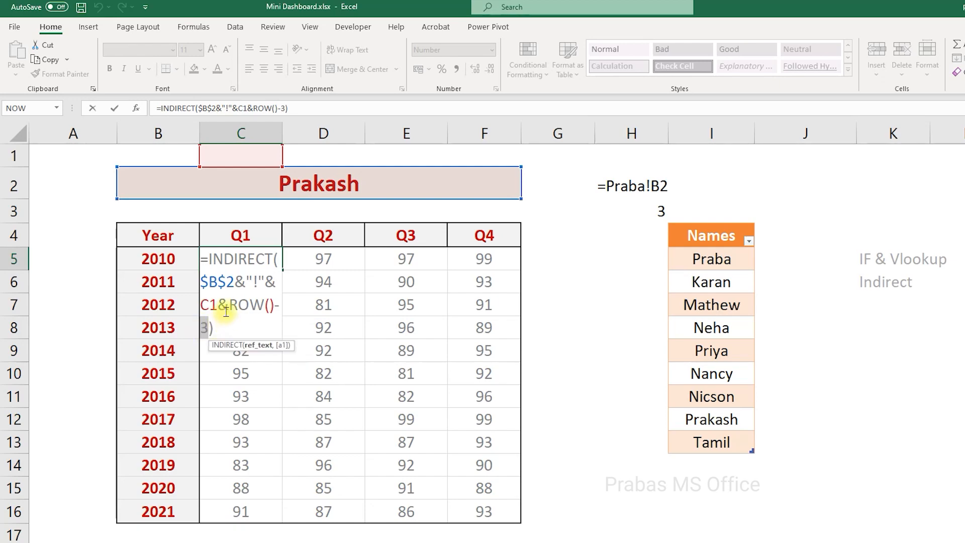
left_click_drag(229, 304, 276, 304)
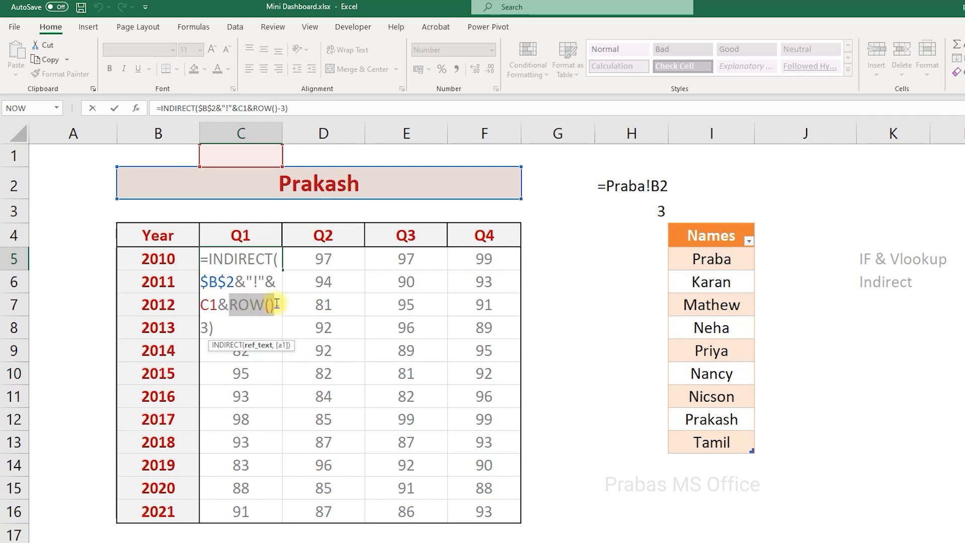
key("Escape")
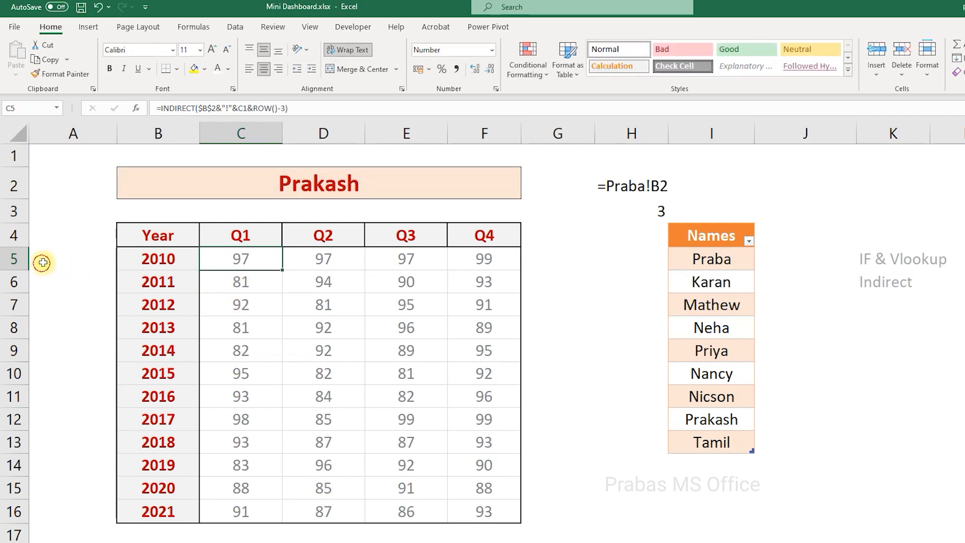
left_click_drag(42, 263, 241, 254)
left_click(244, 262)
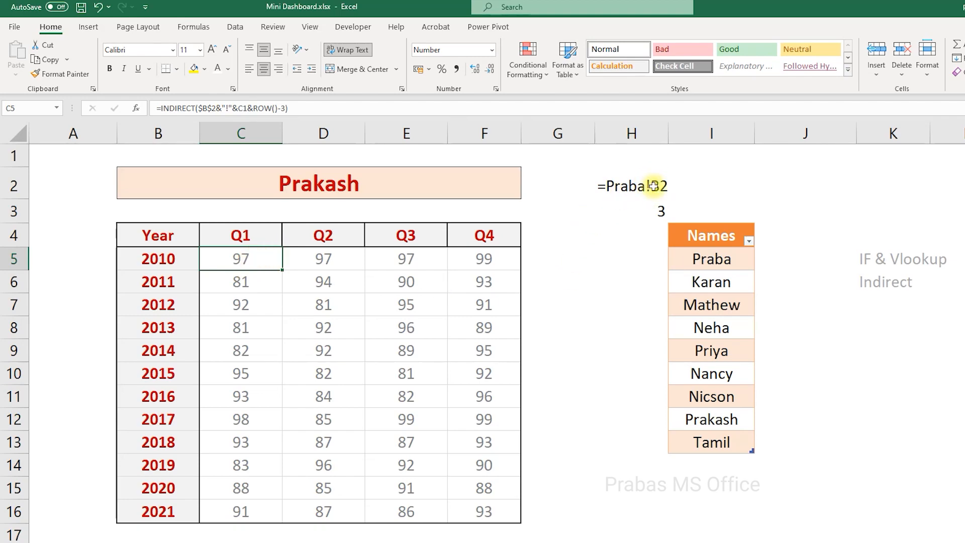
left_click_drag(631, 185, 590, 185)
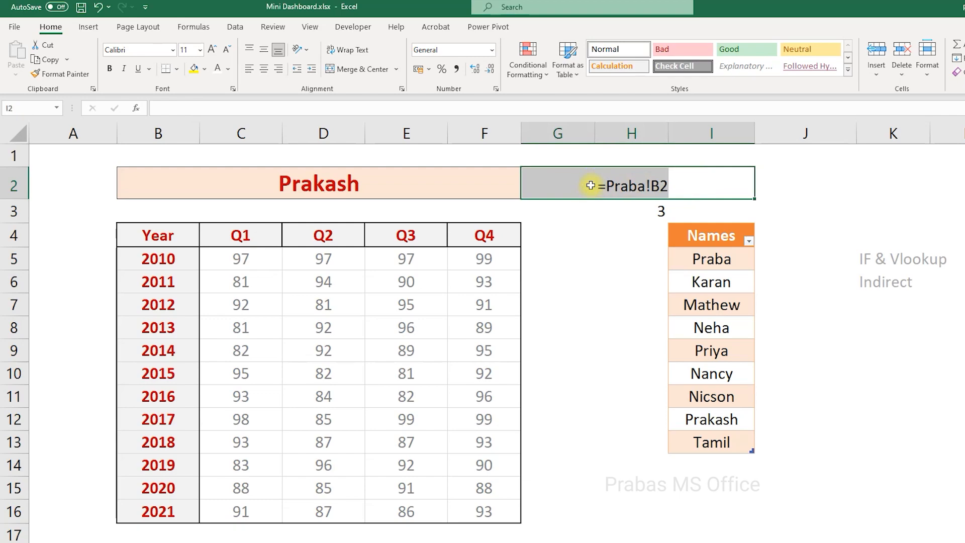
left_click(254, 257)
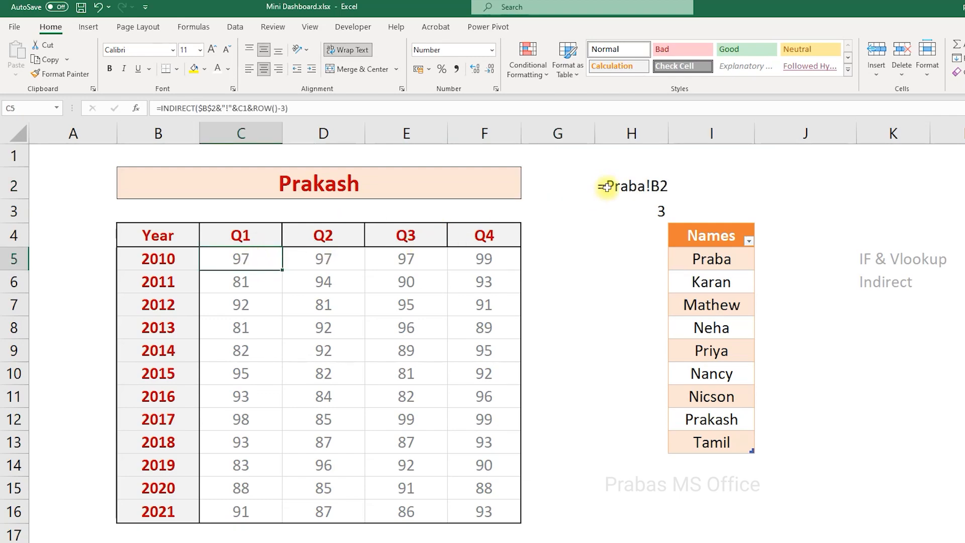
Trace how the helper letter in C1 and the ROW()-3 part of C5's formula combine into the cell reference
double_click(278, 258)
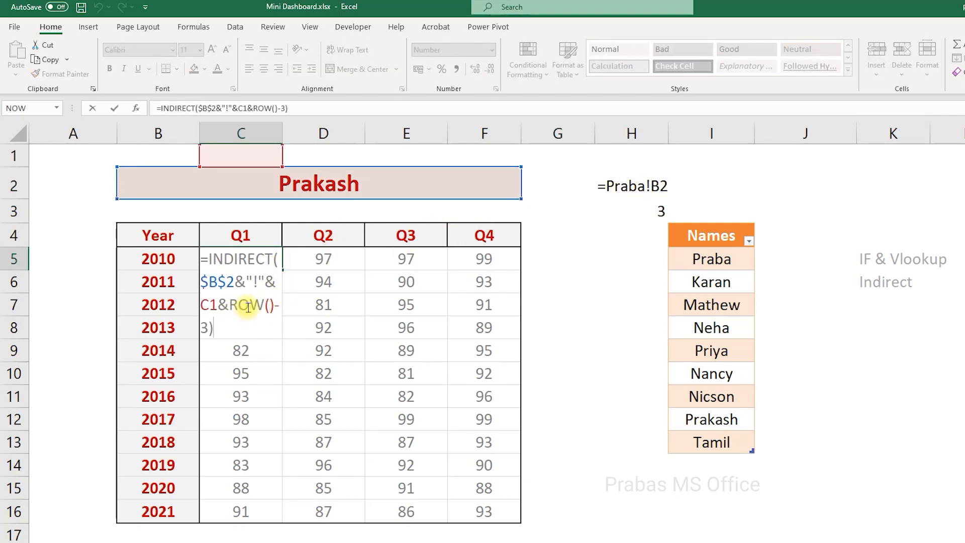
left_click(254, 154)
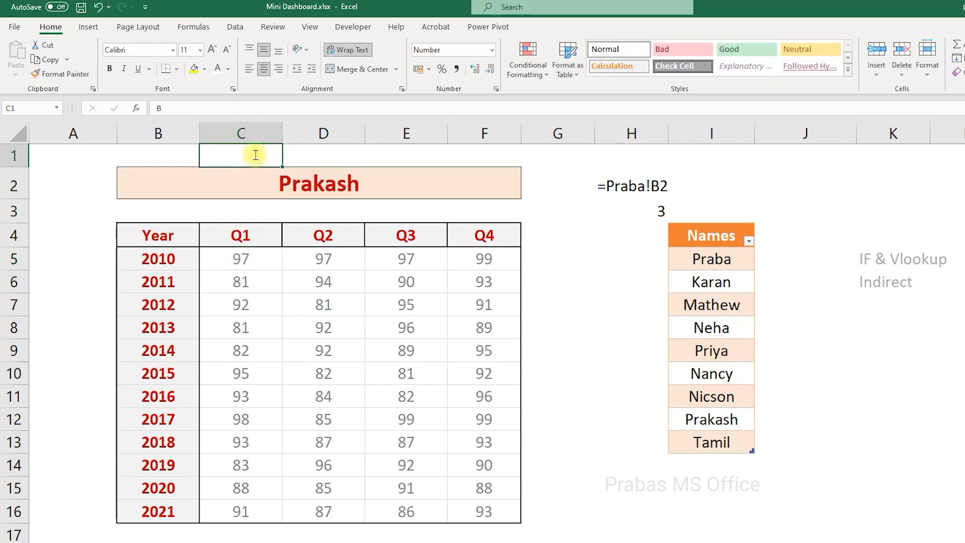
double_click(213, 157)
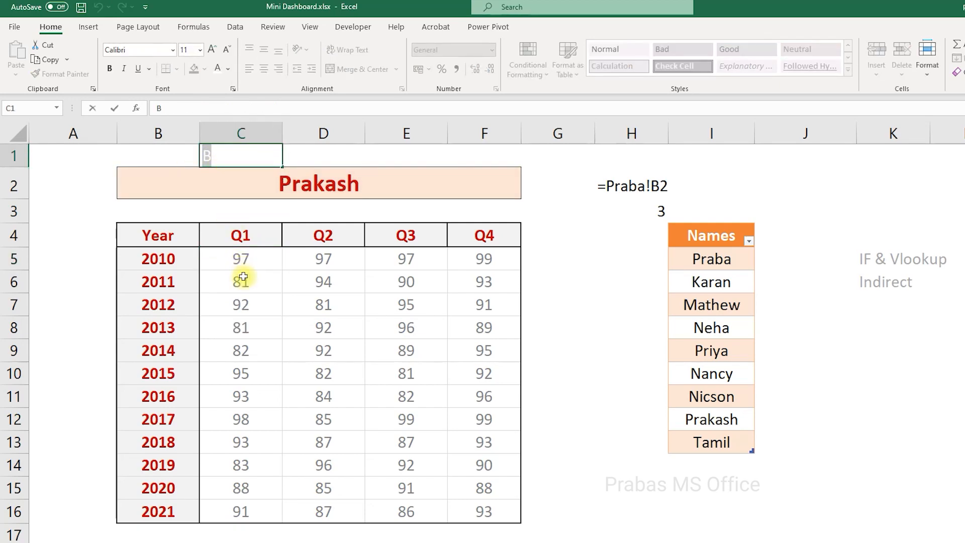
double_click(241, 259)
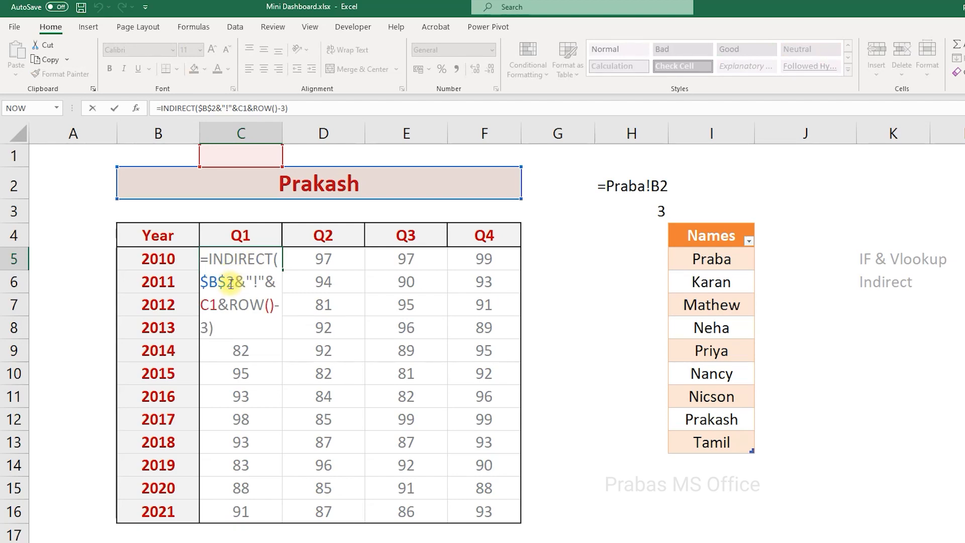
double_click(231, 307)
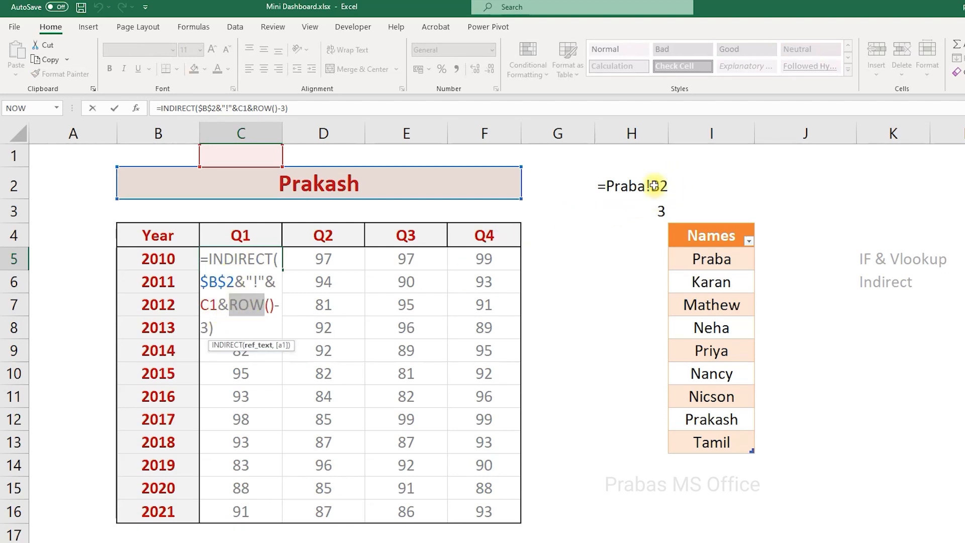
left_click(248, 304)
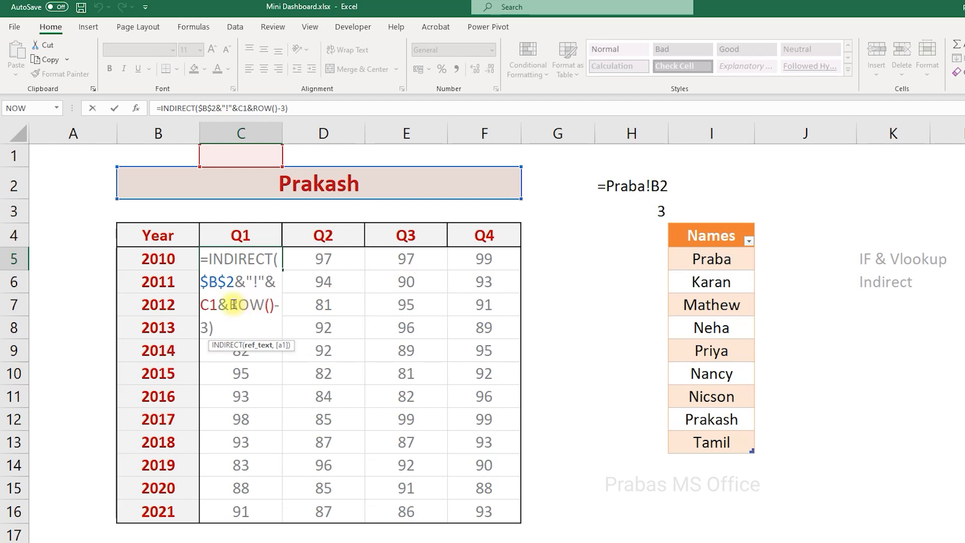
left_click(206, 327)
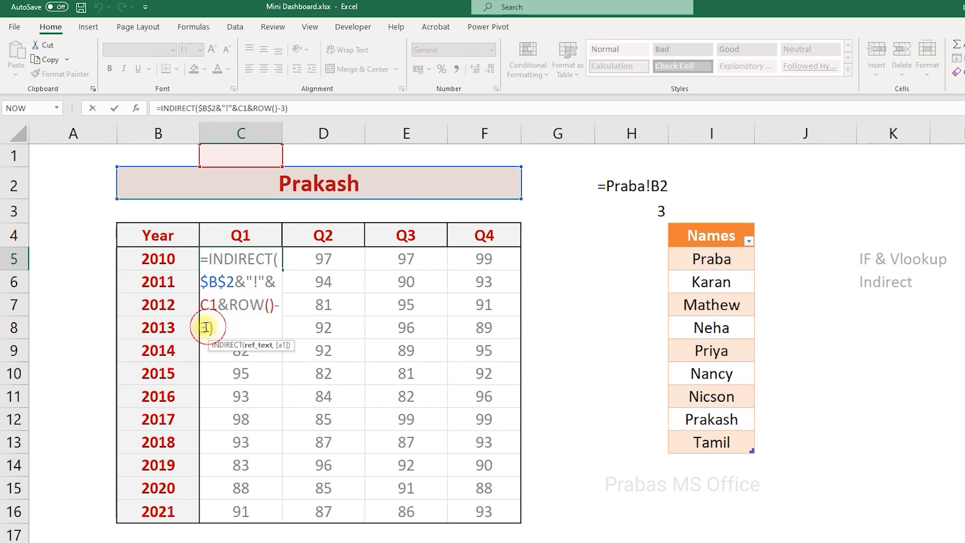
left_click_drag(206, 327, 239, 307)
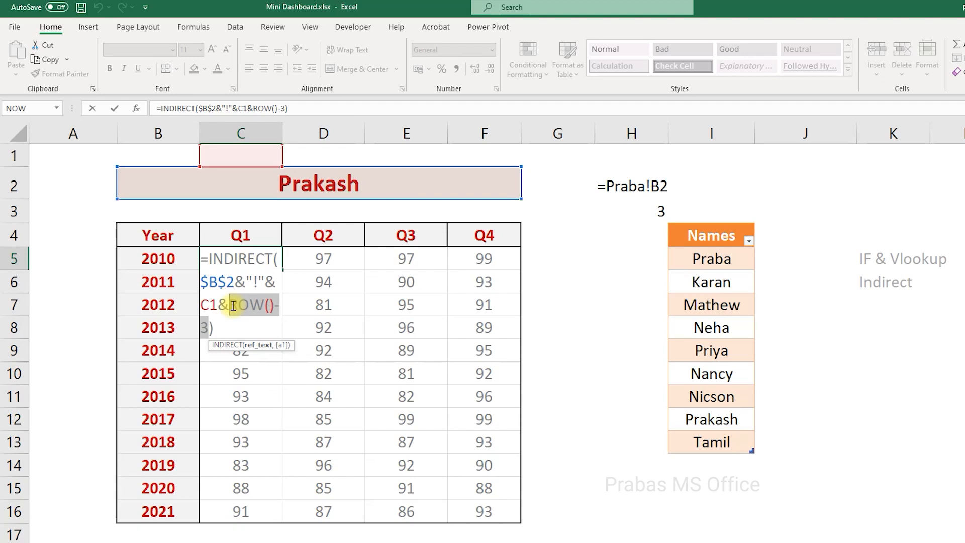
mouse_move(218, 306)
left_mouse_down()
mouse_move(200, 305)
mouse_move(234, 302)
mouse_move(212, 319)
left_mouse_up()
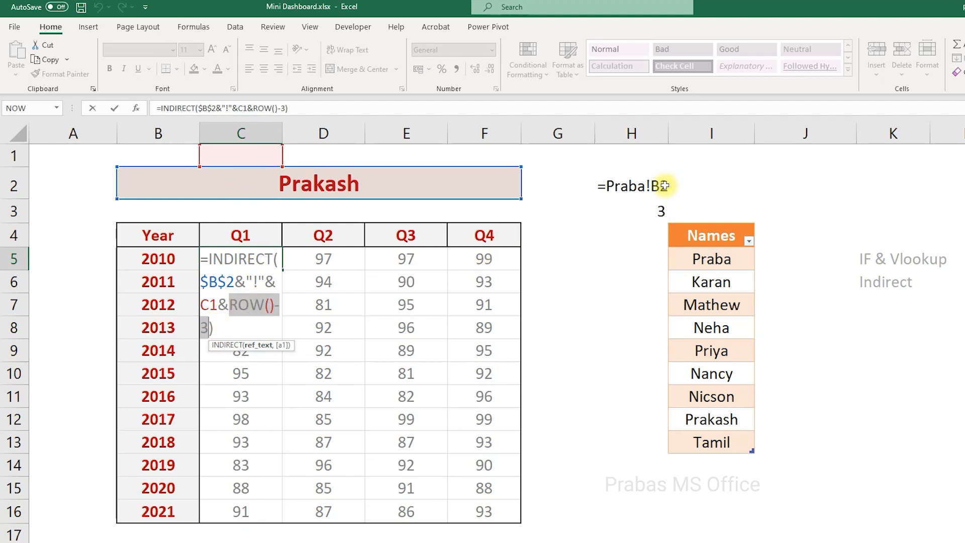
left_click_drag(200, 305, 208, 328)
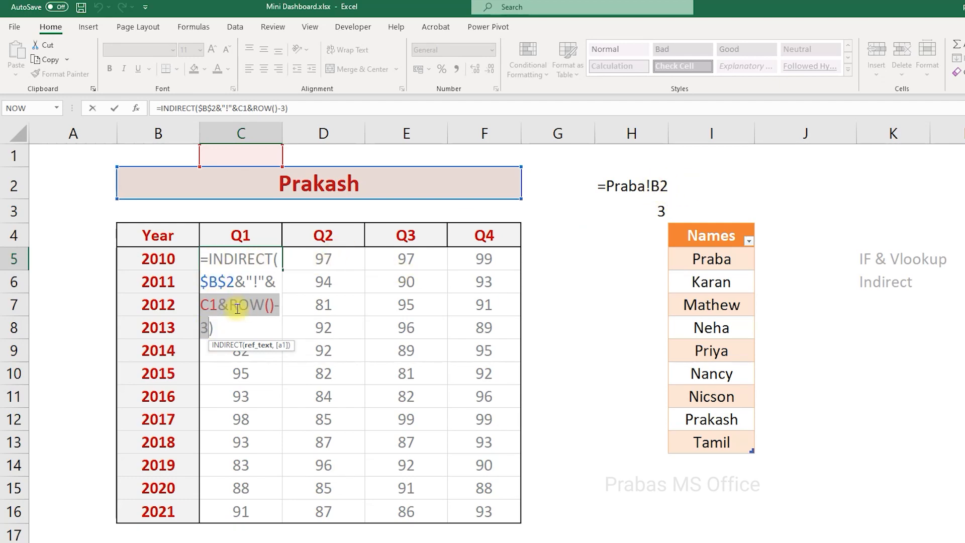
key("Return")
Examine the C1 helper reference inside C5's INDIRECT formula without changing the formula
left_click(258, 259)
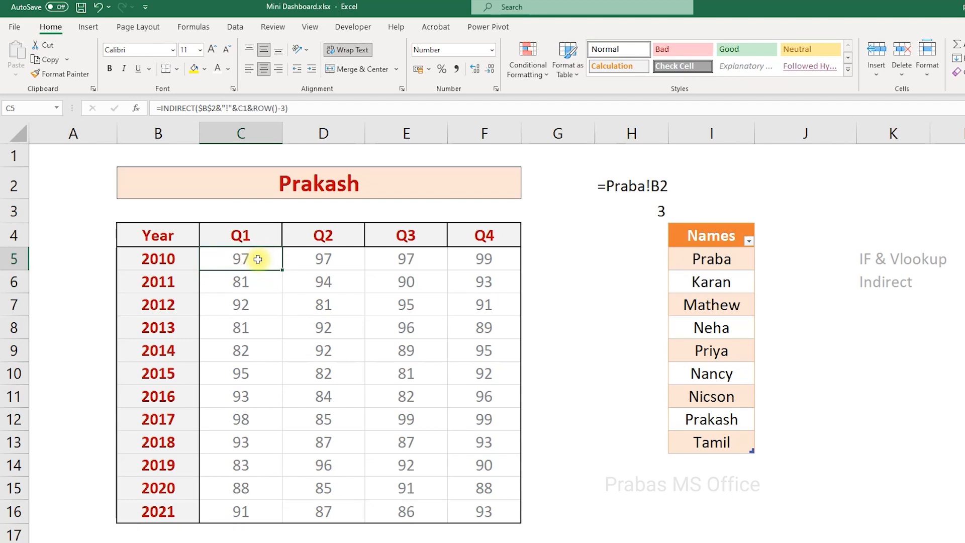
double_click(257, 259)
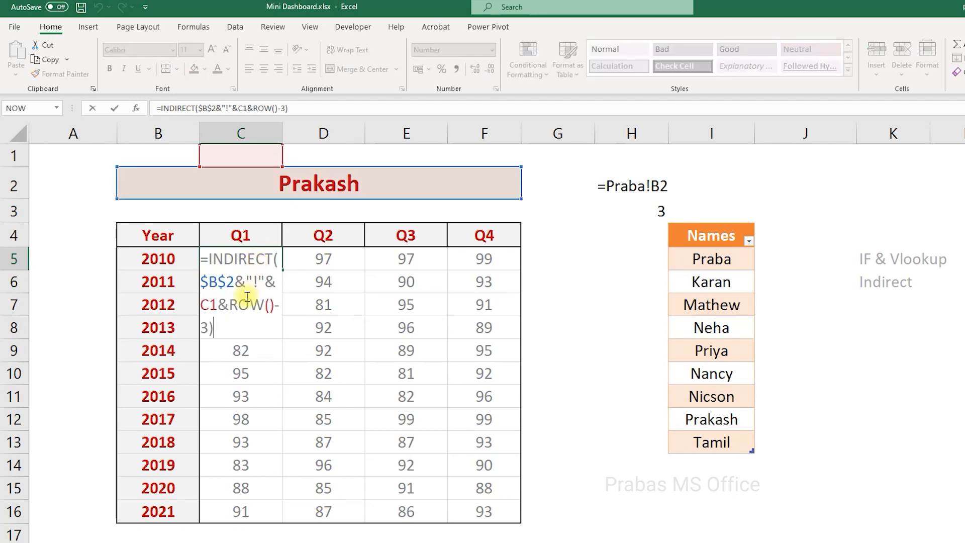
left_click(209, 305)
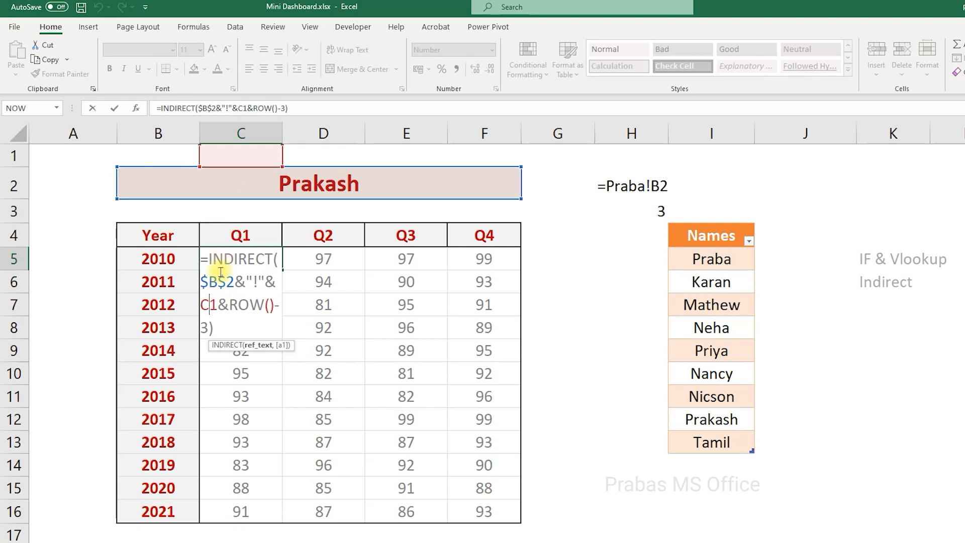
left_click(251, 259)
key("Escape")
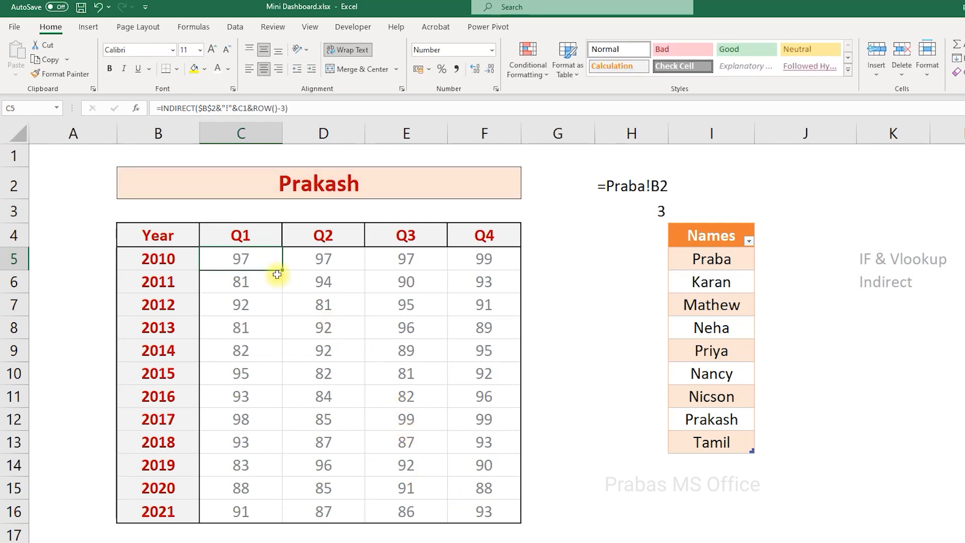
Lock the row of the helper reference in C5's INDIRECT formula by changing C1 to C$1, enter it and recheck the formula
key("F2")
key("Escape")
key("F2")
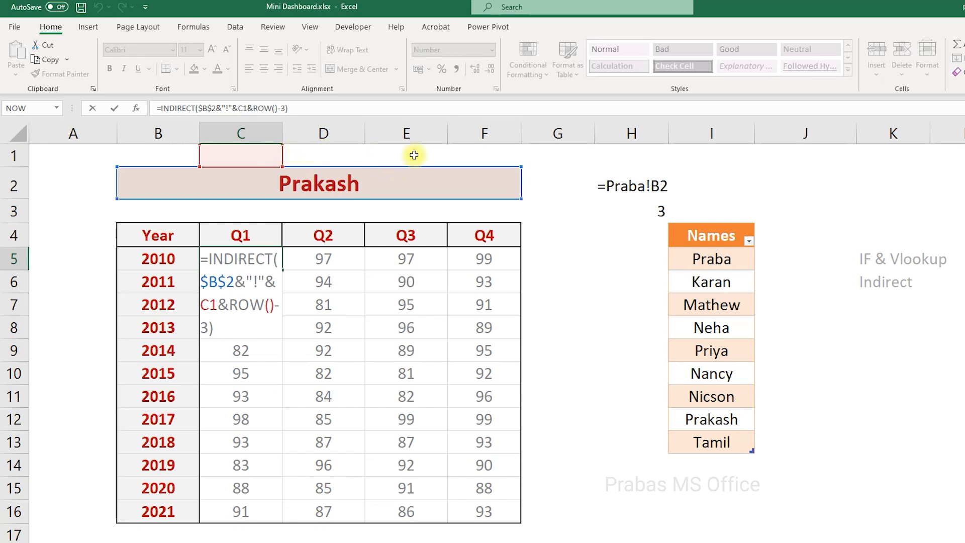
left_click(211, 304)
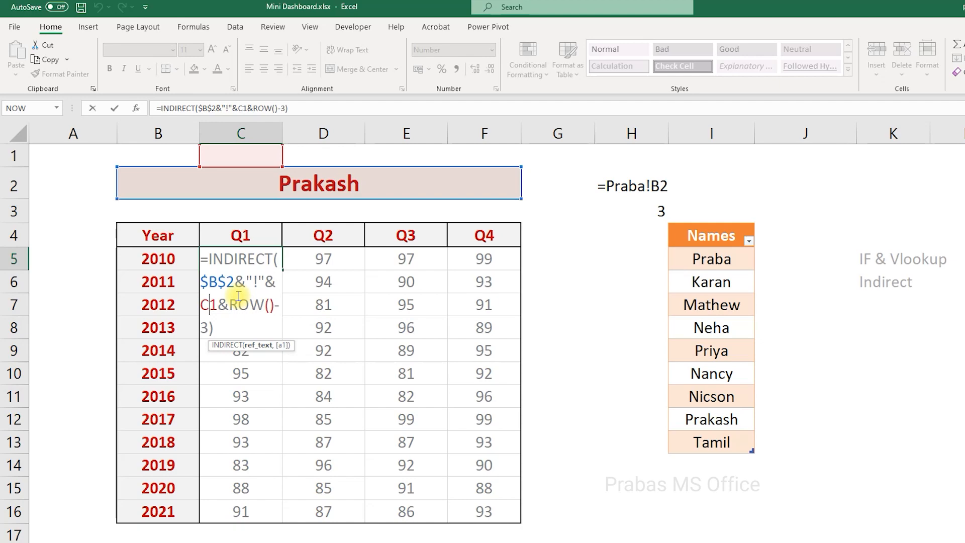
type("$")
key("F4")
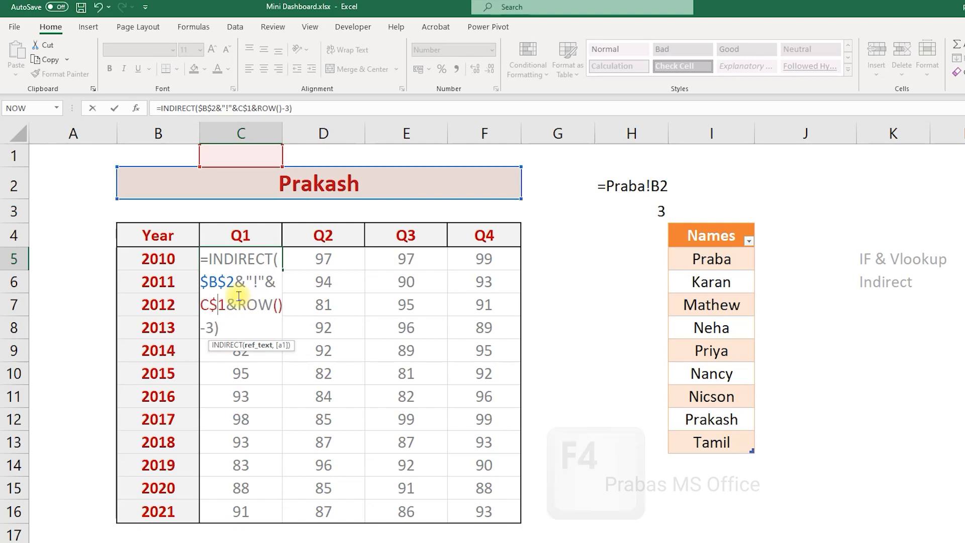
key("Return")
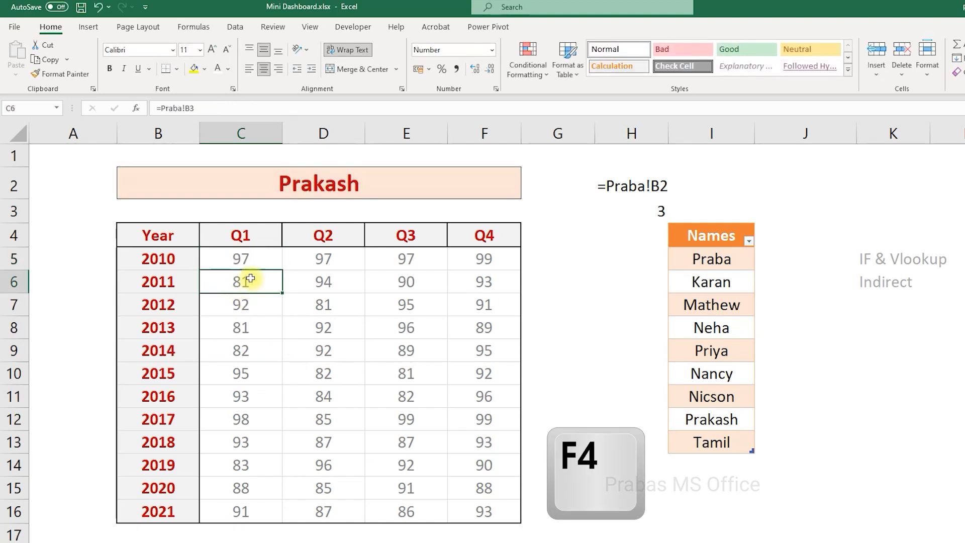
double_click(255, 265)
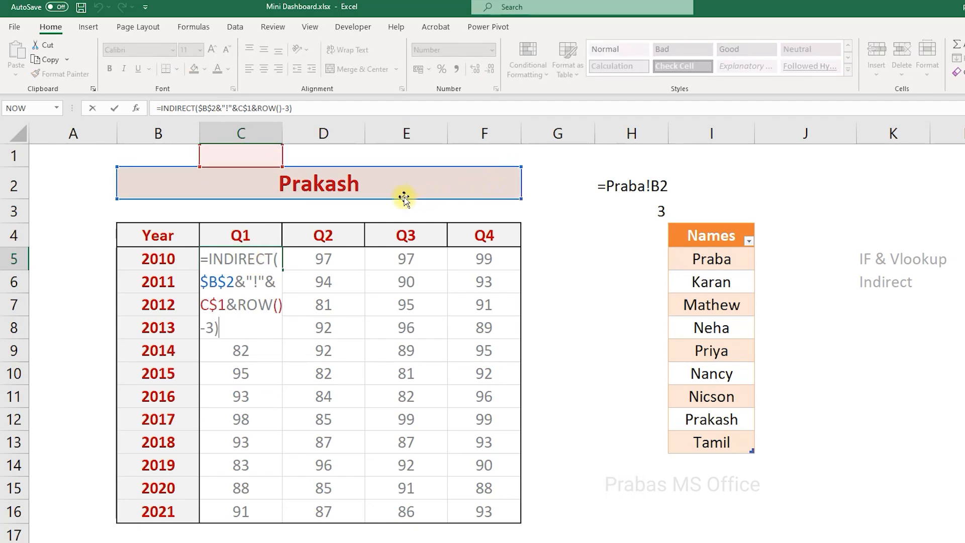
key("Return")
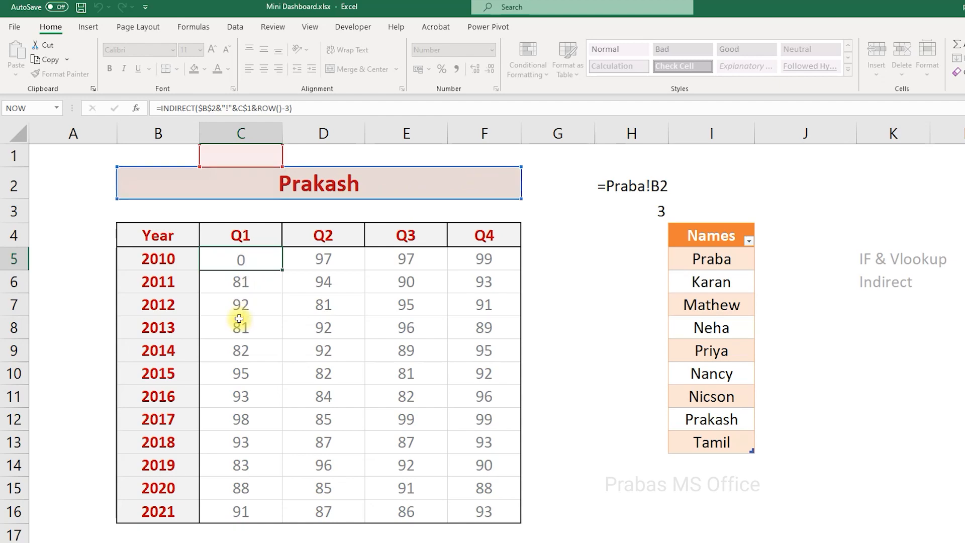
Copy C5 and paste only its formula over the whole score range C5:F16
left_click(251, 258)
key("ctrl+c")
left_click_drag(274, 266, 483, 508)
key("ctrl+alt+v")
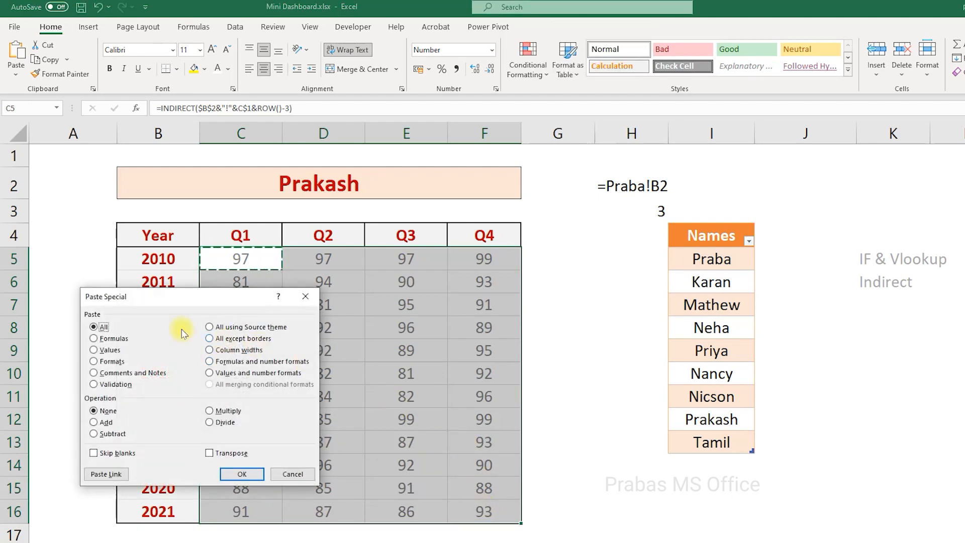
left_click(114, 338)
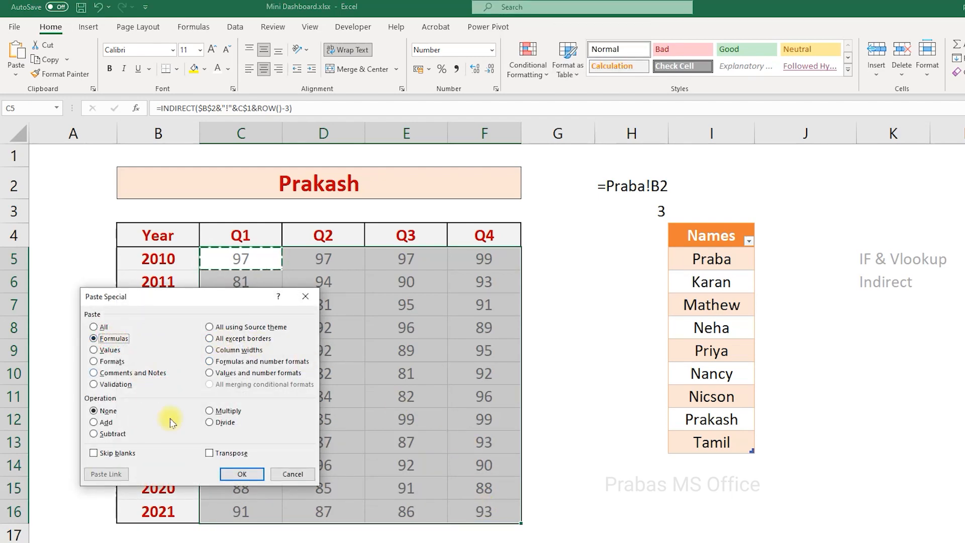
left_click(240, 473)
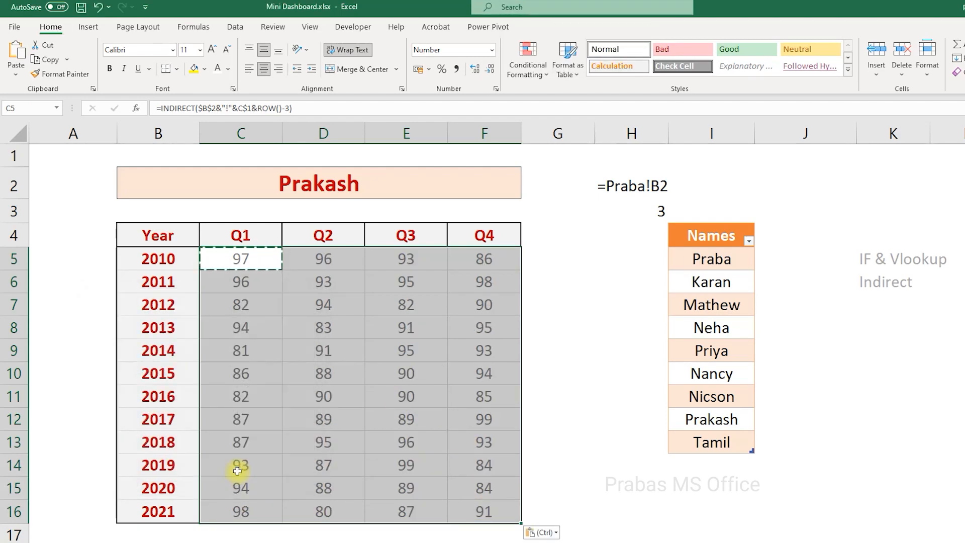
Examine the INDIRECT formulas in the first score cell C5 and the last score cell F16 without changing them
left_click(261, 328)
double_click(251, 261)
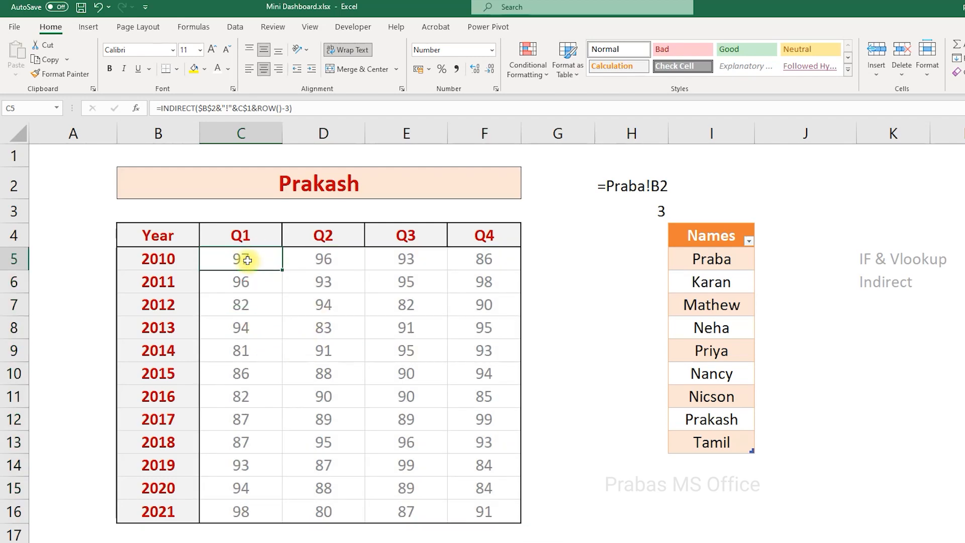
key("Escape")
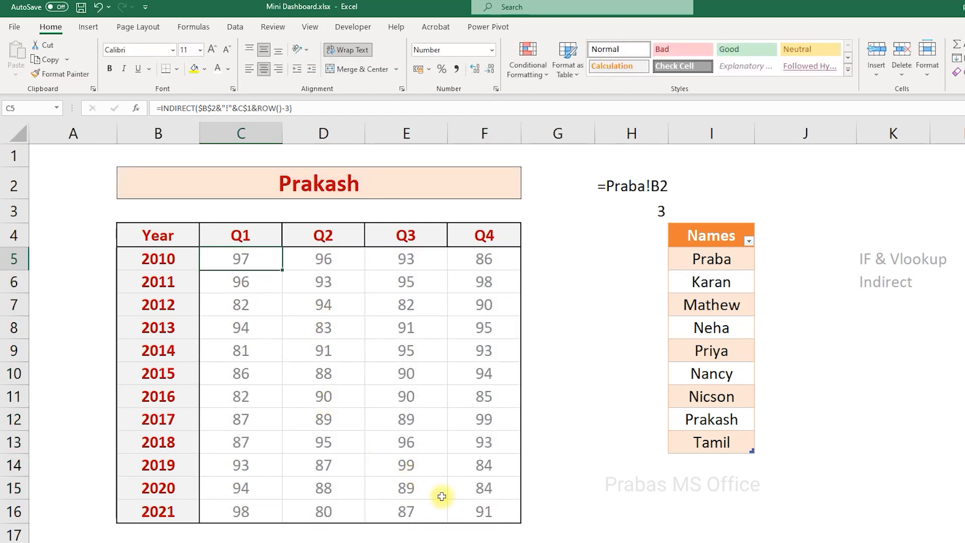
left_click(457, 508)
double_click(462, 509)
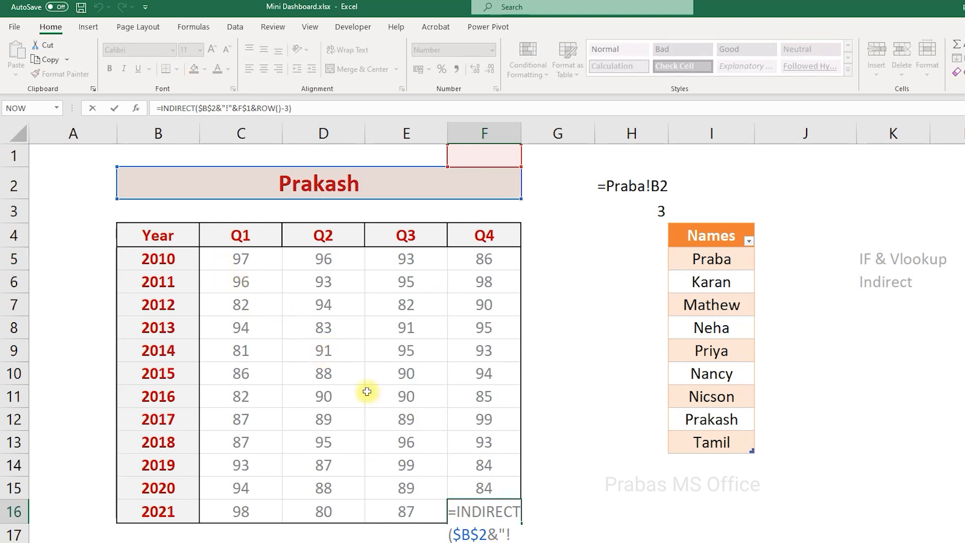
key("Escape")
key("F2")
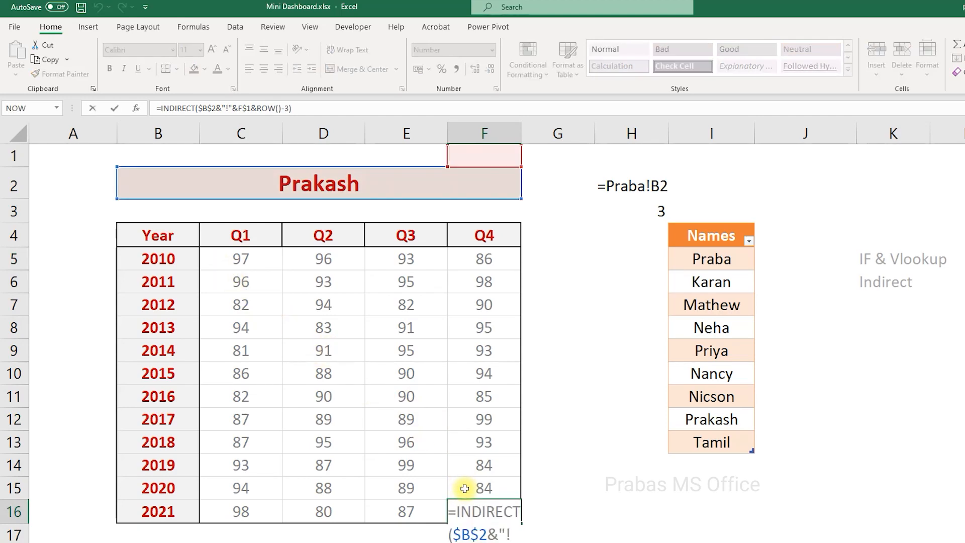
key("Escape")
Choose the first person of the Names list in the B2 dropdown
left_click(467, 188)
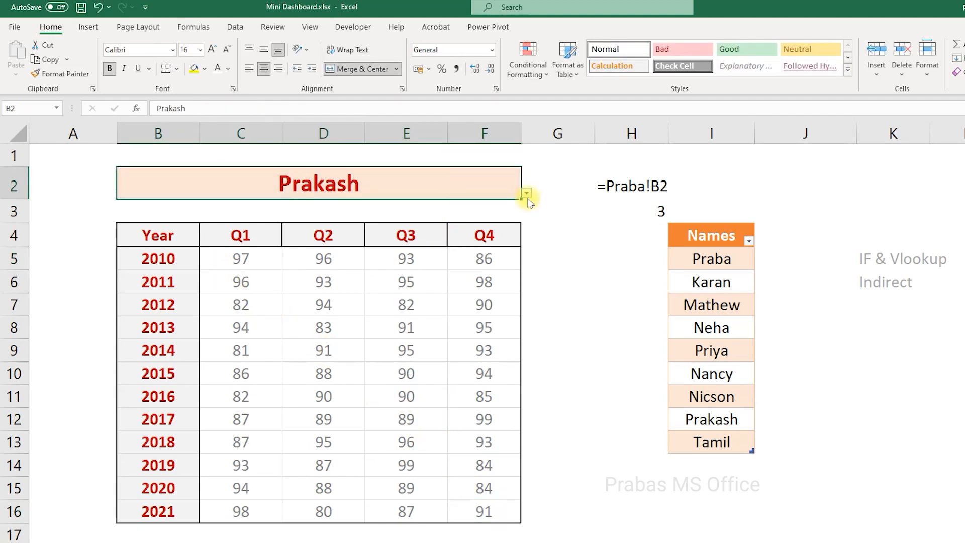
left_click(525, 191)
left_click(438, 123)
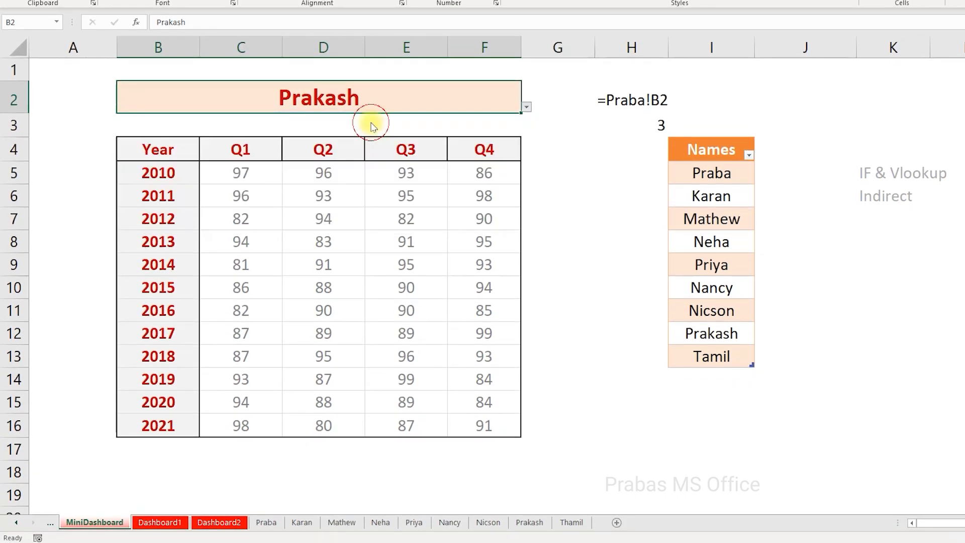
Compare the 2010 scores for Q1 to Q4 on MiniDashboard with the same row on the chosen person's sheet
left_click(237, 176)
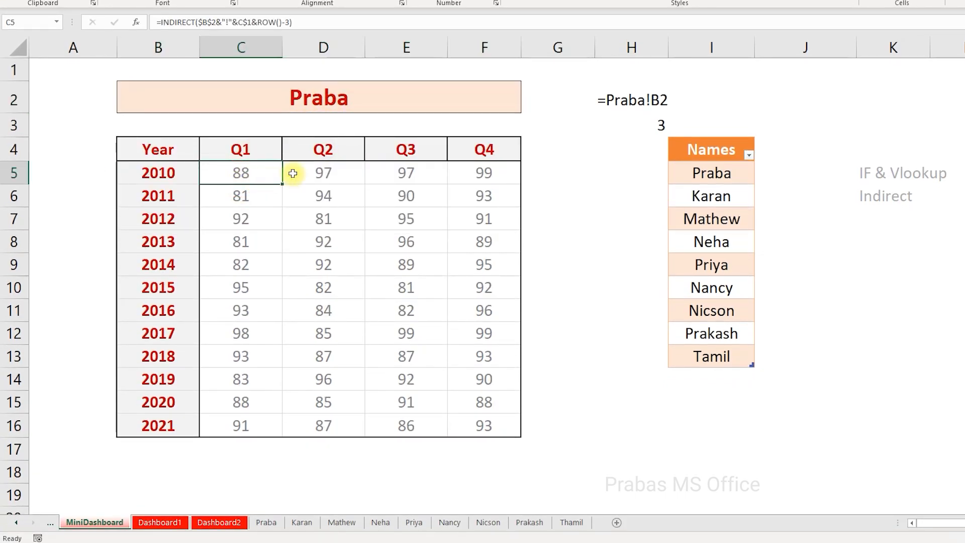
left_click(301, 172)
left_click(413, 173)
left_click(455, 172)
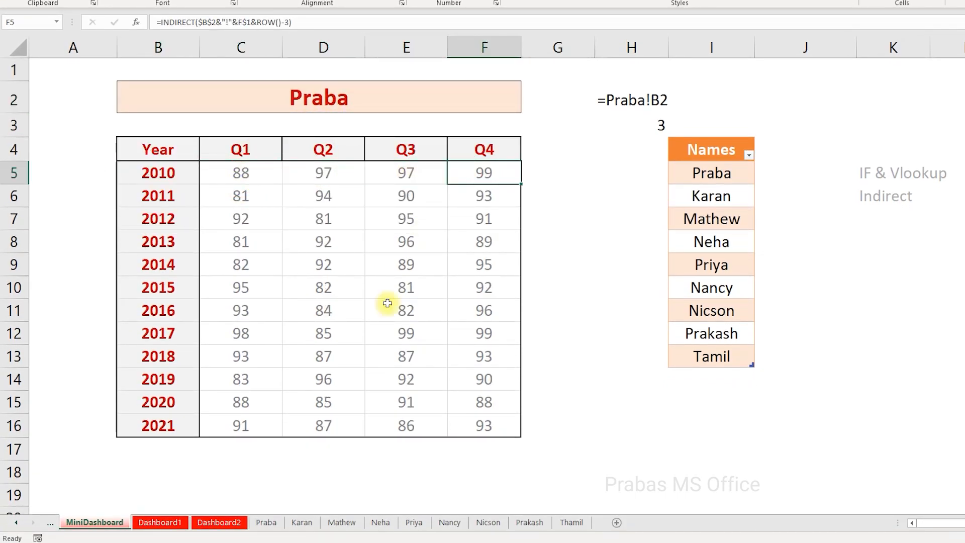
left_click(266, 522)
left_click(106, 81)
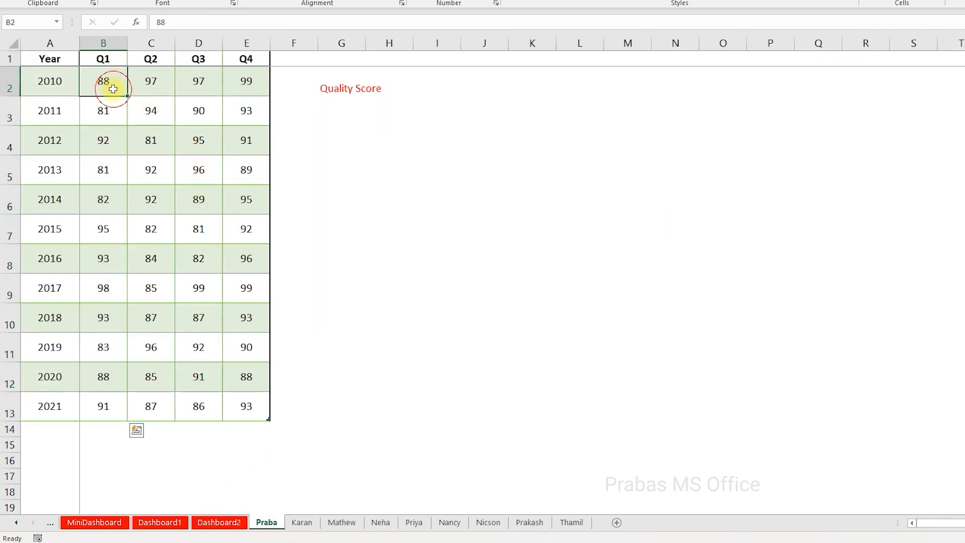
left_click(147, 81)
left_click(200, 81)
left_click(242, 82)
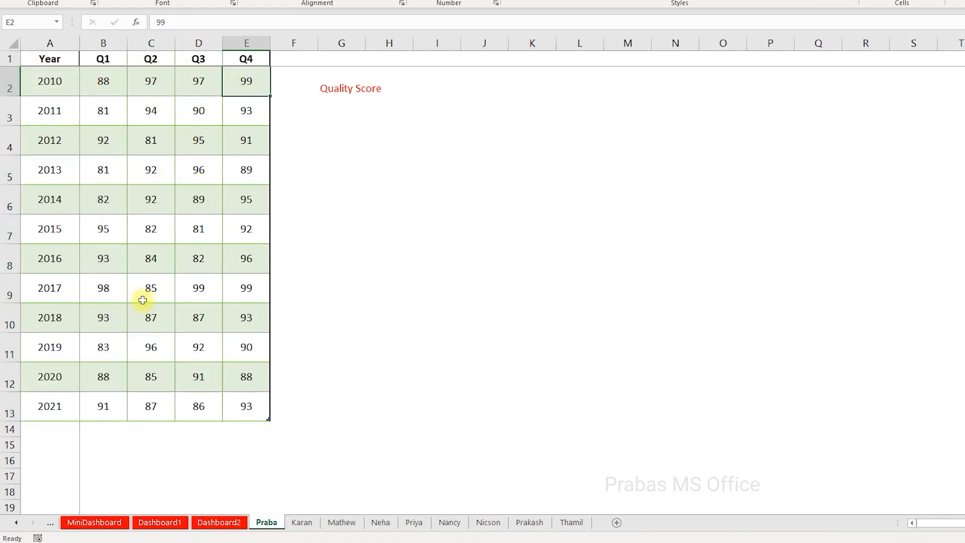
left_click(103, 522)
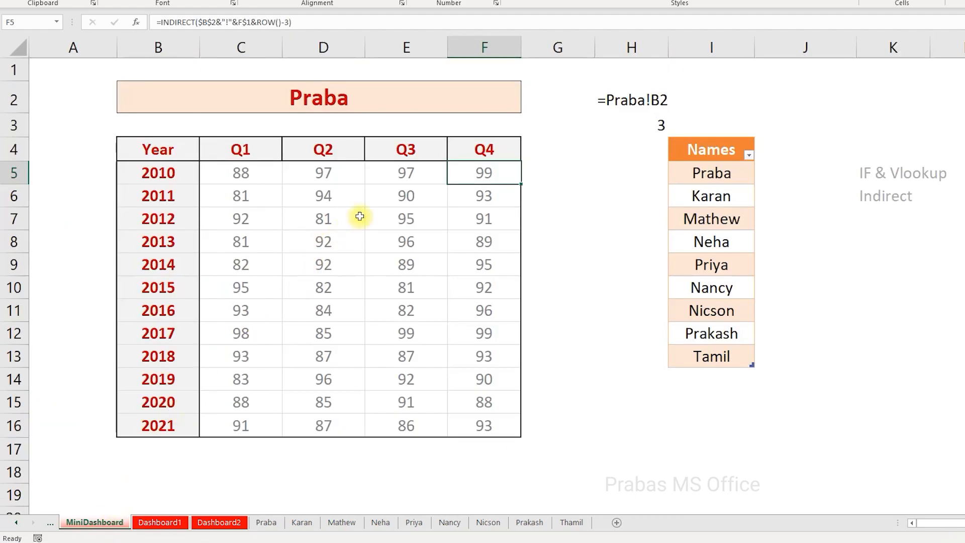
Choose the fifth person of the Names list in MiniDashboard's B2 dropdown
left_click(392, 180)
left_click(449, 92)
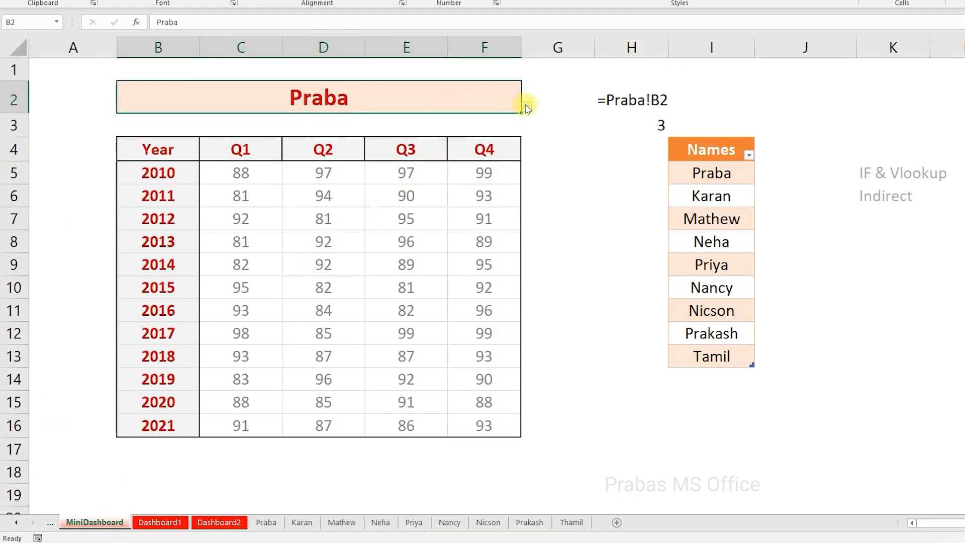
left_click(525, 106)
left_click(186, 182)
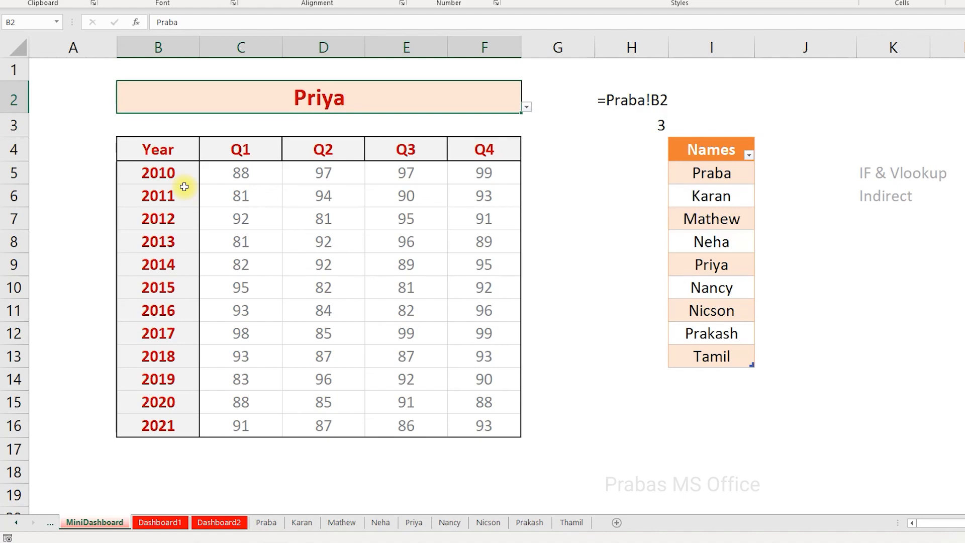
Compare the 2010 Q1 score on MiniDashboard with the one on the selected person's sheet
left_click(175, 177)
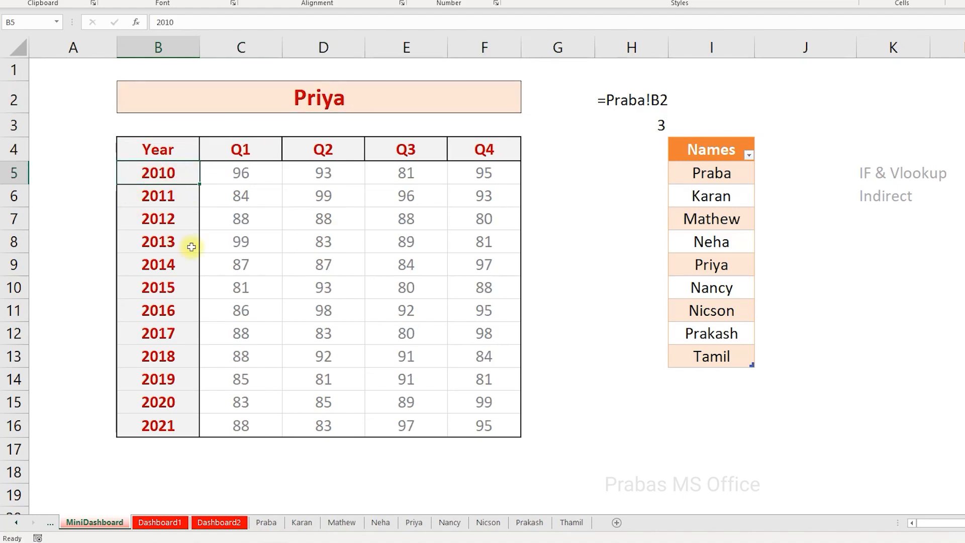
left_click(246, 172)
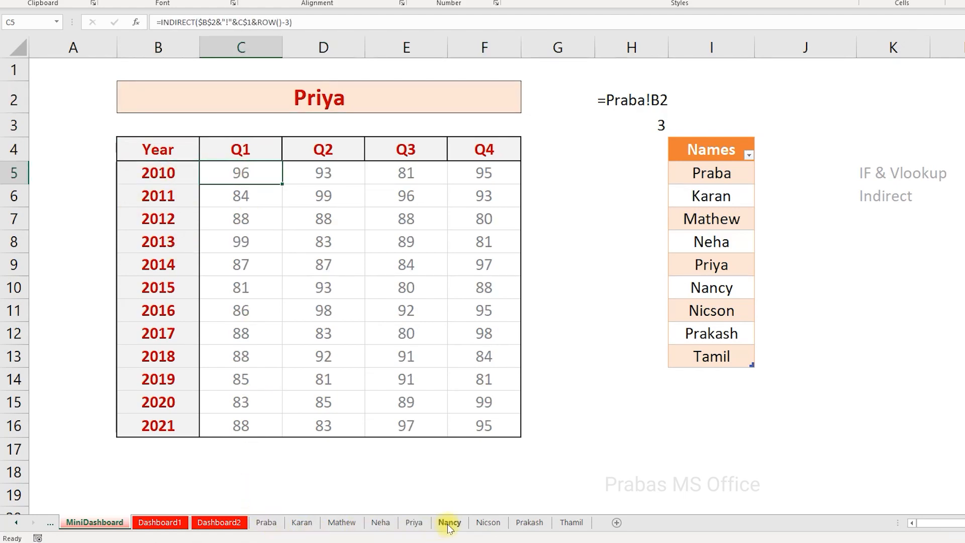
left_click(413, 522)
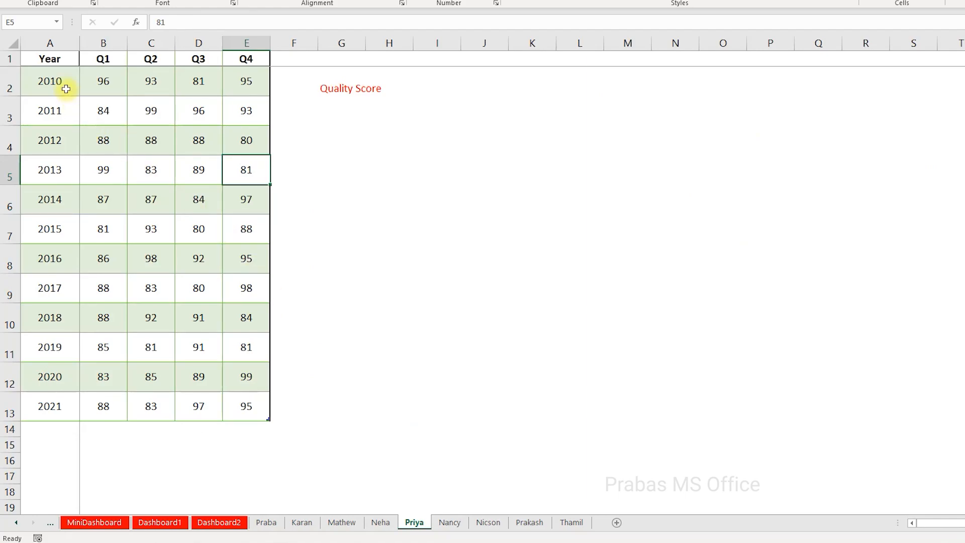
left_click(66, 89)
left_click(88, 83)
left_click(95, 523)
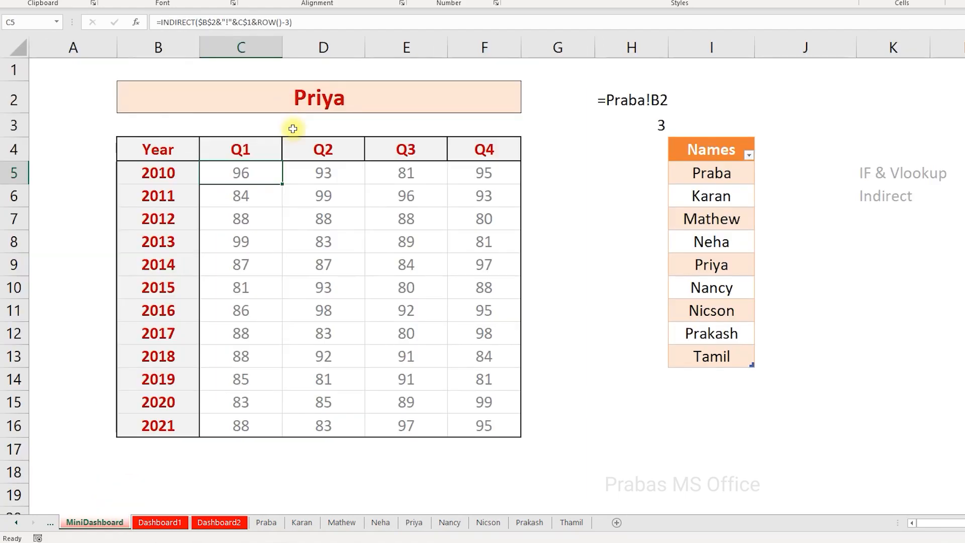
Compare the 2021 Q4 score on MiniDashboard with the last score on the selected person's sheet
left_click(461, 147)
left_click(160, 425)
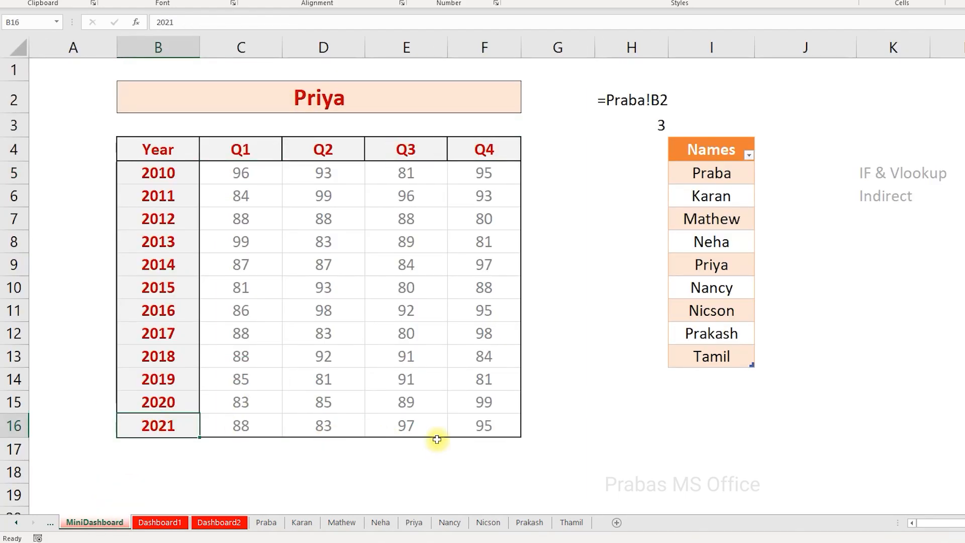
left_click(477, 426)
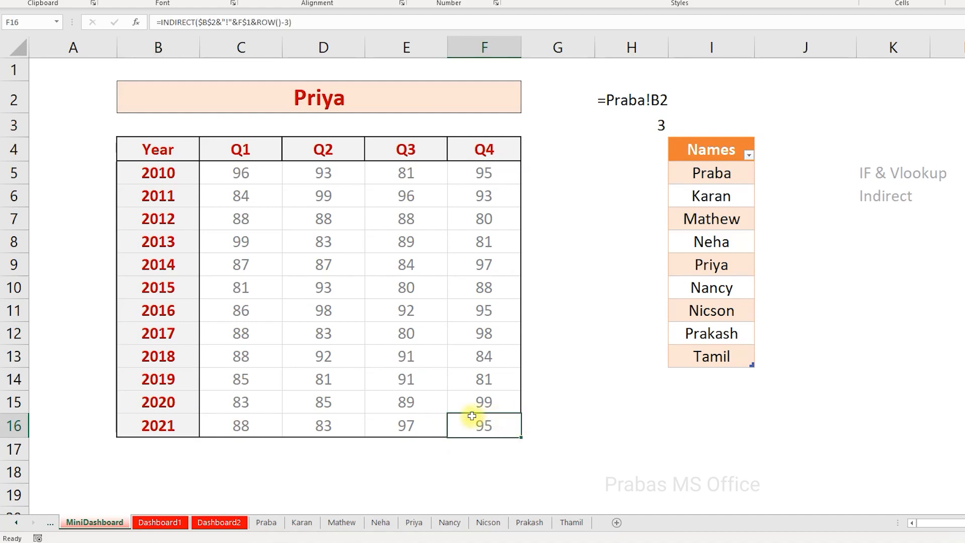
left_click(417, 524)
left_click(240, 406)
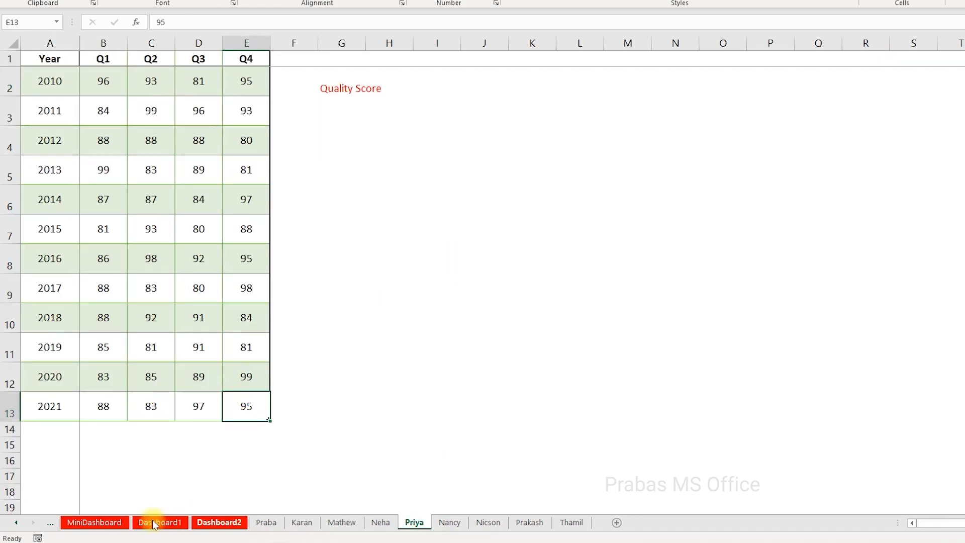
left_click(105, 523)
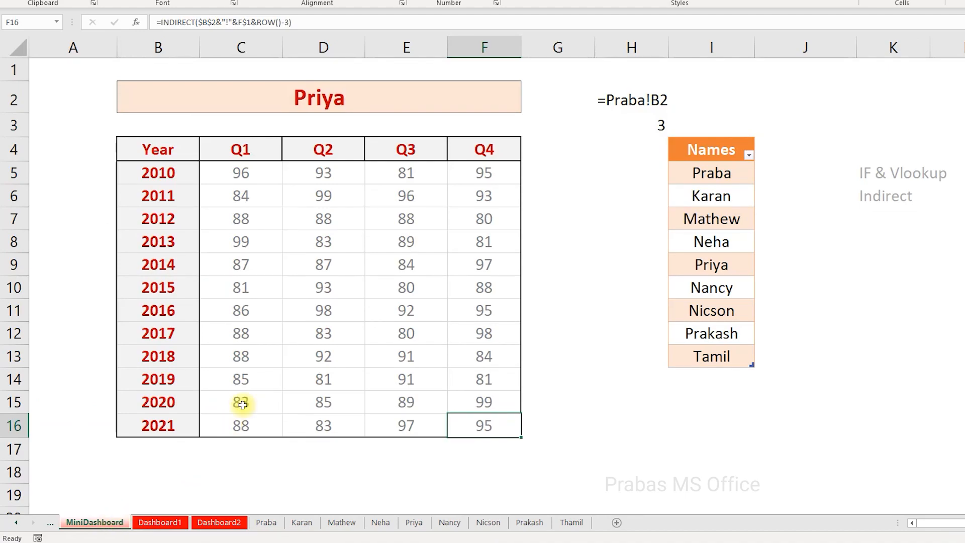
Review the name choices in MiniDashboard's B2 dropdown and the INDIRECT formula in C5
left_click(372, 106)
left_click(524, 104)
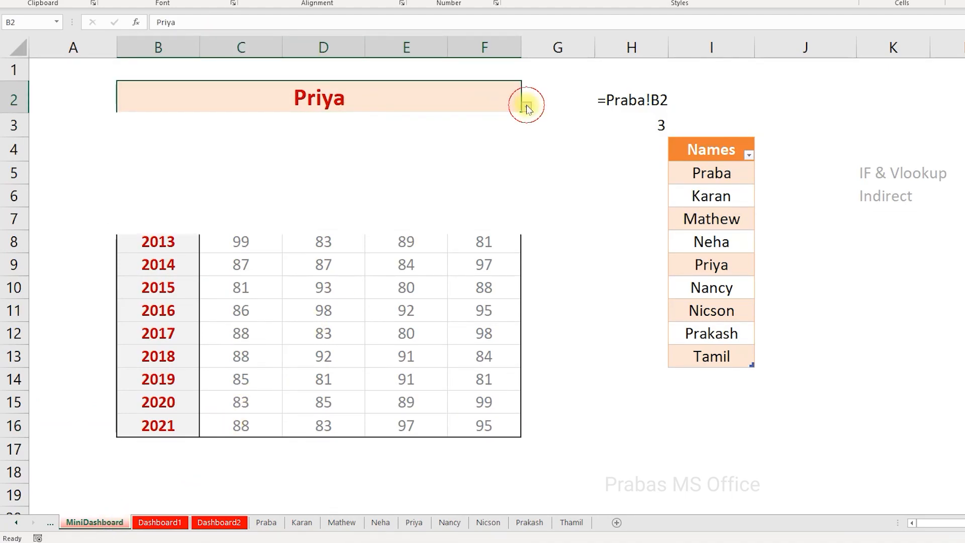
key("Escape")
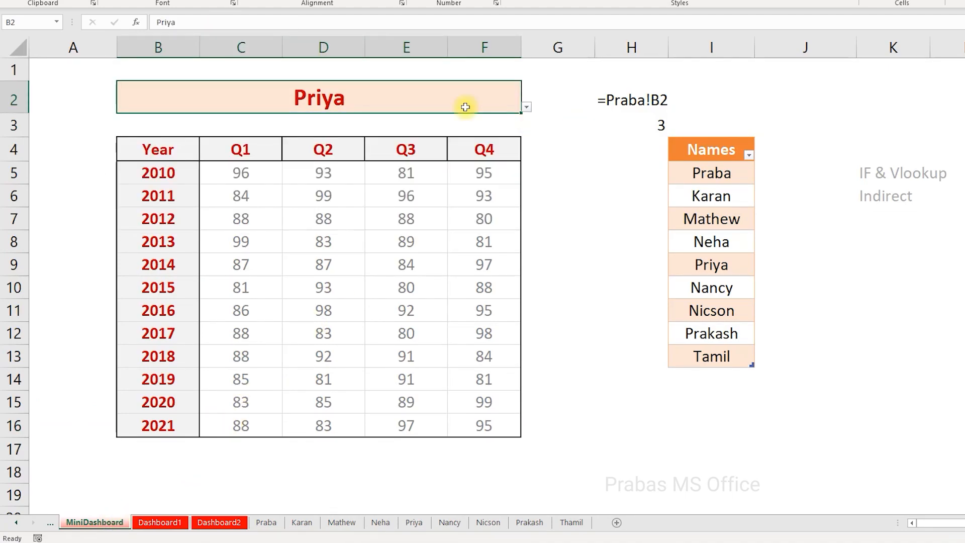
double_click(247, 175)
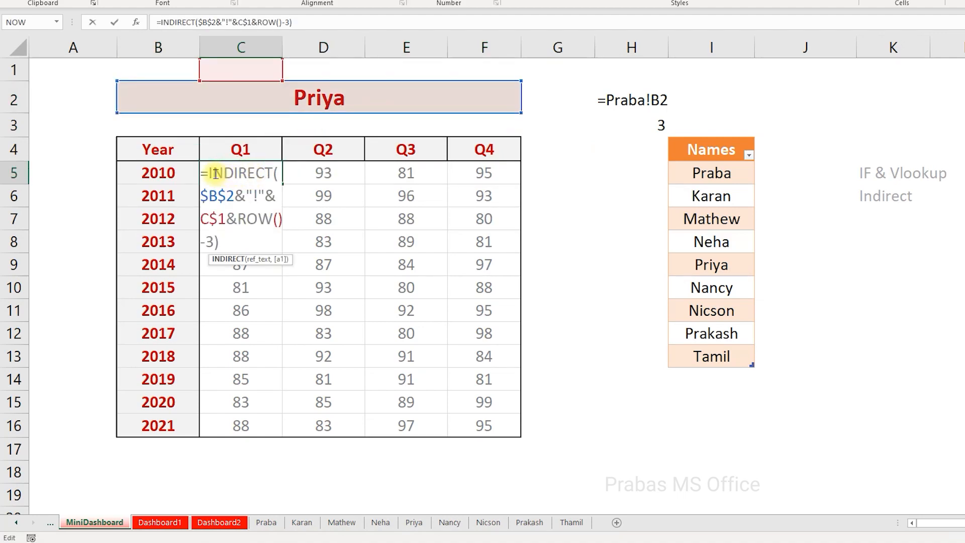
left_click_drag(209, 171, 215, 243)
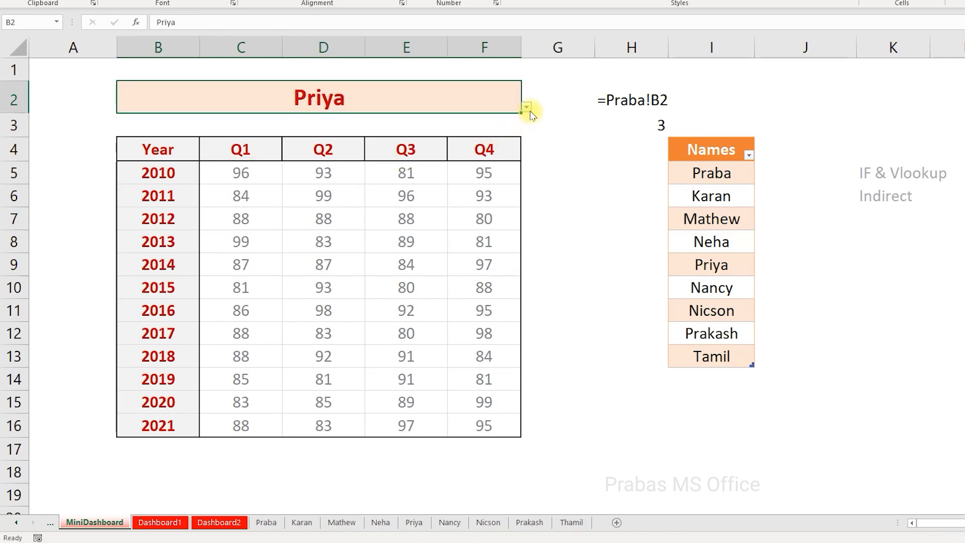
left_click(526, 106)
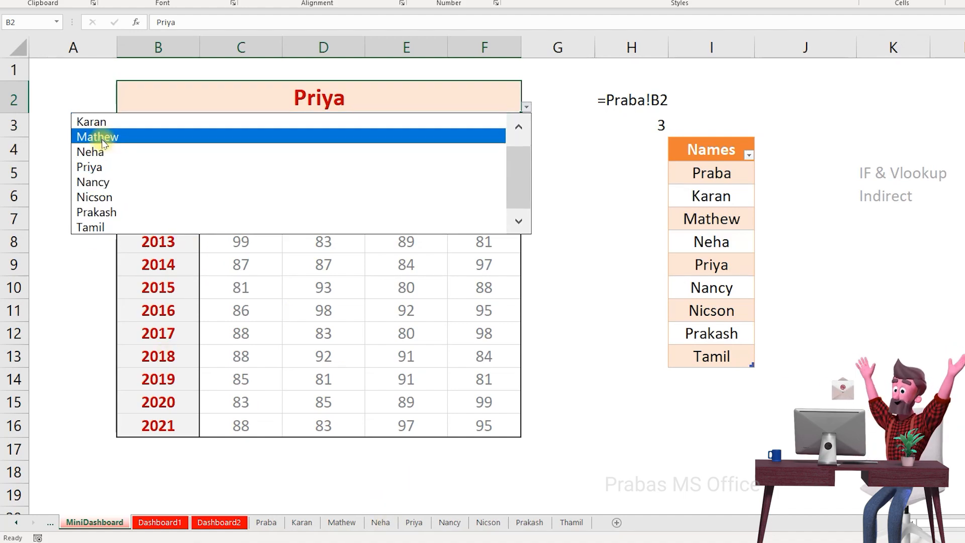
key("Escape")
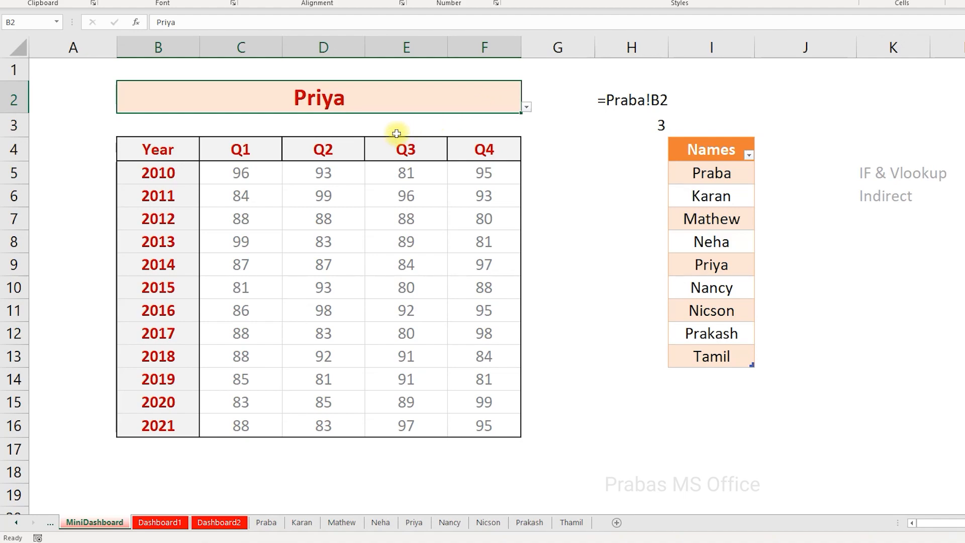
Examine the full INDIRECT formula in C5, including its references to B2, C1 and the ROW()-3 part
left_click(258, 172)
key("F2")
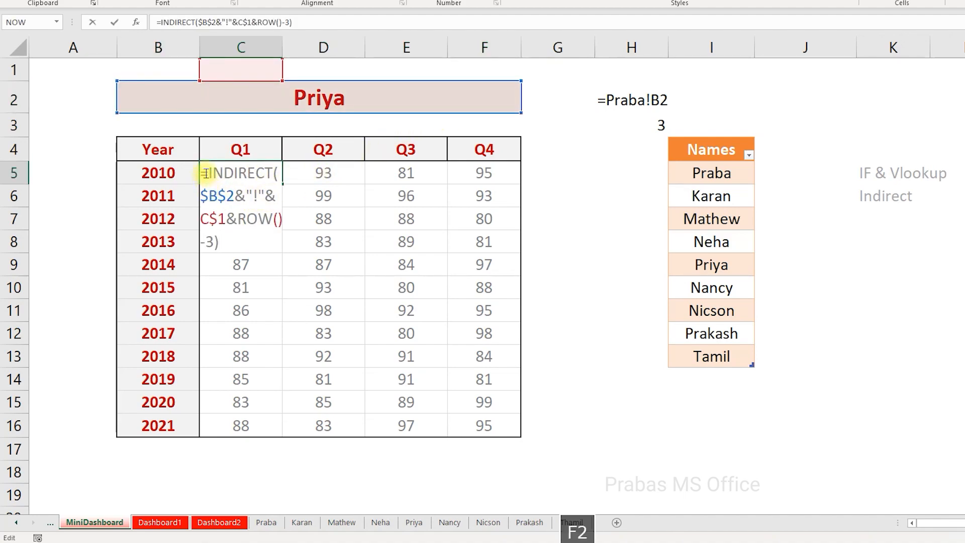
left_click_drag(207, 173, 218, 241)
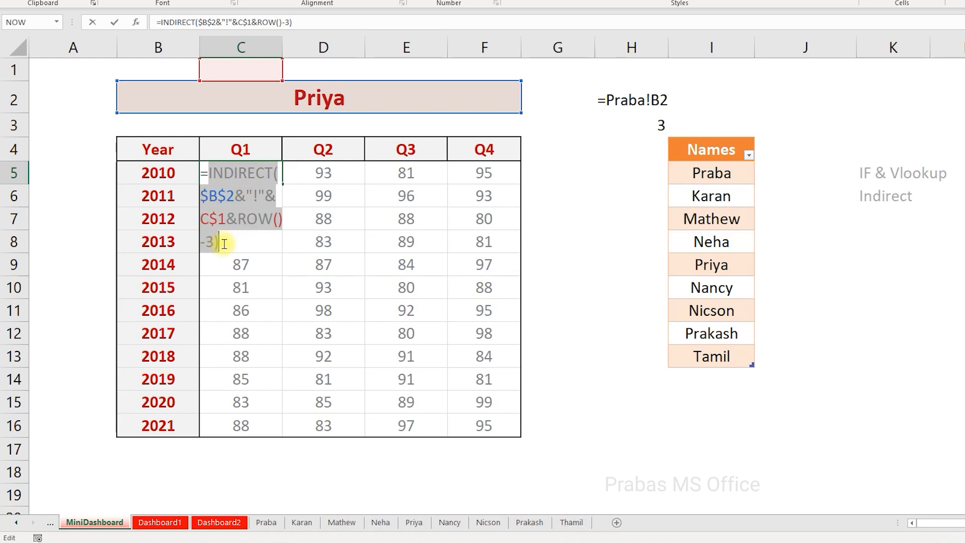
key("Escape")
key("F2")
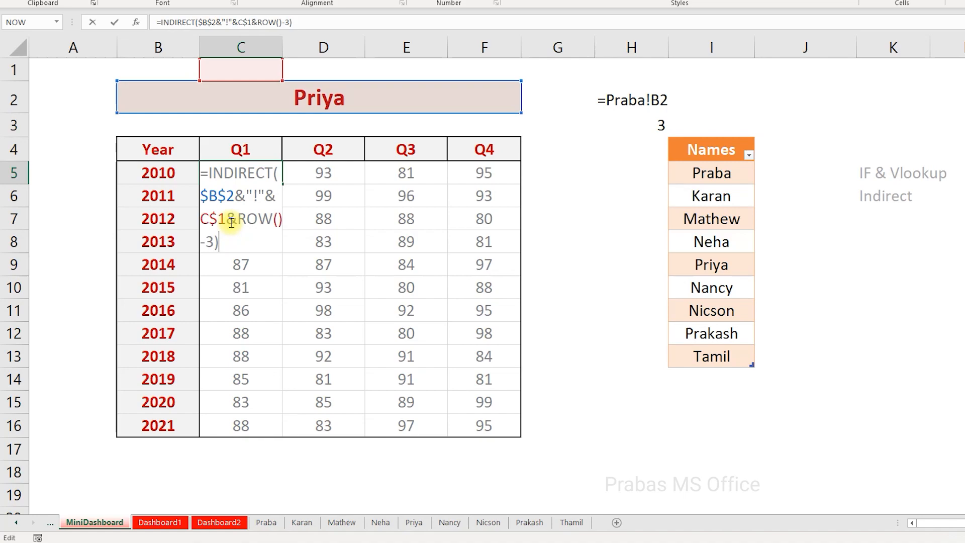
key("Escape")
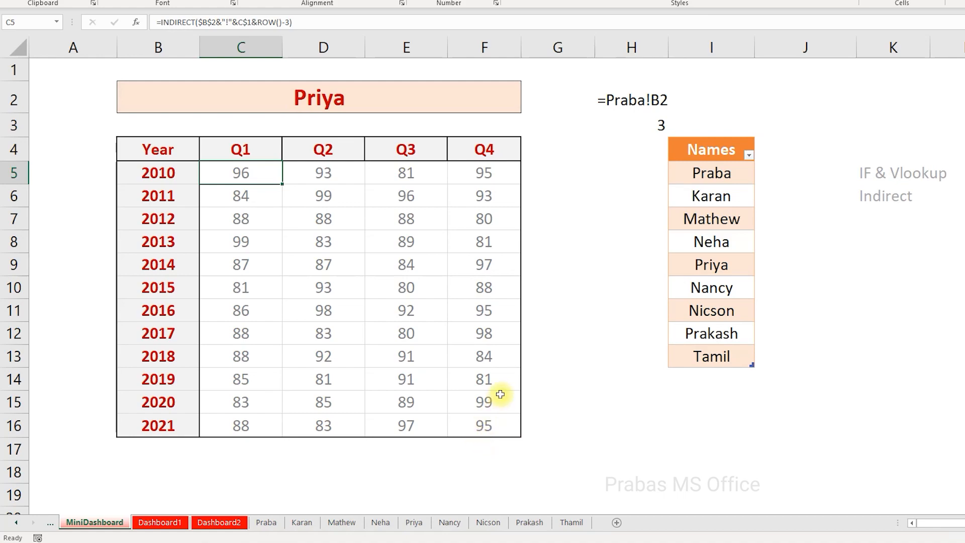
Look through the score tables on the individual people's sheets
left_click(301, 523)
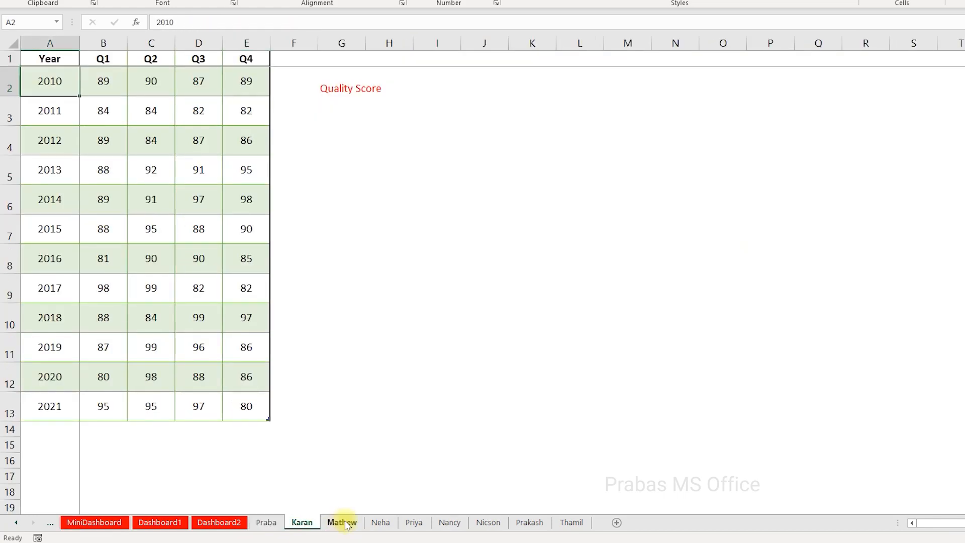
left_click(345, 524)
left_click(381, 523)
left_click(414, 522)
left_click(449, 523)
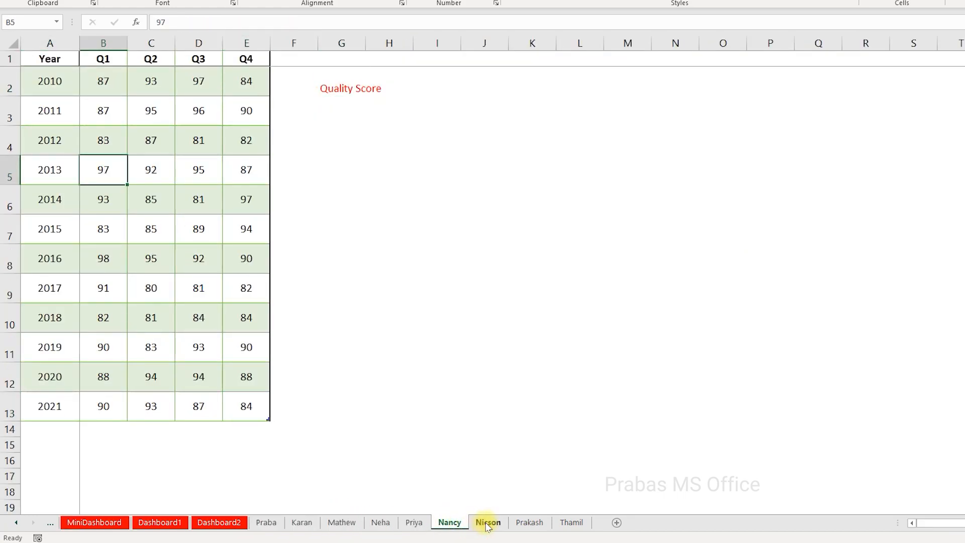
left_click(486, 525)
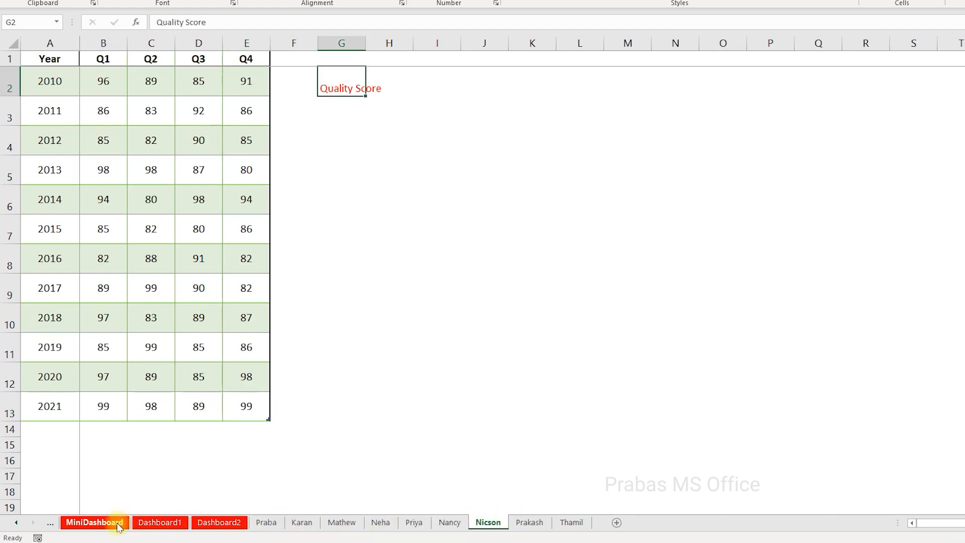
left_click(302, 523)
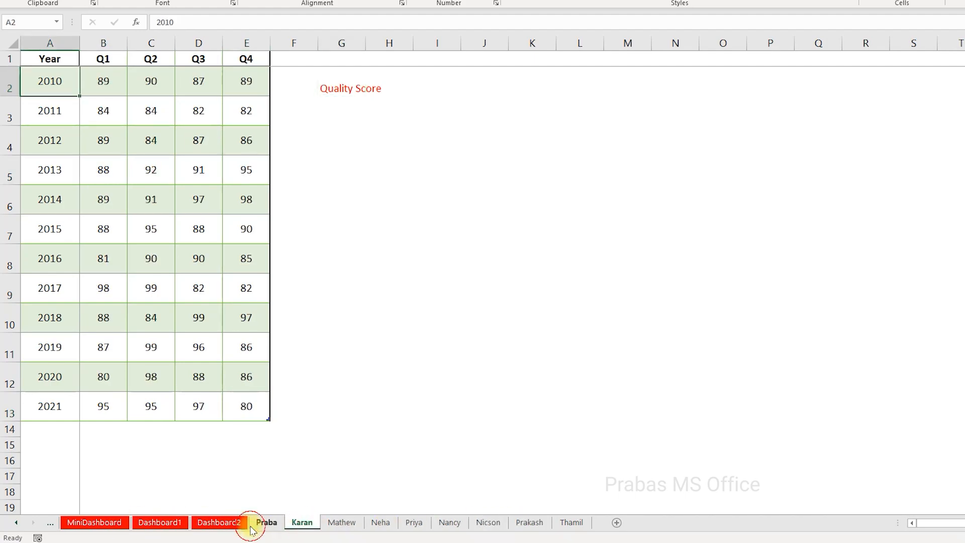
left_click(266, 522)
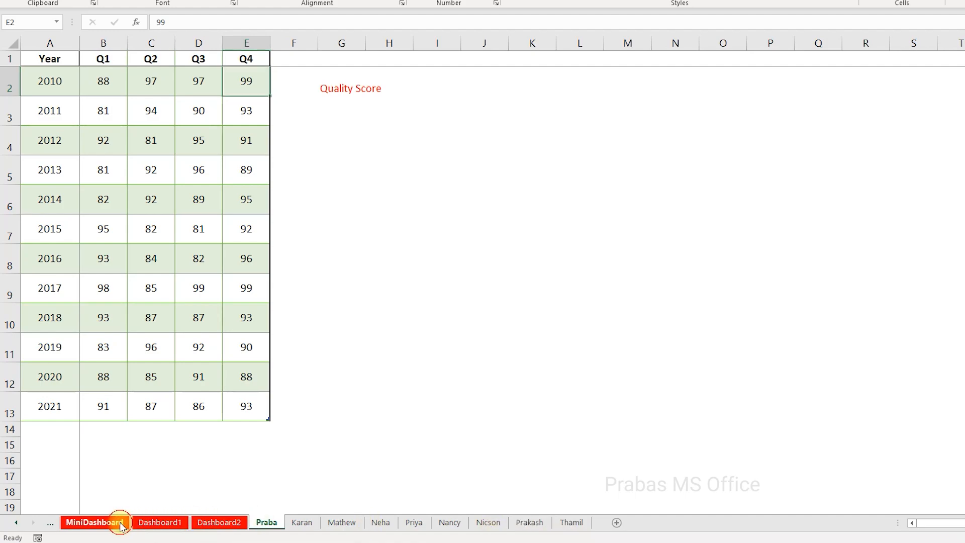
Choose the seventh person of the Names list in MiniDashboard's B2 dropdown and select the scores in C5:F16
left_click(94, 523)
left_click(454, 106)
left_click(526, 106)
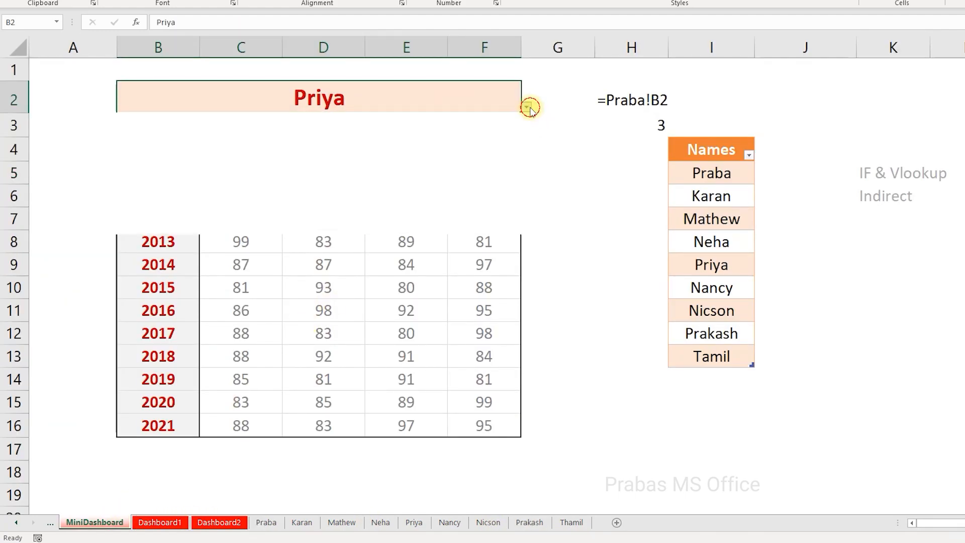
left_click(442, 193)
left_click_drag(473, 176, 215, 427)
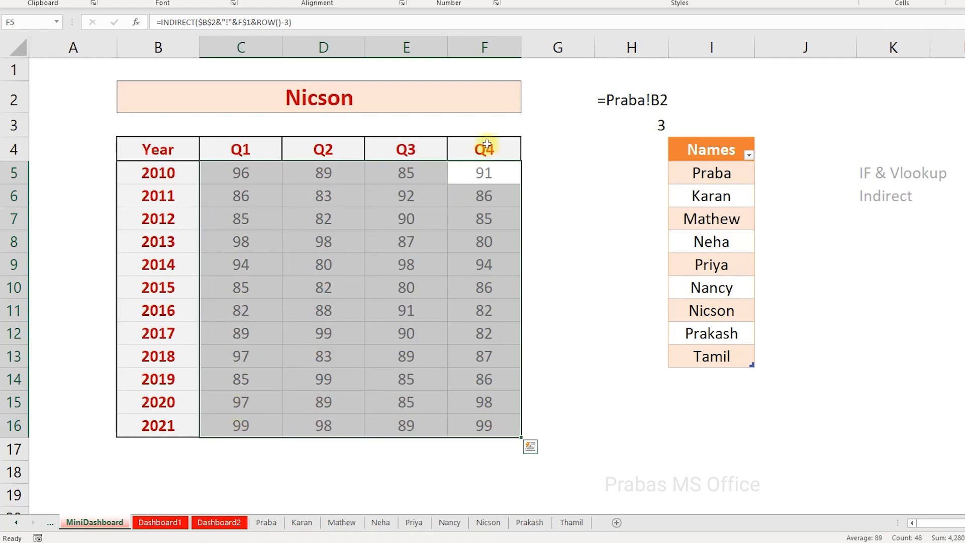
Switch MiniDashboard's B2 dropdown to the sixth person of the Names list and select all scores from 2010 Q1 to 2021 Q4
left_click(519, 91)
left_click(526, 107)
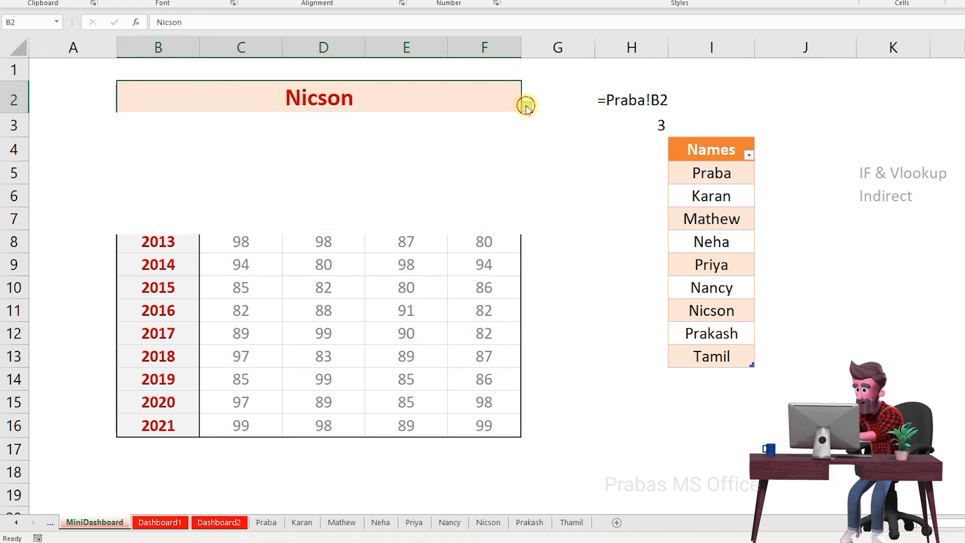
left_click(378, 183)
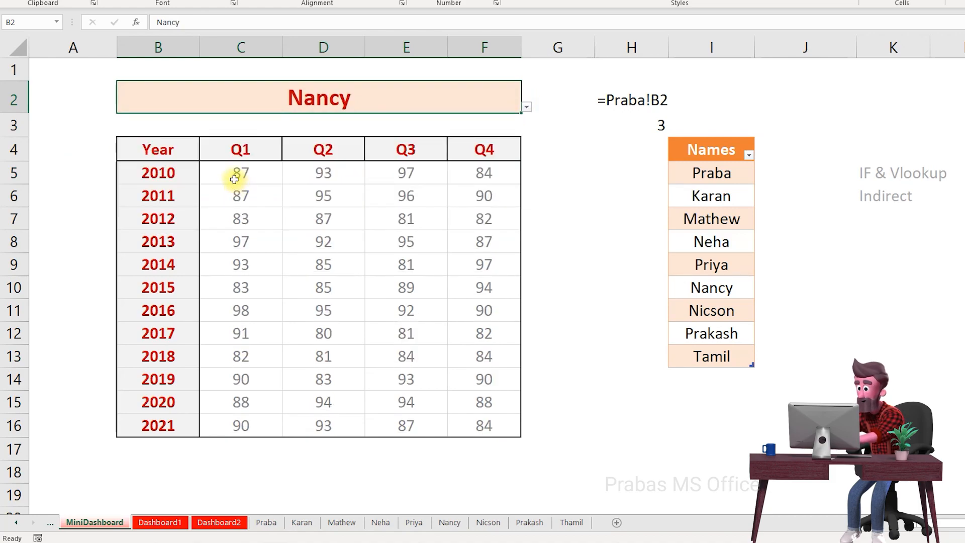
left_click_drag(241, 179, 454, 420)
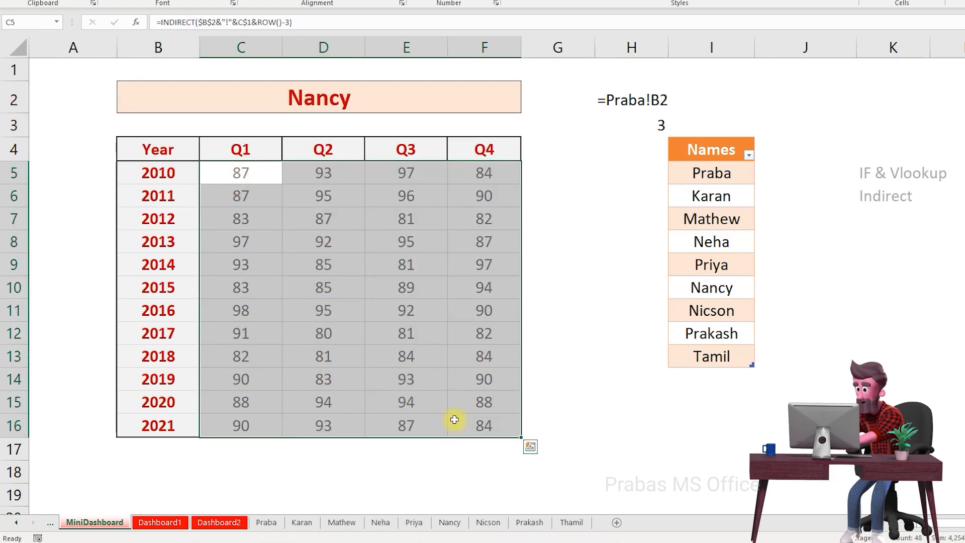